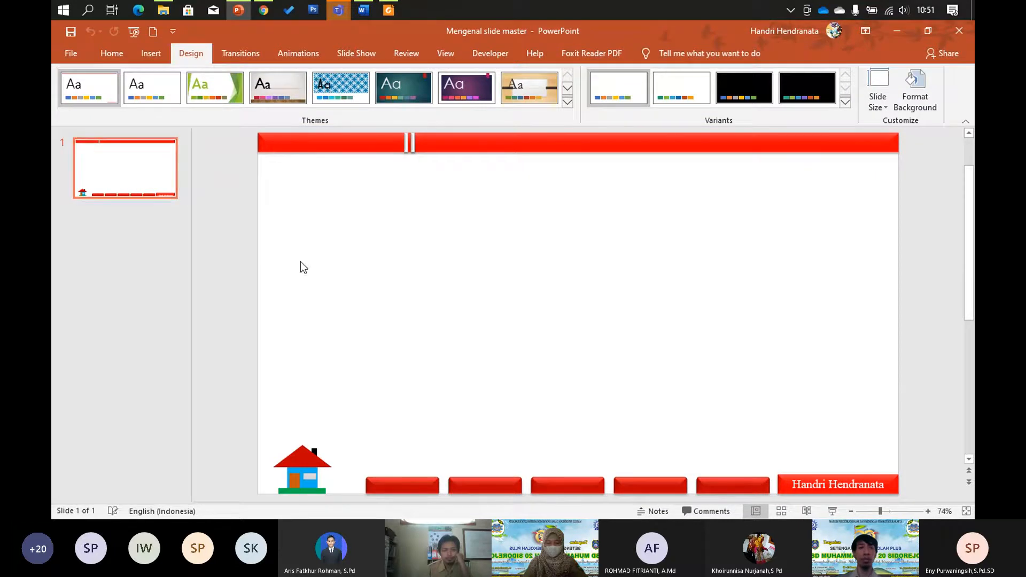
- Add a new slide after slide 1
key("Return")
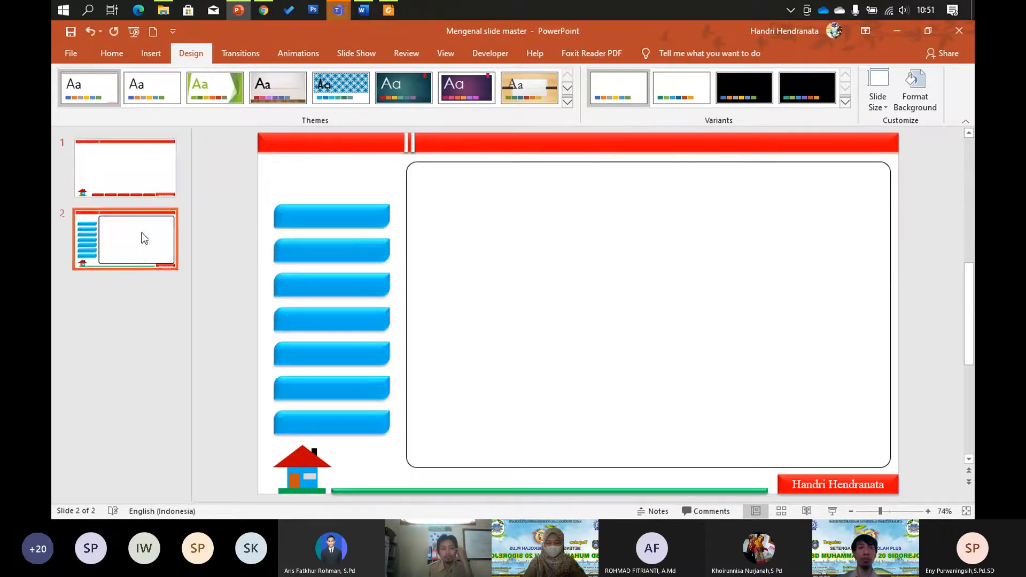
left_click(339, 225)
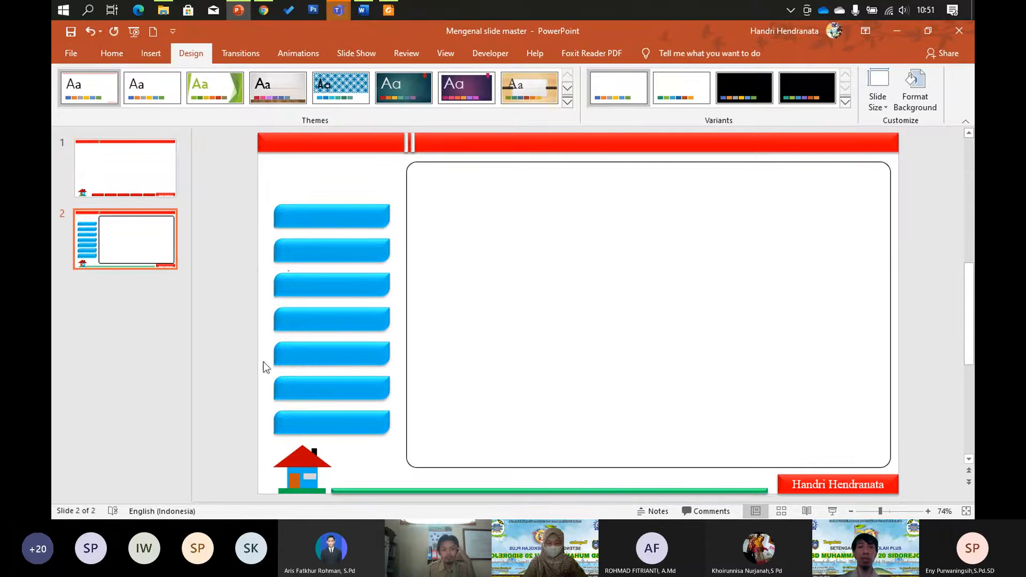
- Compare the menu buttons, content frame and shared header and footer of slides 1 and 2
left_click(141, 178)
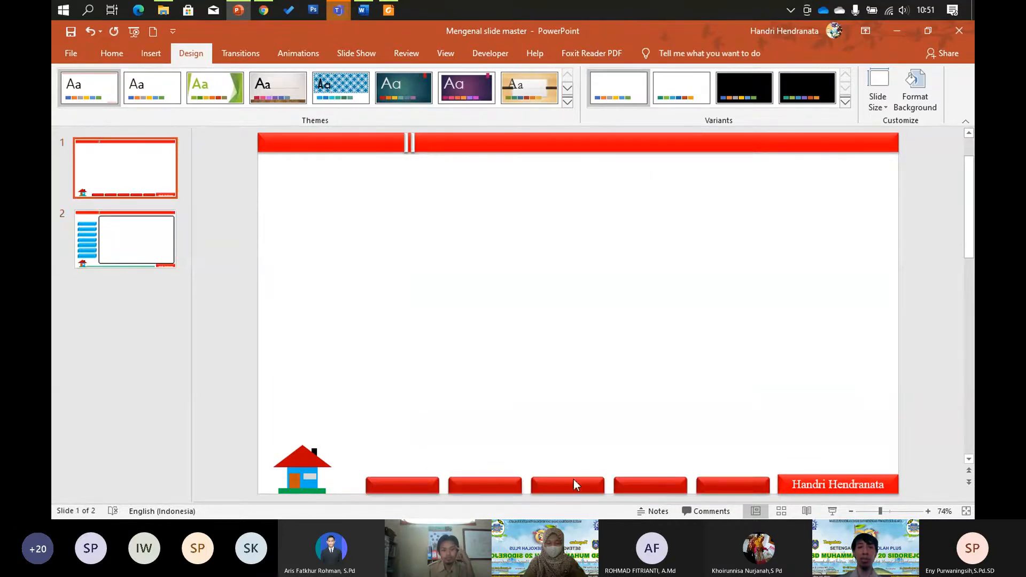
left_click(149, 238)
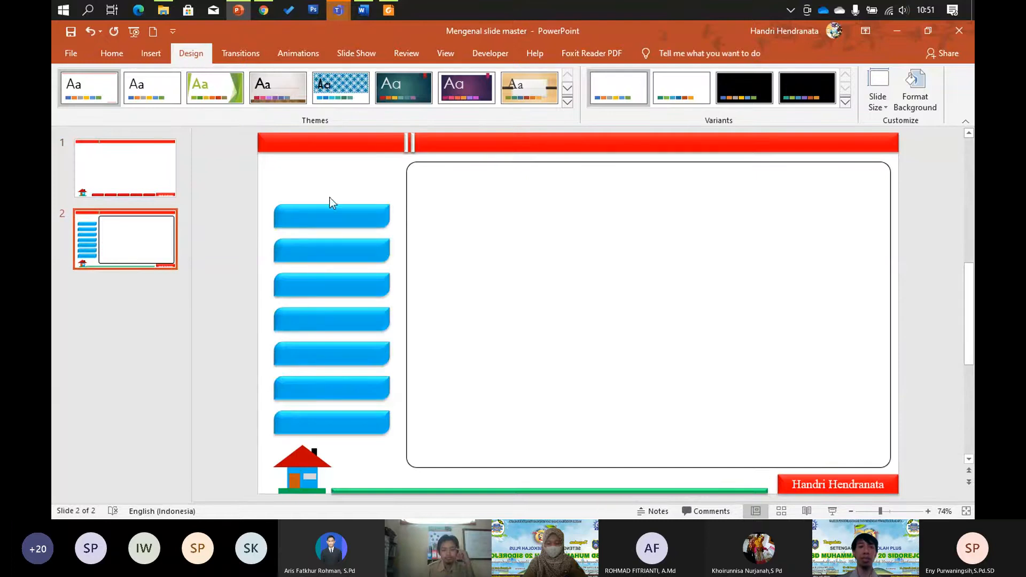
left_click_drag(270, 180, 444, 481)
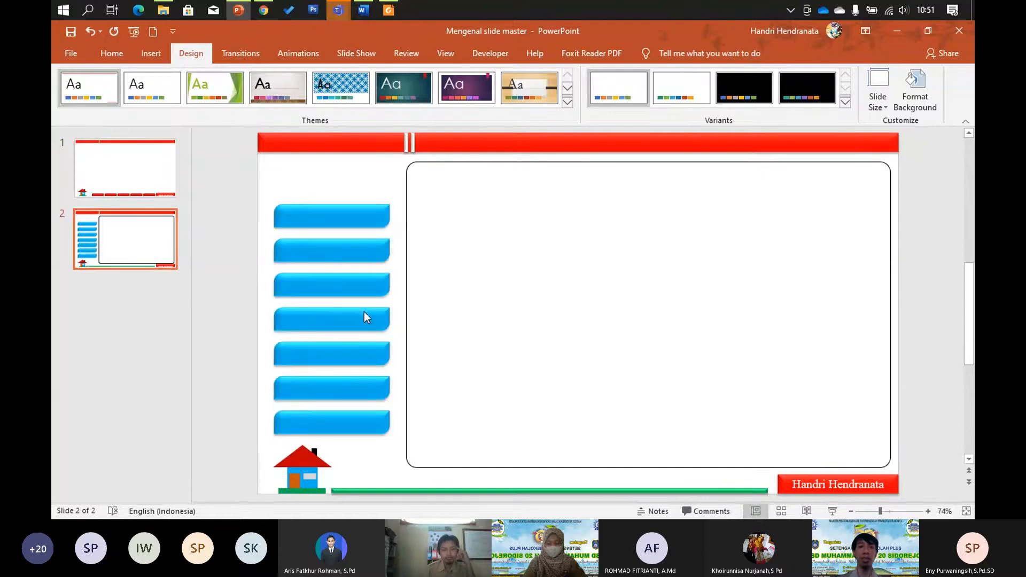
left_click(106, 159)
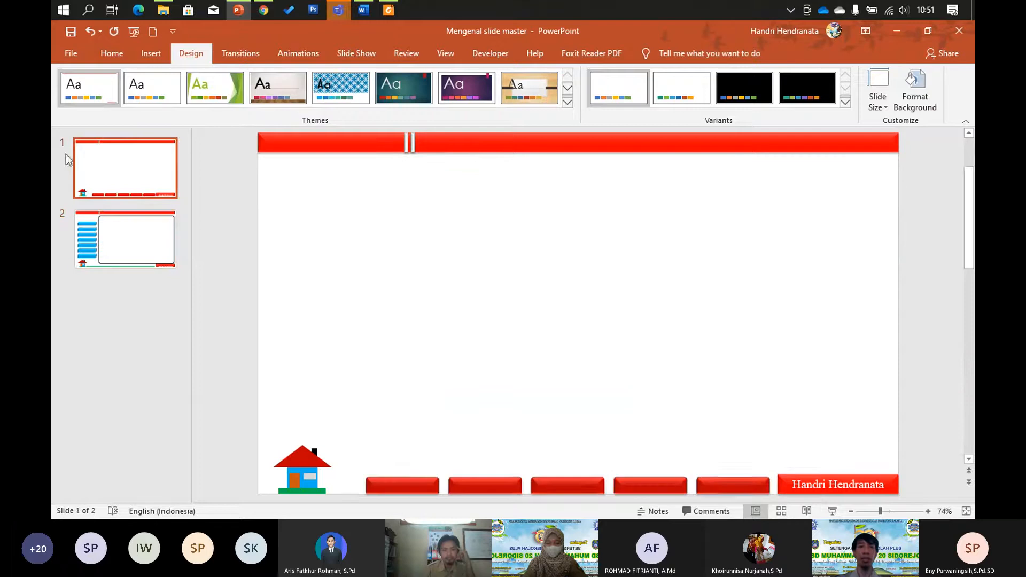
scroll(540, 489, "down", 1)
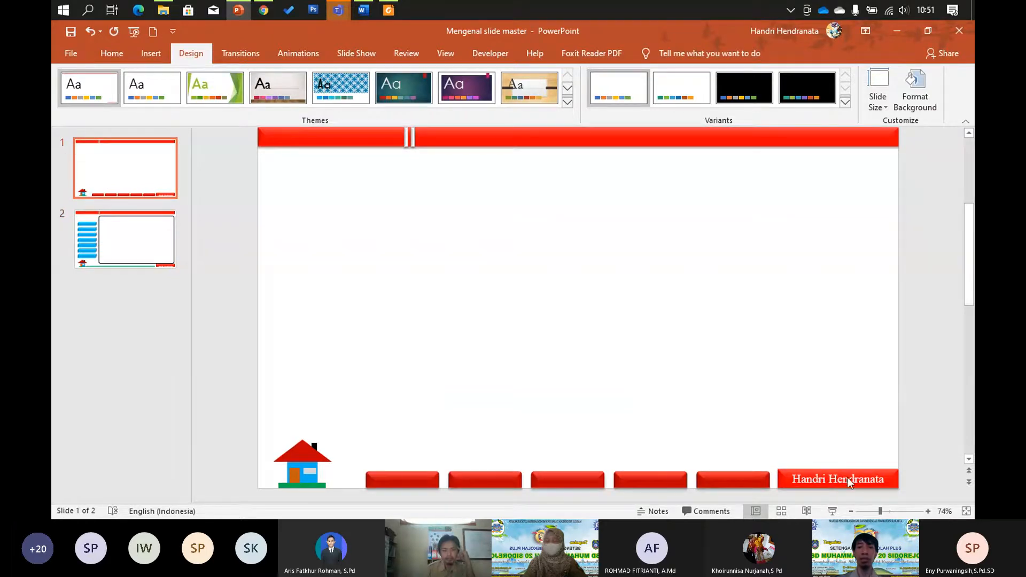
left_click(158, 257)
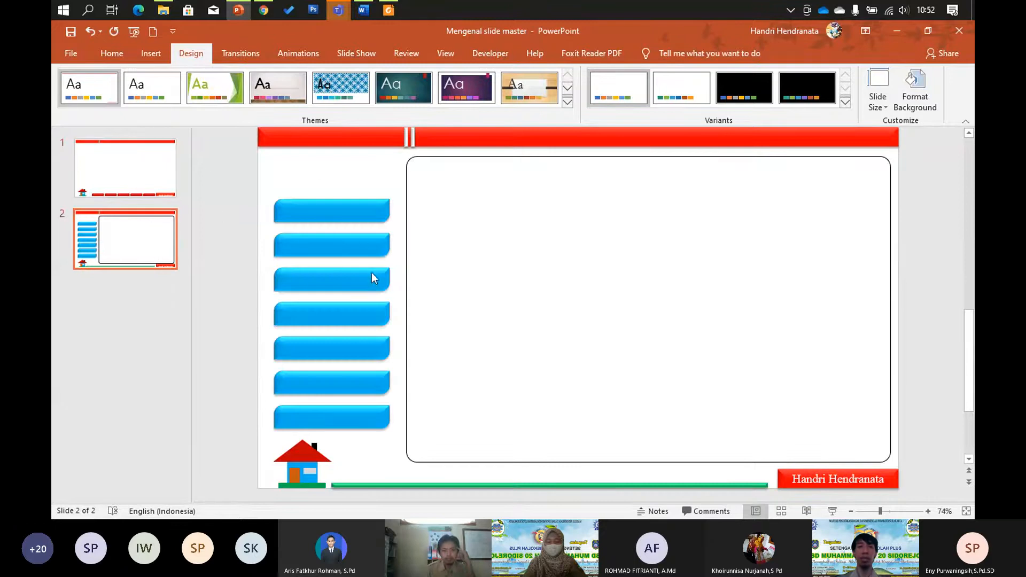
left_click(158, 182)
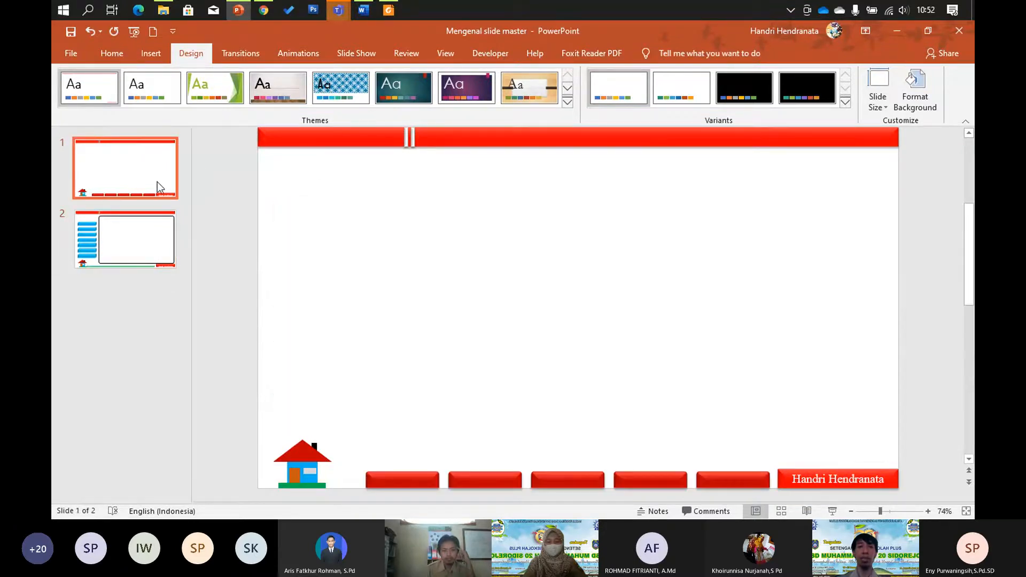
- Change the layout of slide 2 to Title Slide
left_click(134, 238)
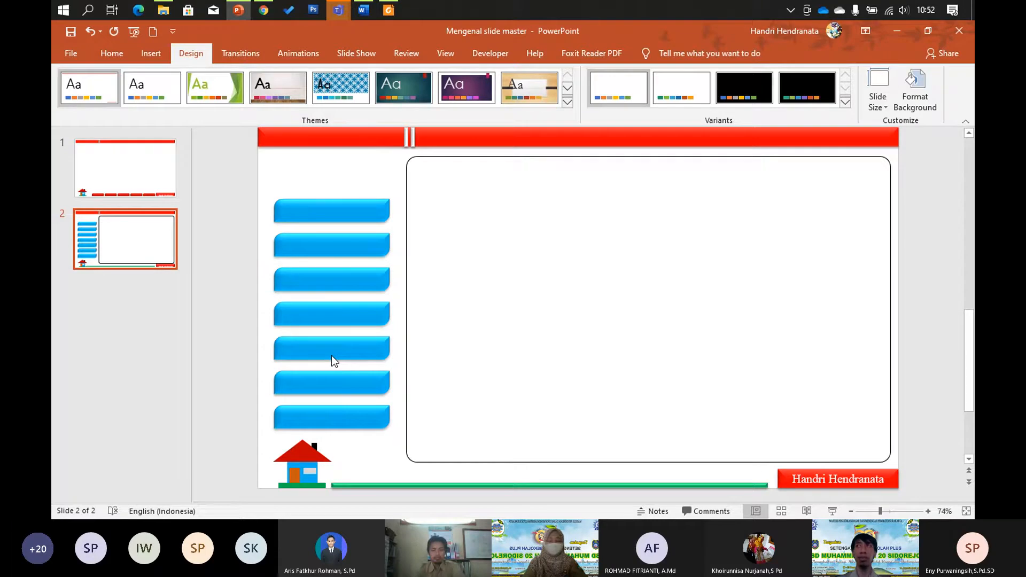
right_click(140, 238)
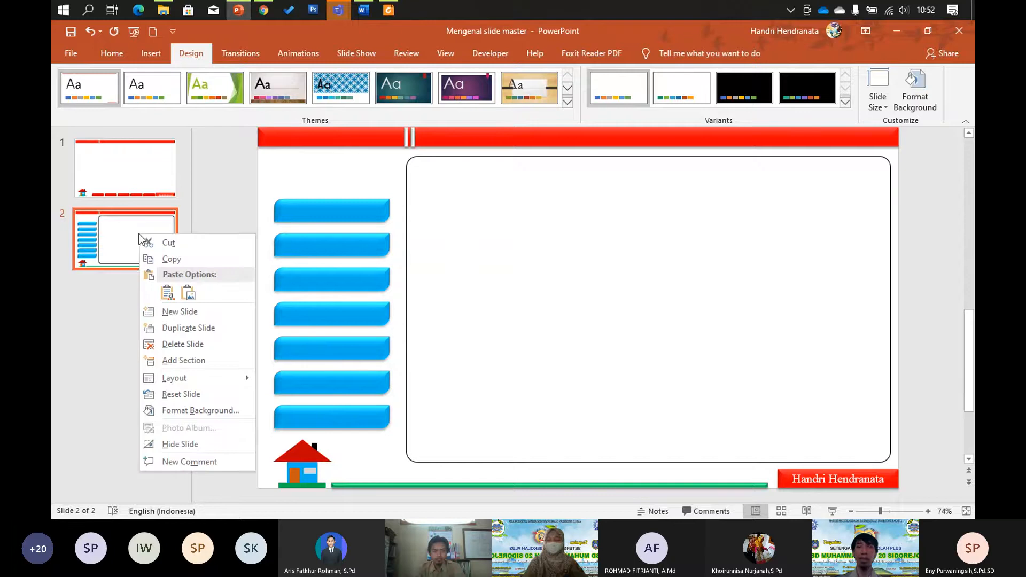
mouse_move(239, 383)
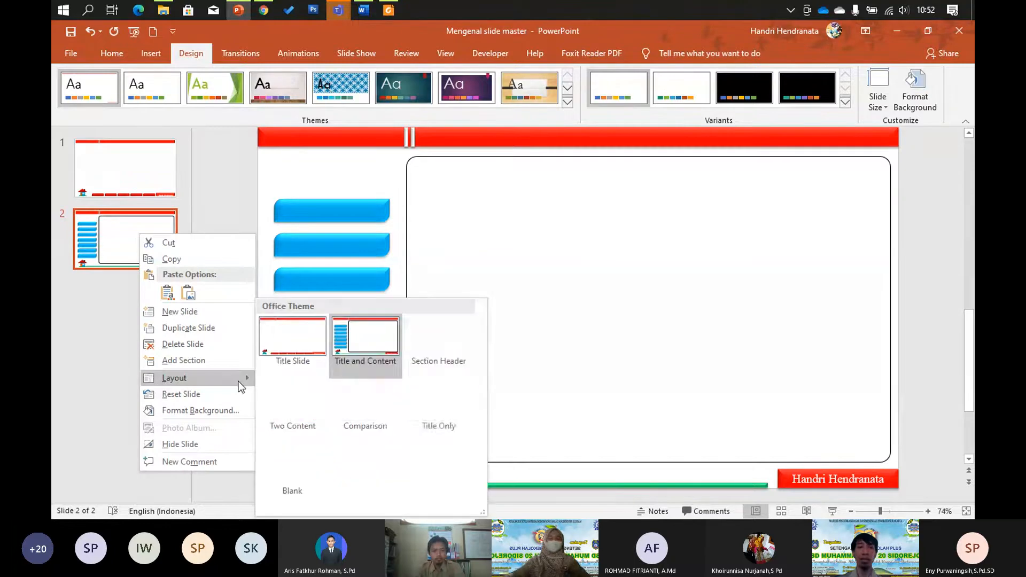
left_click(304, 341)
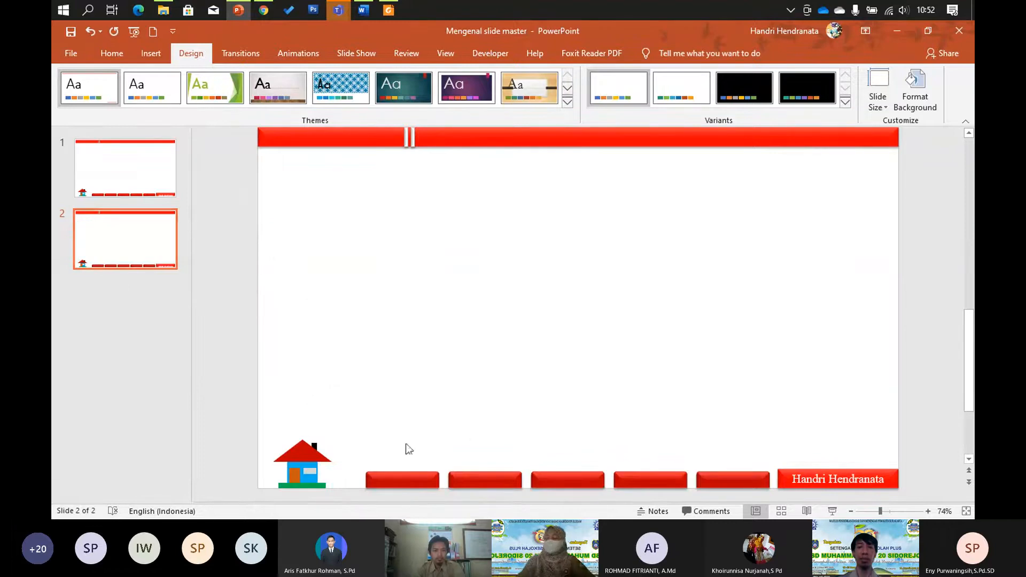
- Change the layout of slide 1 to Title and Content
left_click(143, 172)
right_click(143, 172)
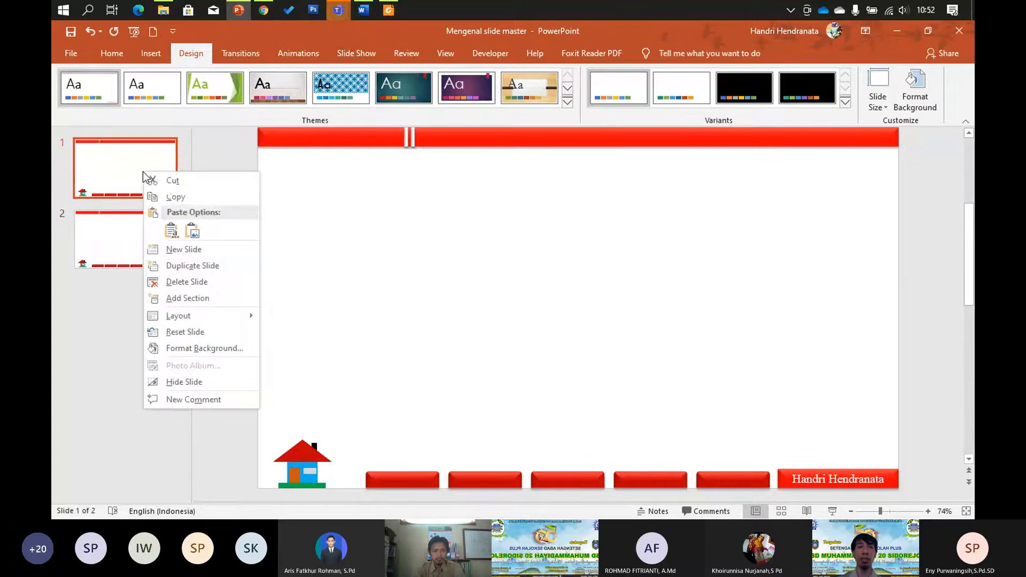
mouse_move(227, 318)
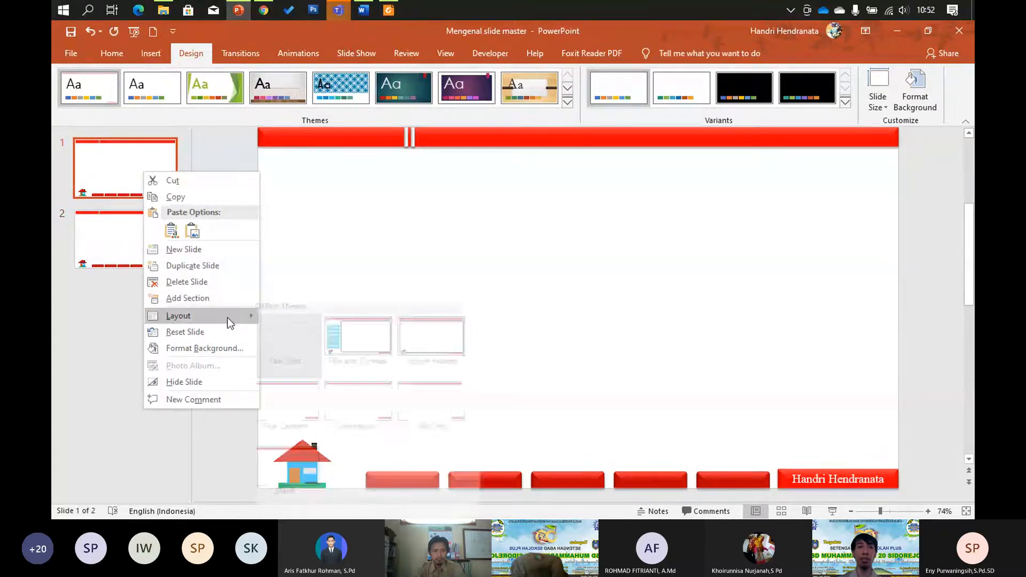
left_click(365, 336)
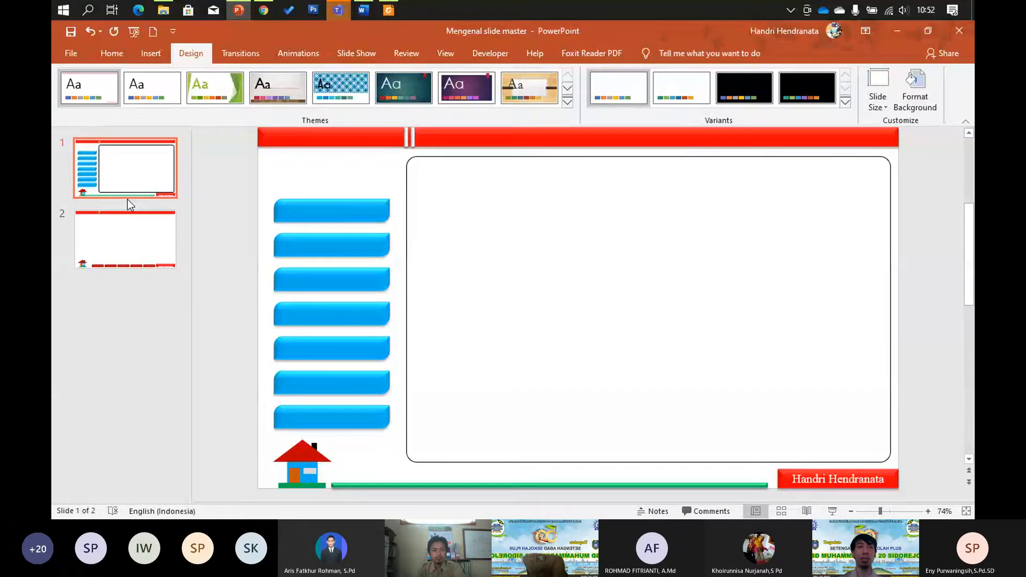
- Add a third slide after slide 2 and apply the Title Slide layout to it
left_click(135, 252)
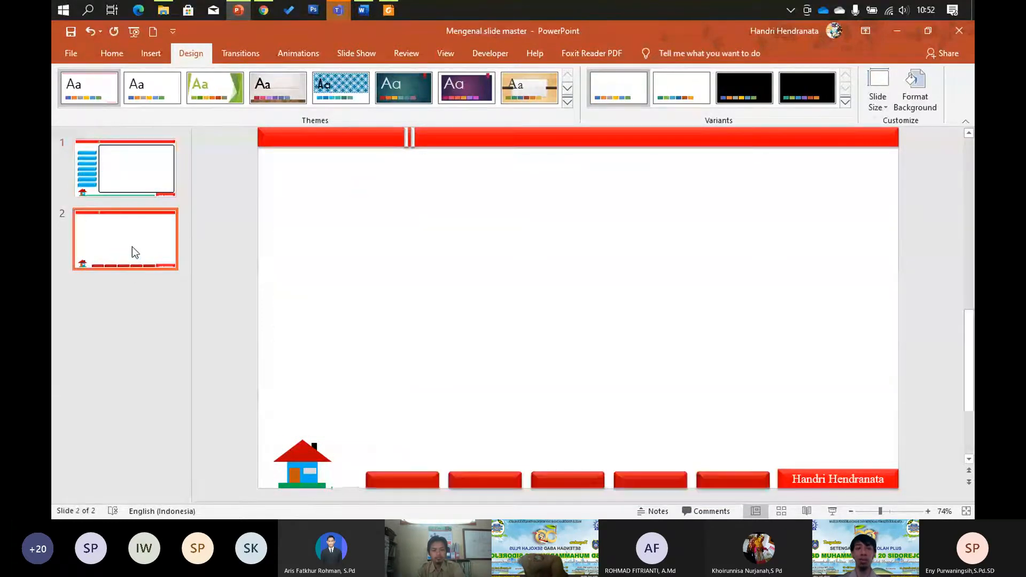
key("ctrl+v")
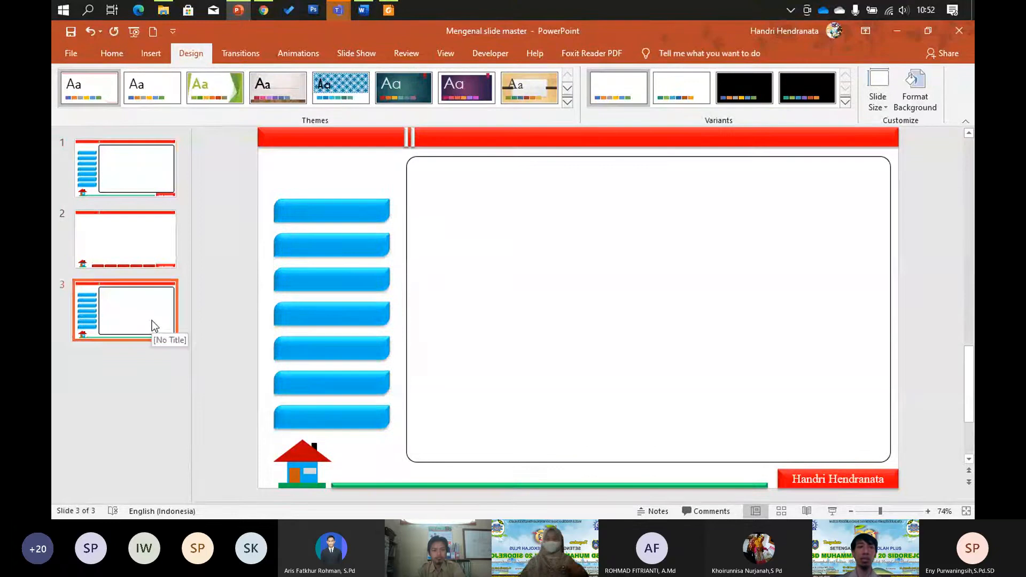
right_click(155, 326)
mouse_move(235, 233)
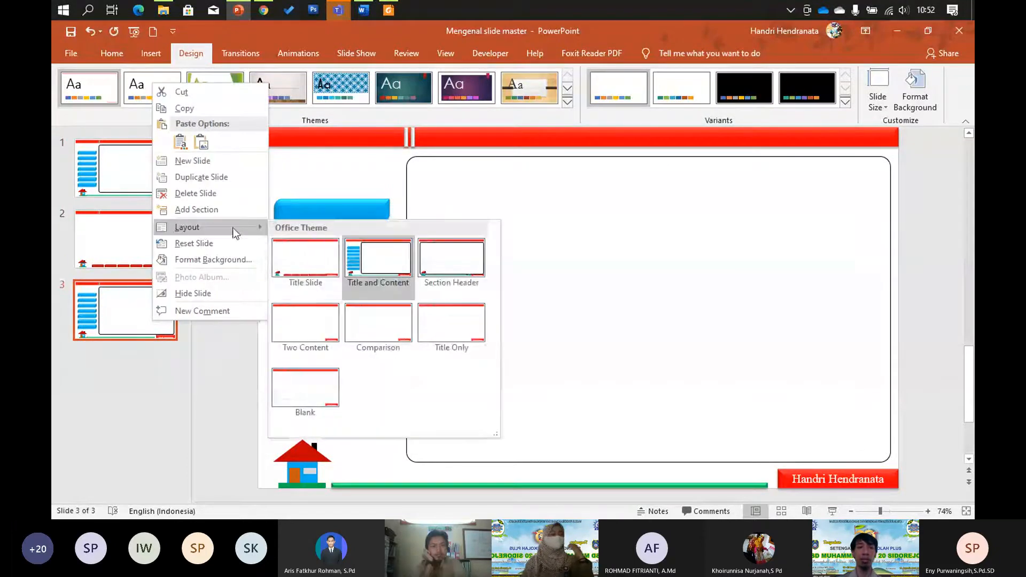
left_click(311, 250)
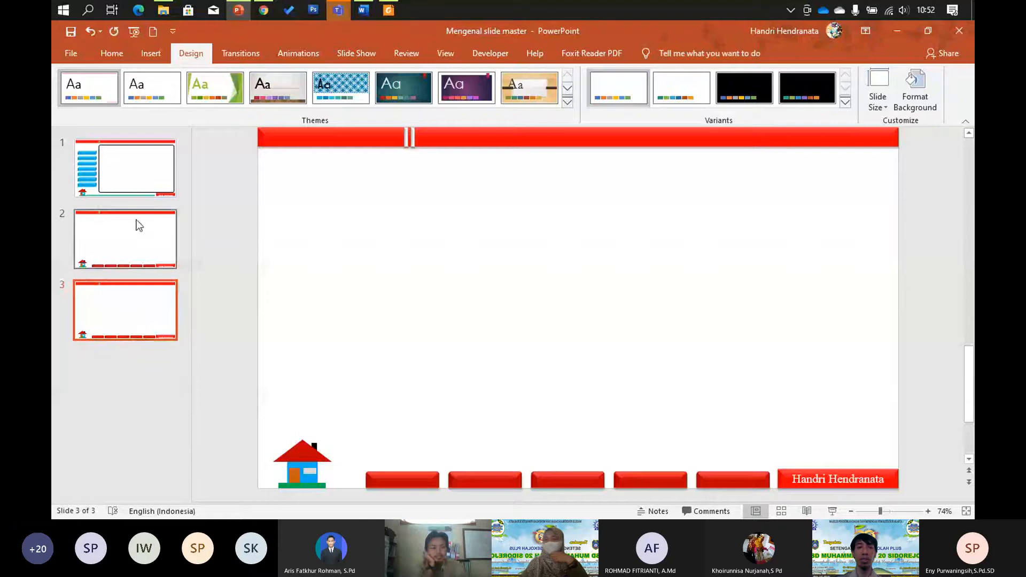
- Examine the layouts available for slide 3 without applying one, and go back to slide 1
right_click(137, 304)
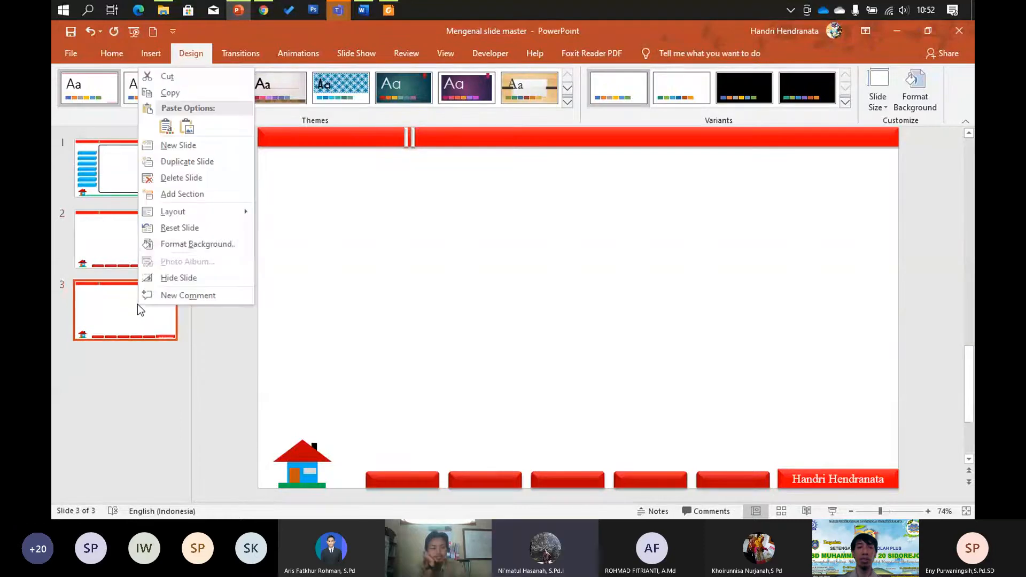
mouse_move(176, 211)
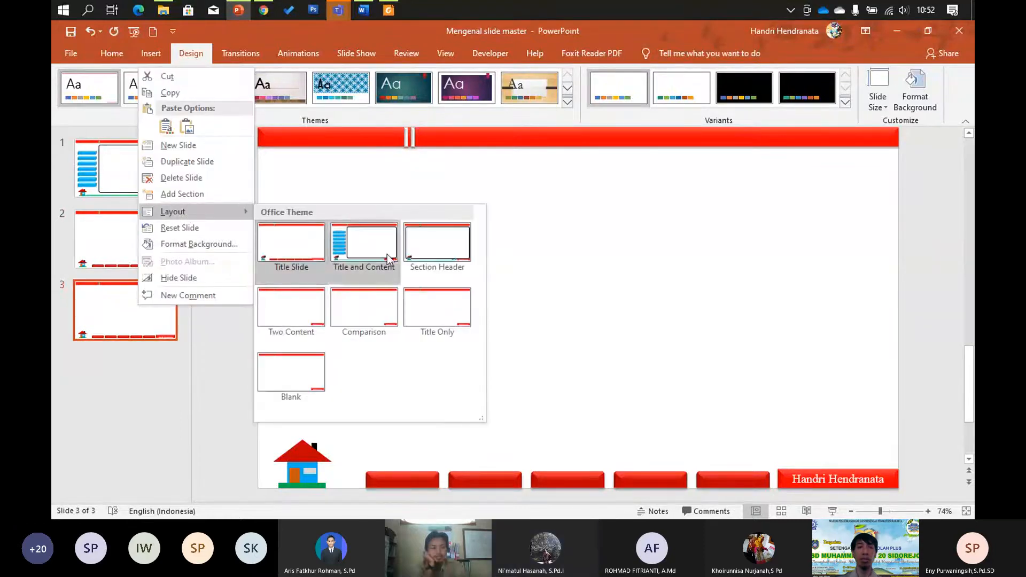
left_click(577, 293)
left_click(123, 180)
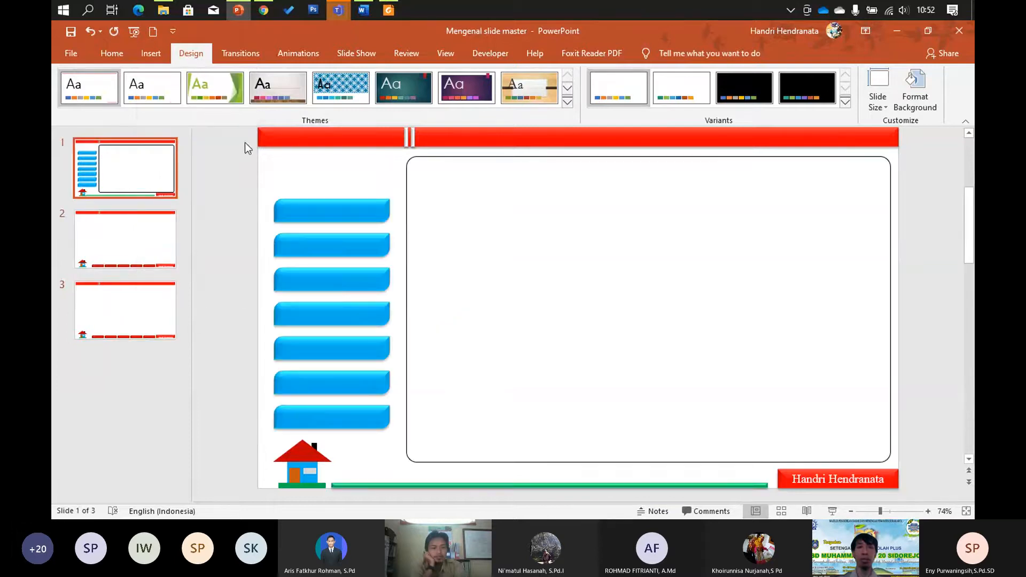
mouse_move(338, 11)
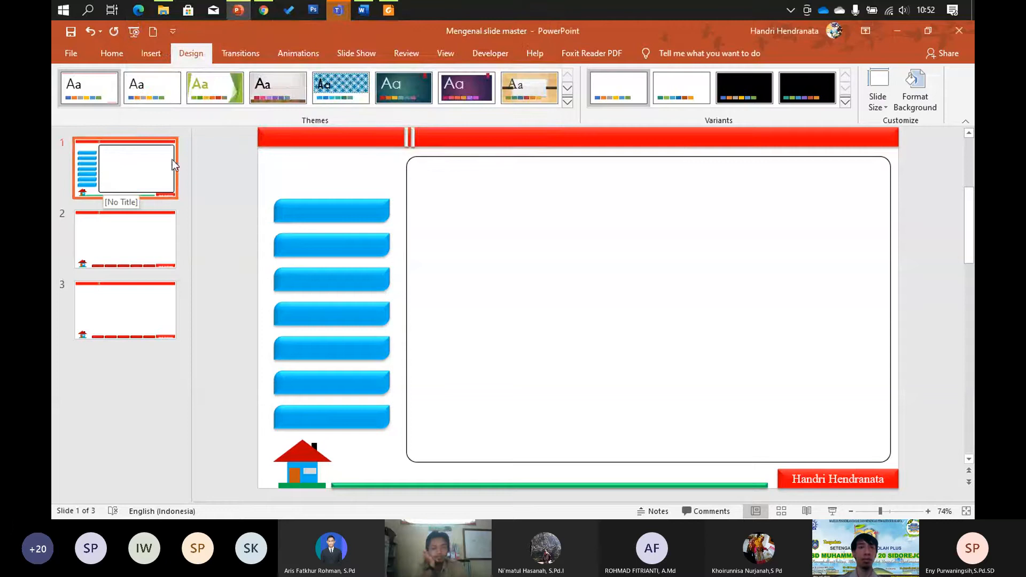
left_click(135, 214)
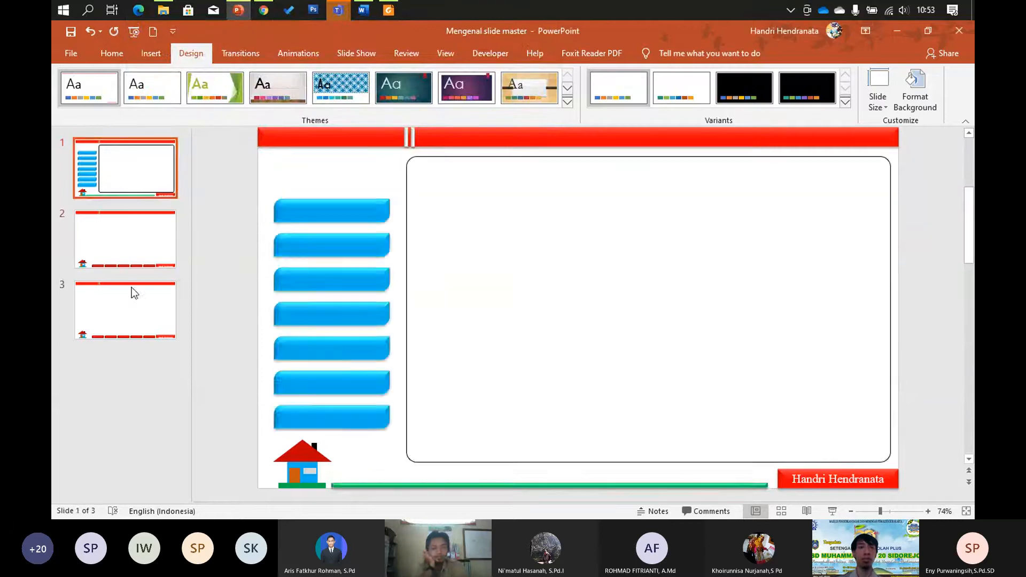
- Open the Slide Master view with slide 1 selected
left_click(128, 184)
left_click(446, 53)
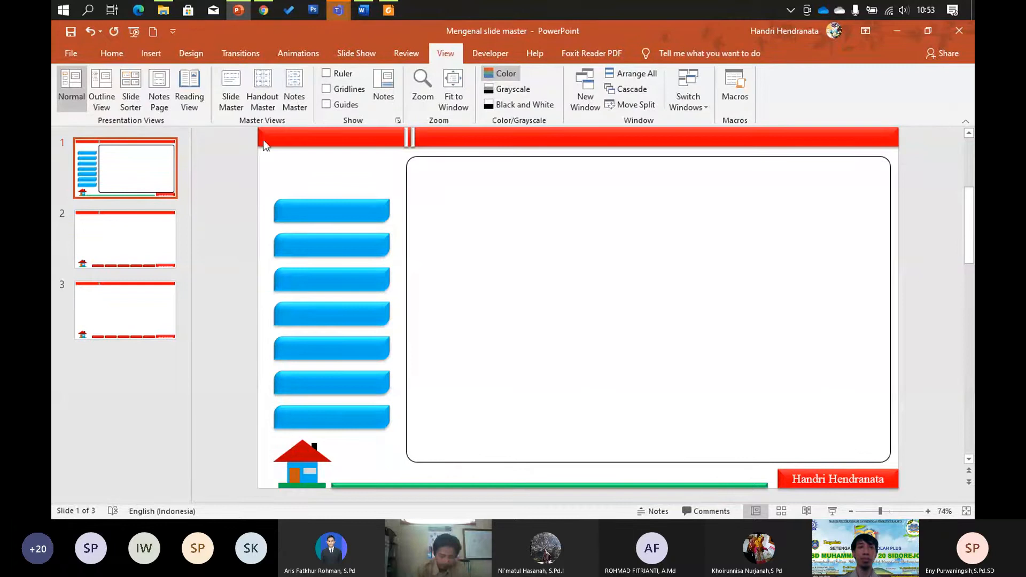
left_click(226, 94)
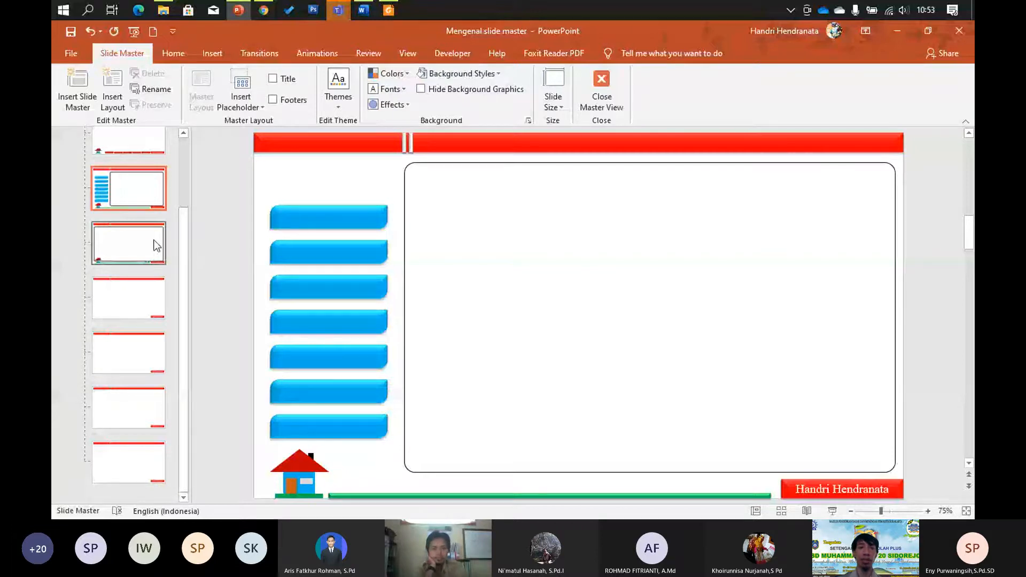
- Examine the slide master and its layouts, comparing the shared header and name box with the layout-specific buttons
scroll(156, 246, "up", 2)
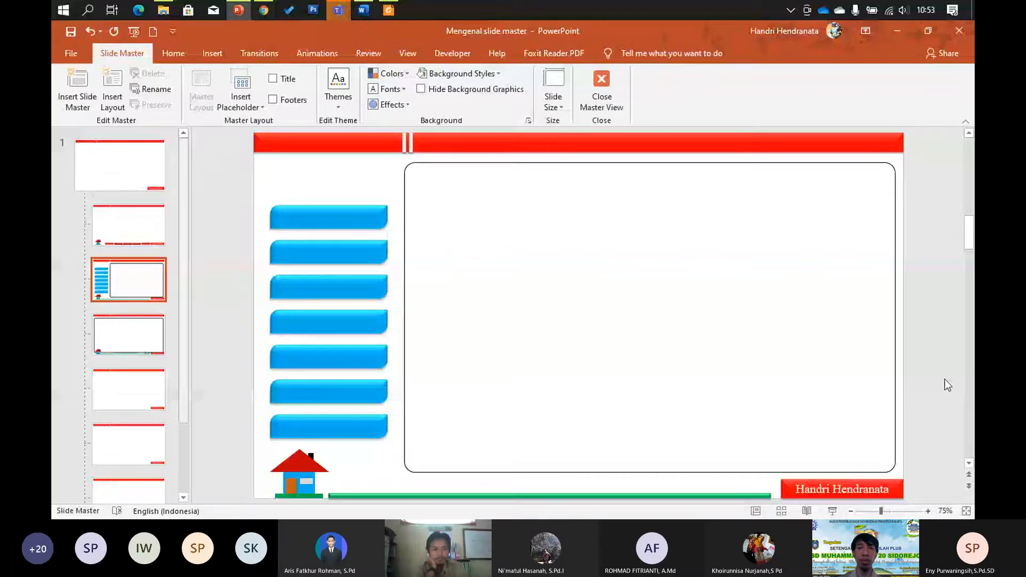
left_click(137, 237)
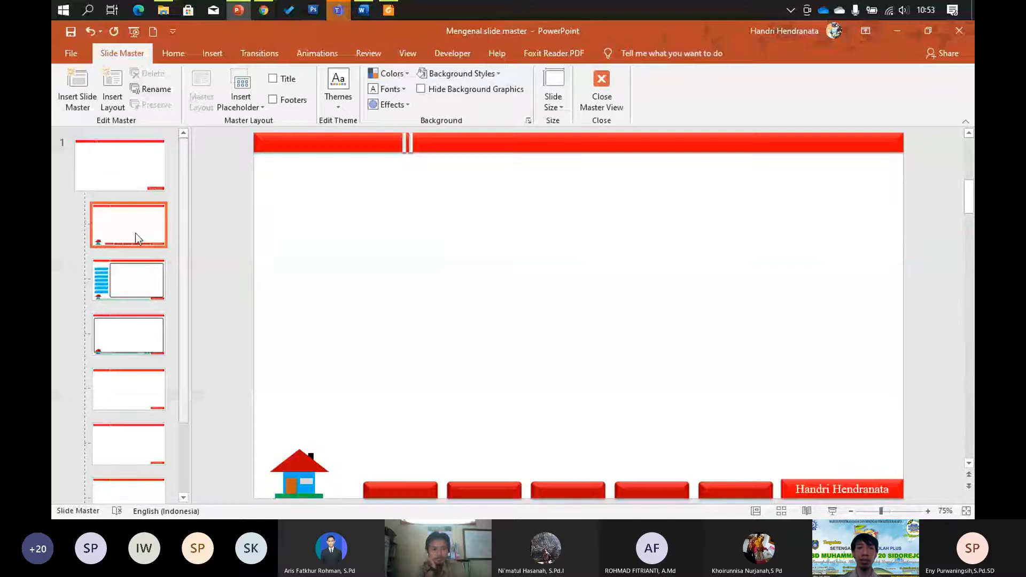
left_click(115, 303)
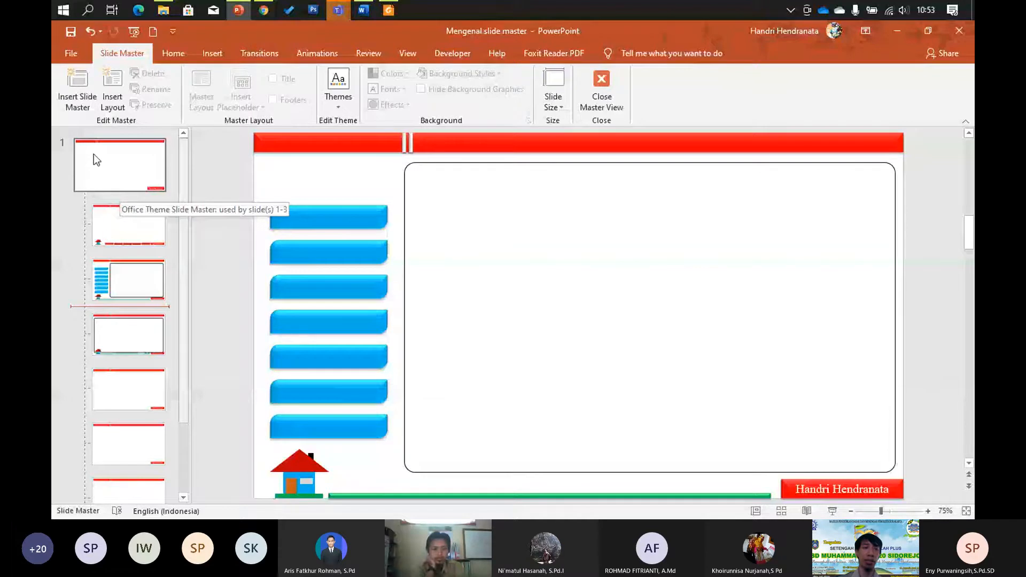
scroll(127, 386, "down", 3)
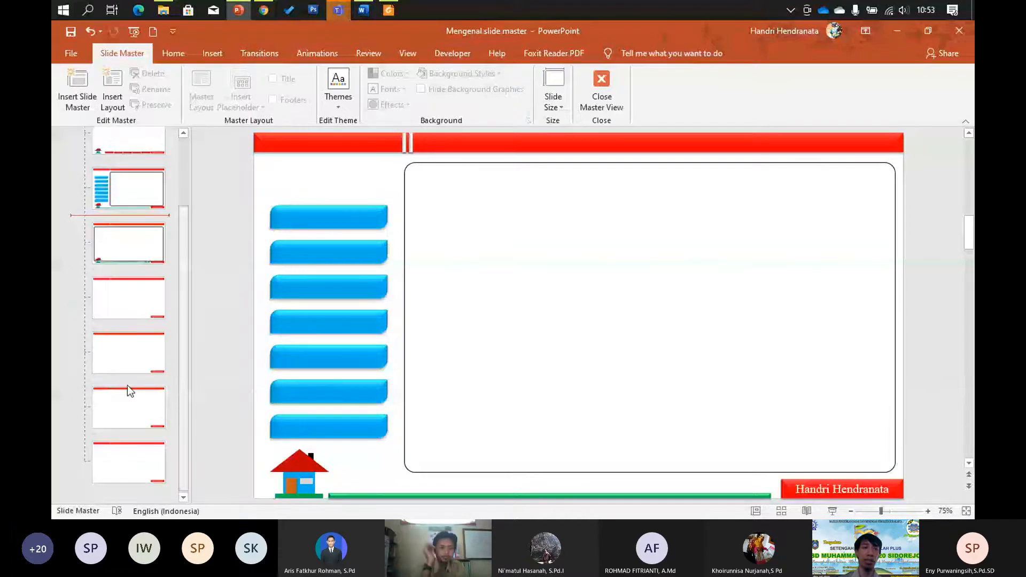
scroll(128, 386, "up", 3)
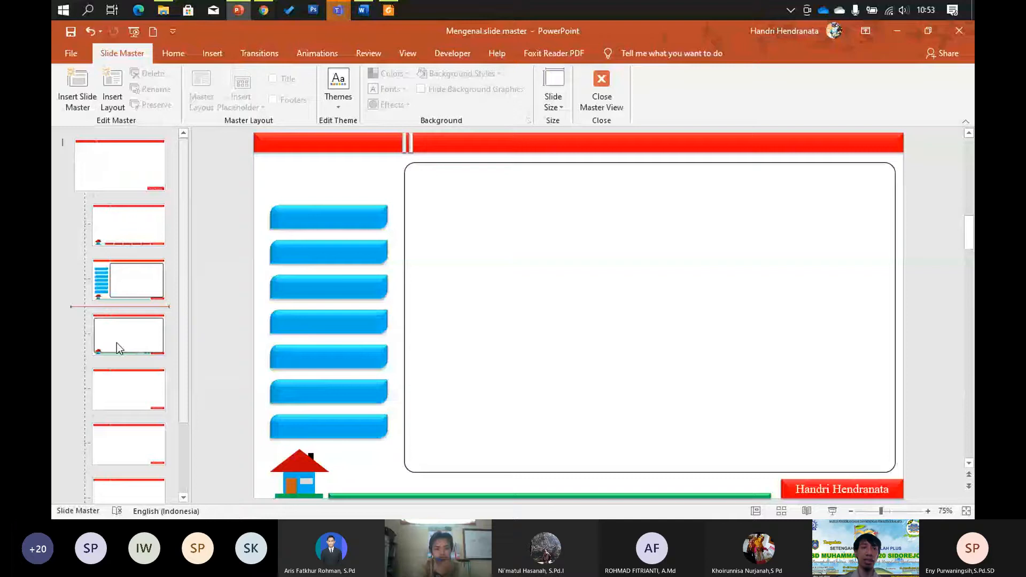
left_click(124, 245)
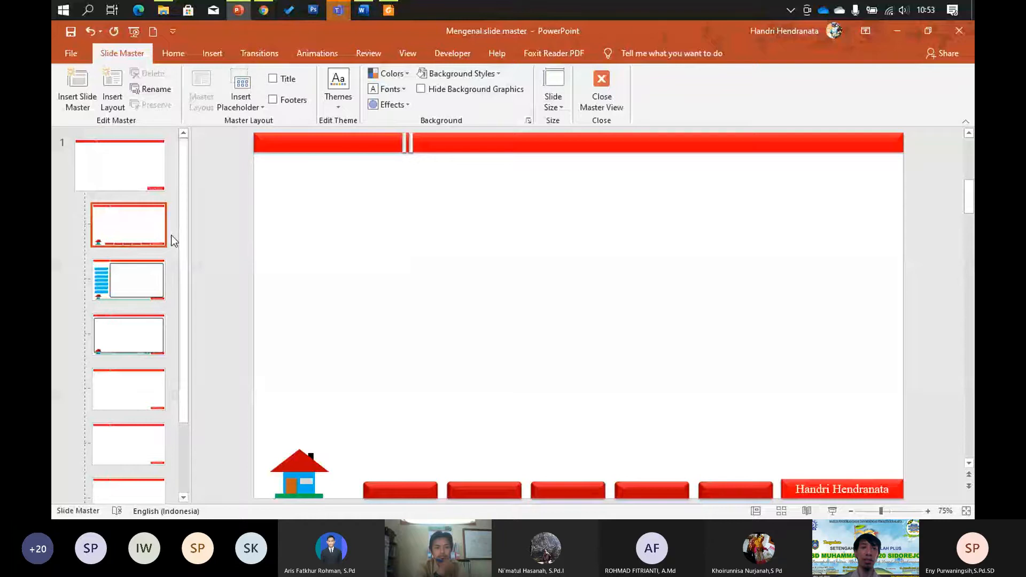
left_click(117, 174)
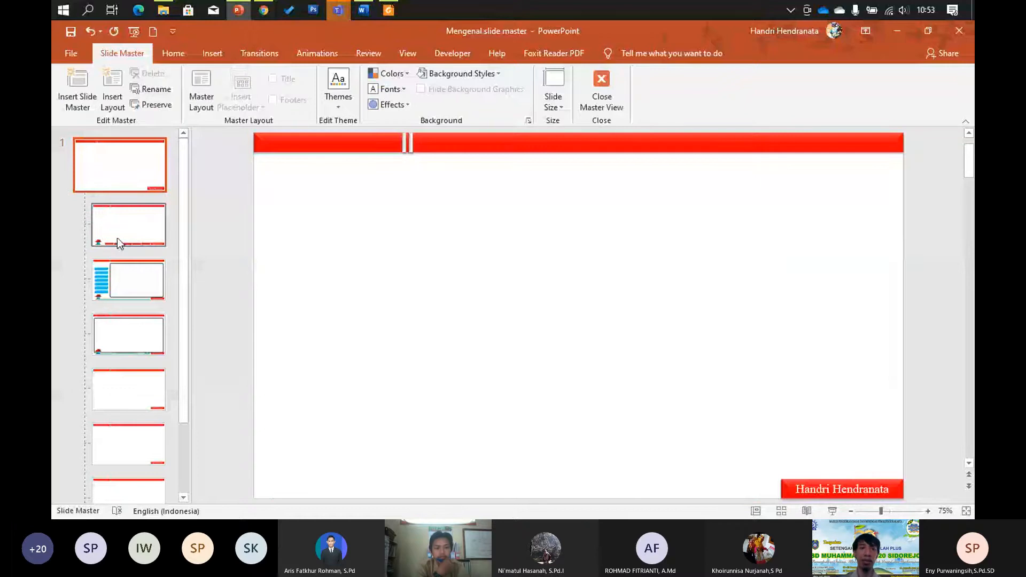
left_click(848, 492)
left_click(584, 393)
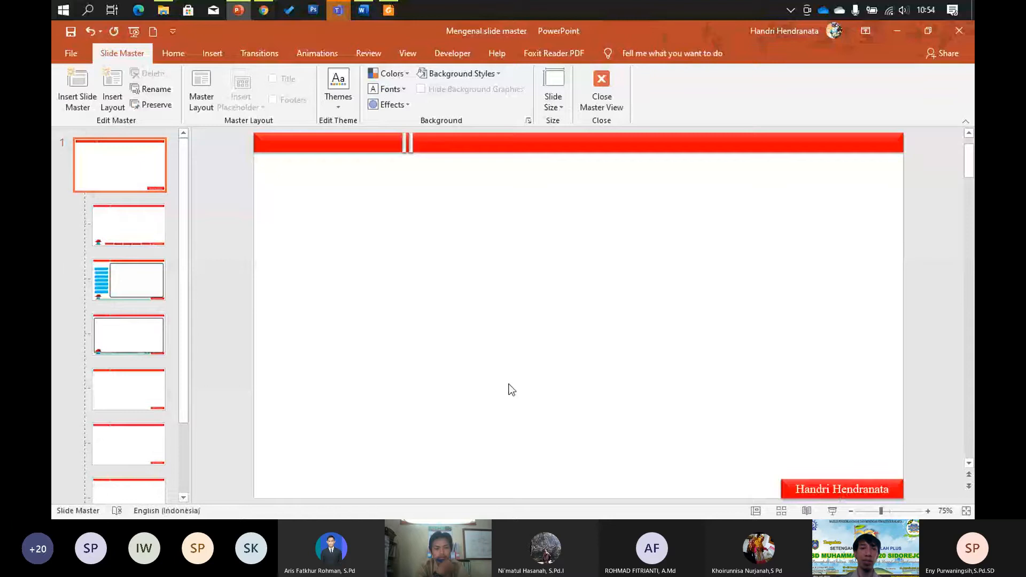
- Replace the name in the red box on the slide master with a different person's first name
left_click_drag(131, 286, 139, 316)
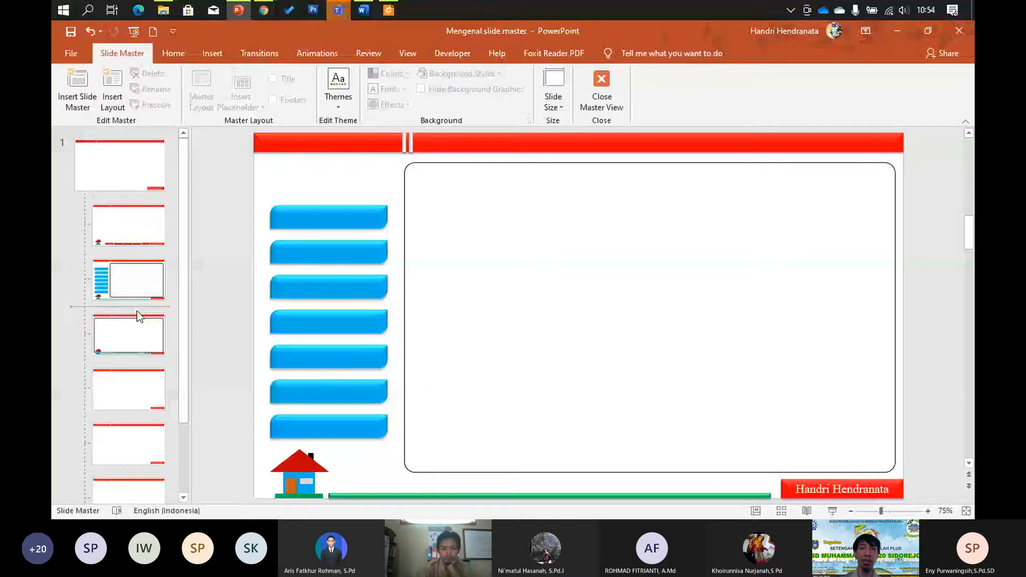
left_click(127, 185)
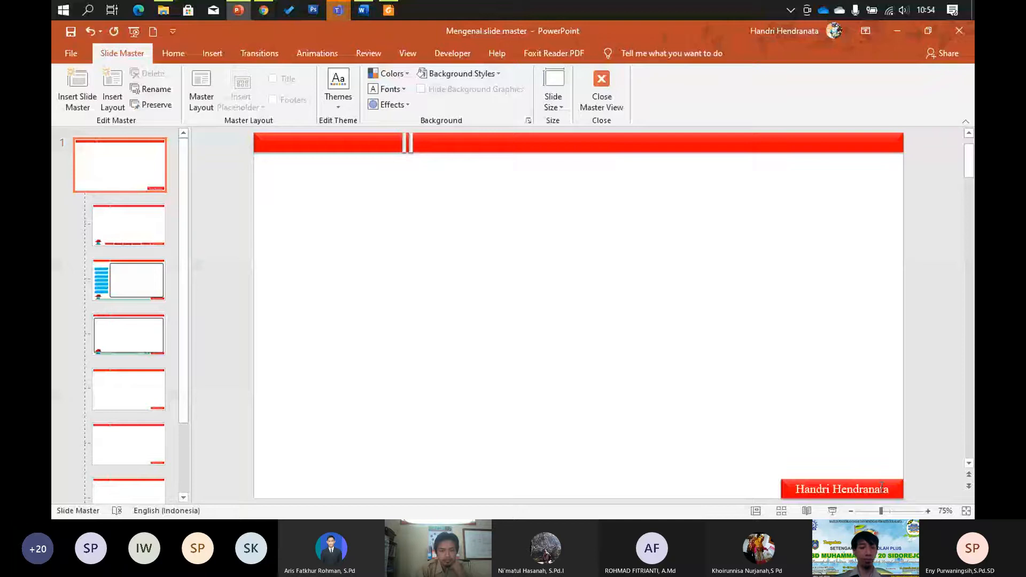
left_click(882, 488)
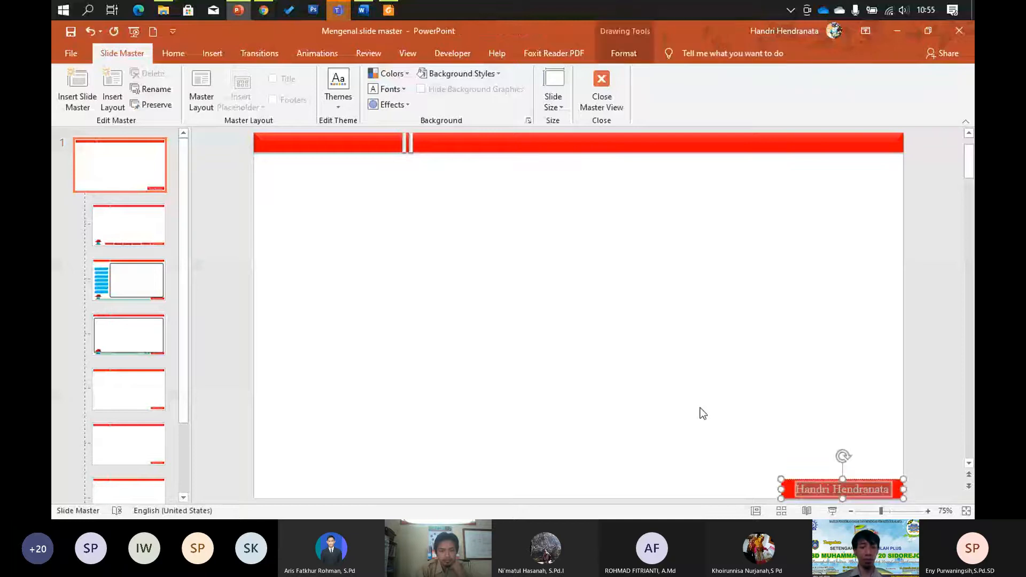
key("BackSpace")
type("Edo")
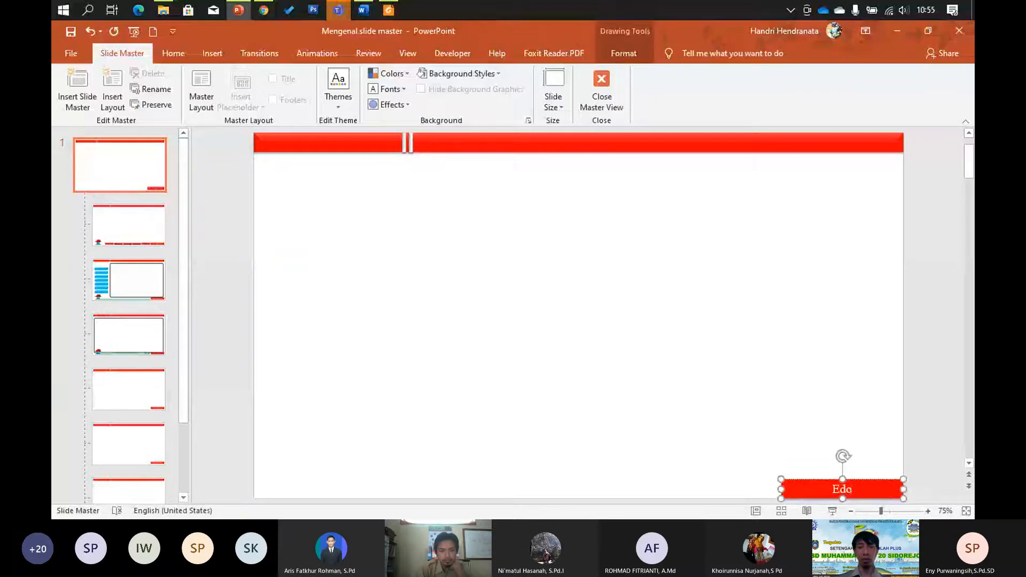
left_click(699, 417)
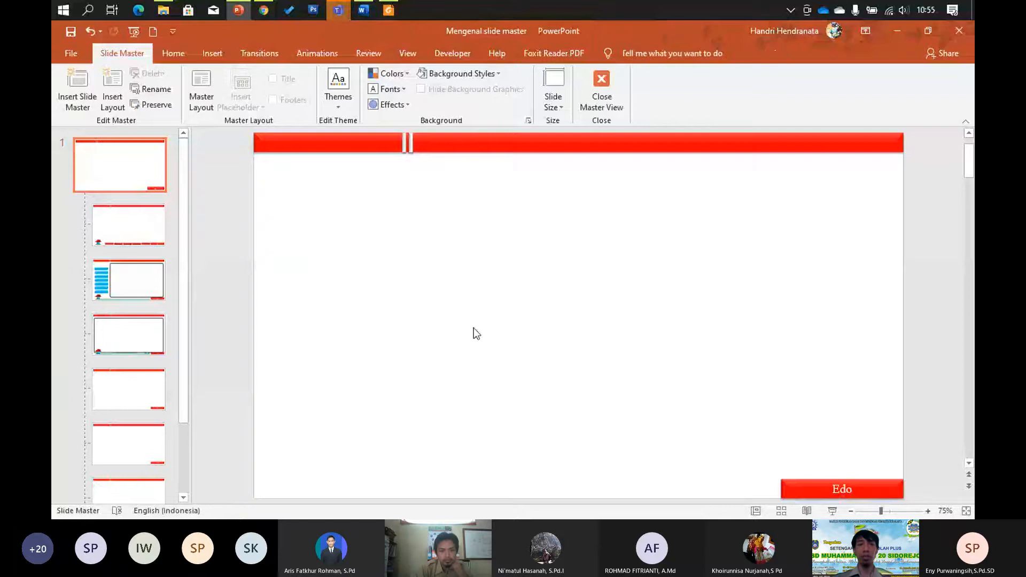
- Examine the name box on the individual layouts and compare it with the one on the slide master
left_click(124, 212)
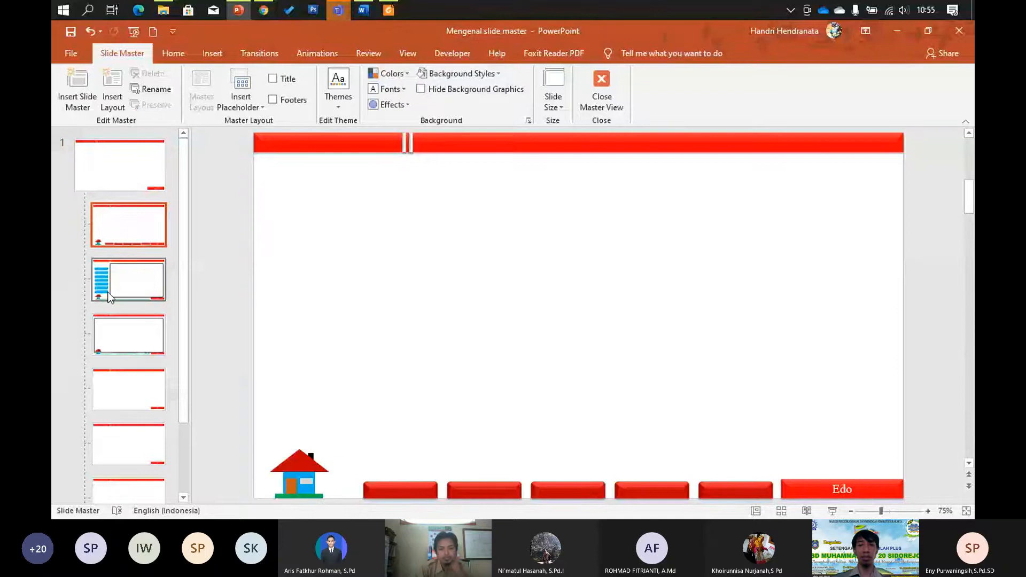
left_click(129, 278)
left_click(126, 335)
left_click(124, 374)
left_click(129, 354)
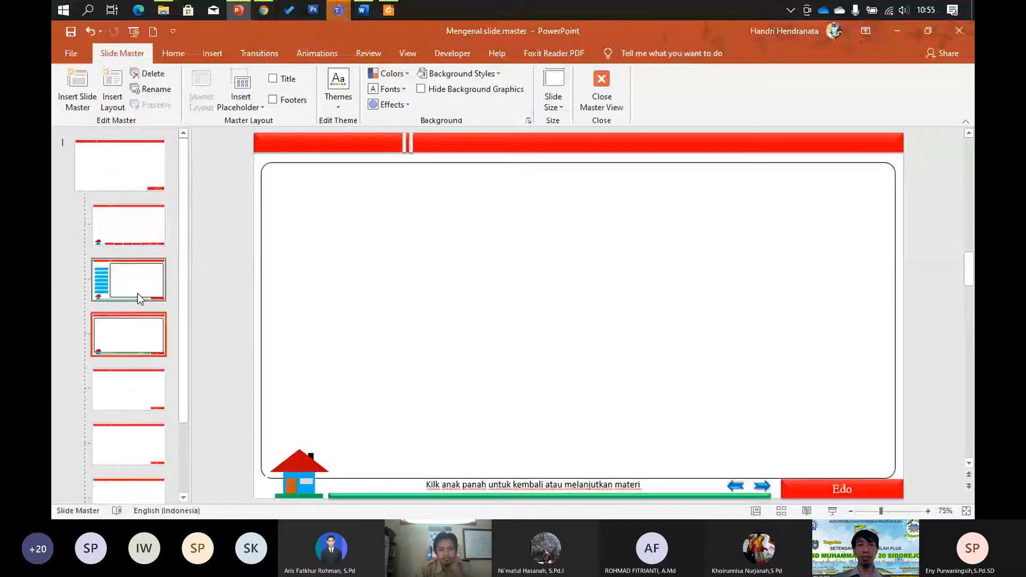
left_click(137, 294)
left_click(142, 430)
left_click(138, 232)
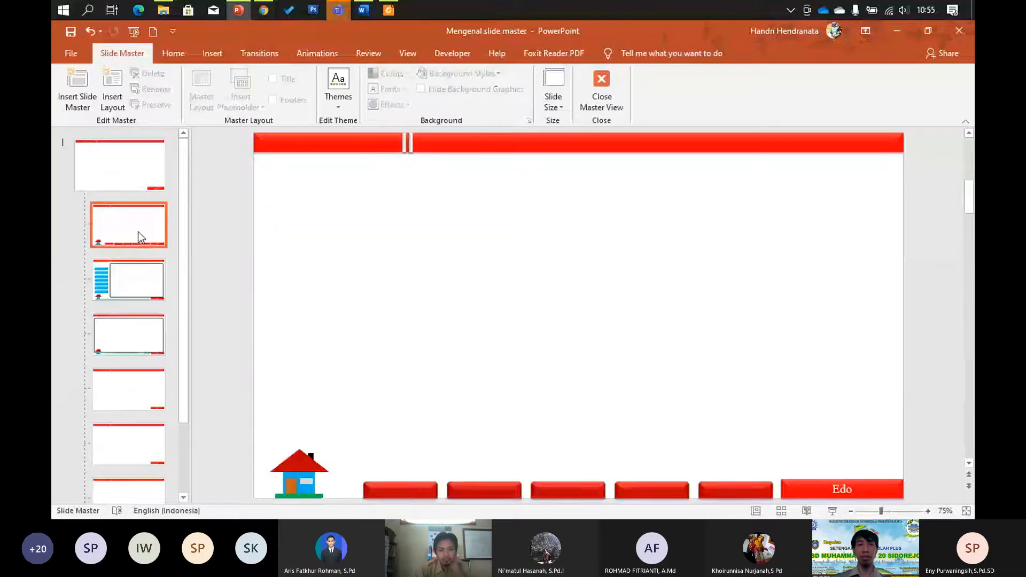
left_click(132, 181)
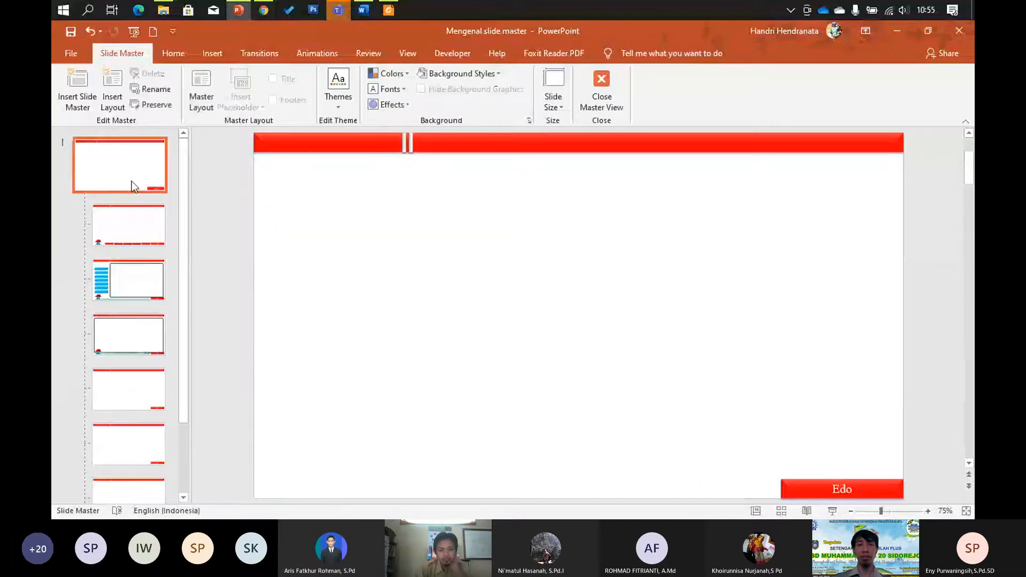
left_click(146, 242)
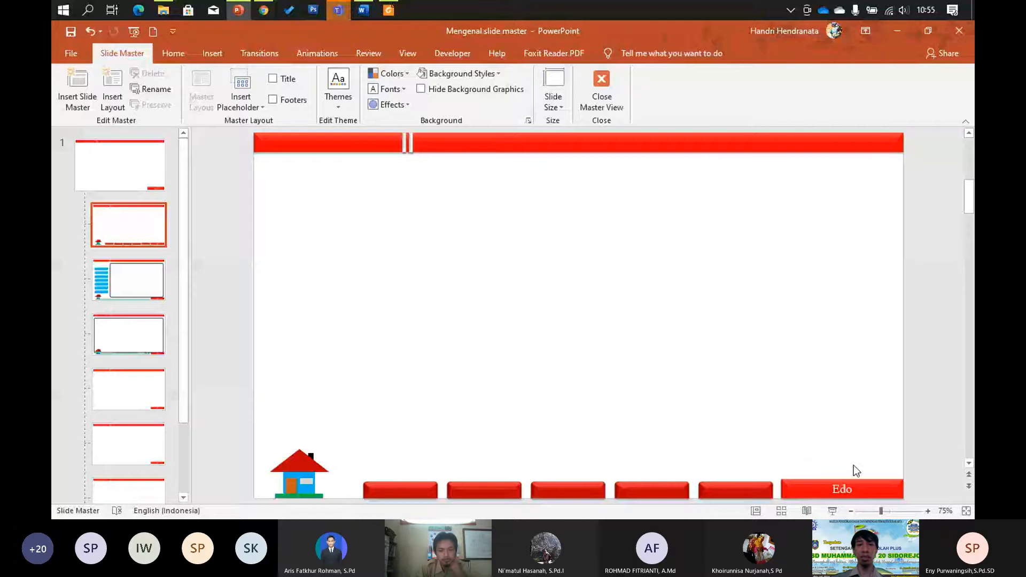
left_click(406, 490)
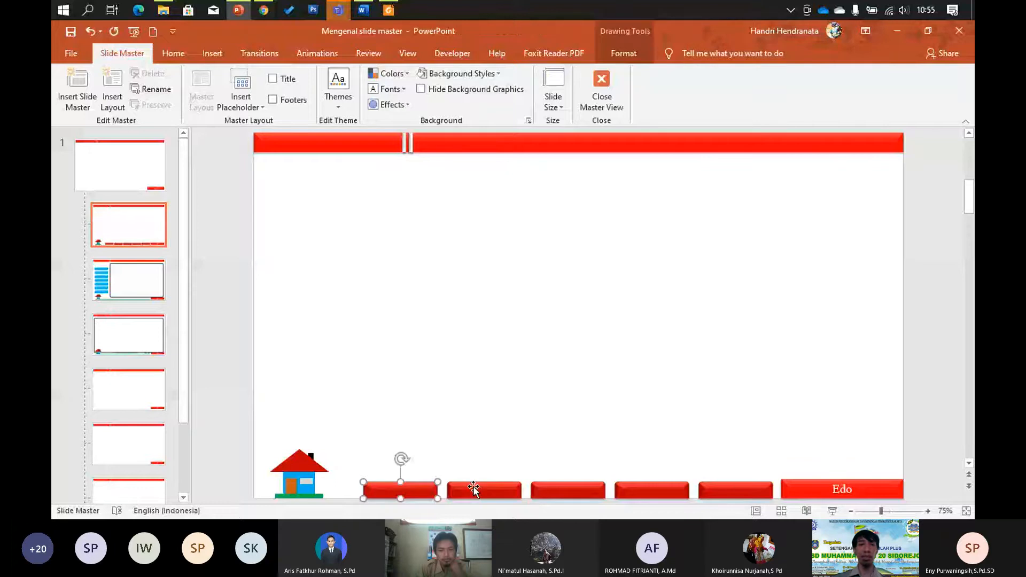
left_click(285, 296)
left_click(392, 485)
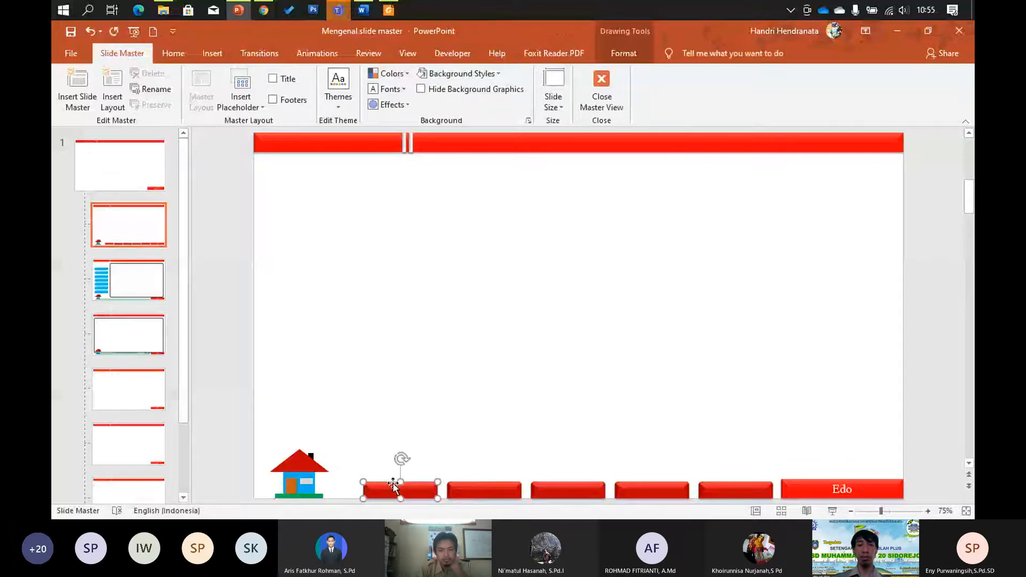
left_click(484, 490, "shift")
left_click(567, 489, "shift")
left_click(651, 490, "shift")
left_click(735, 491, "shift")
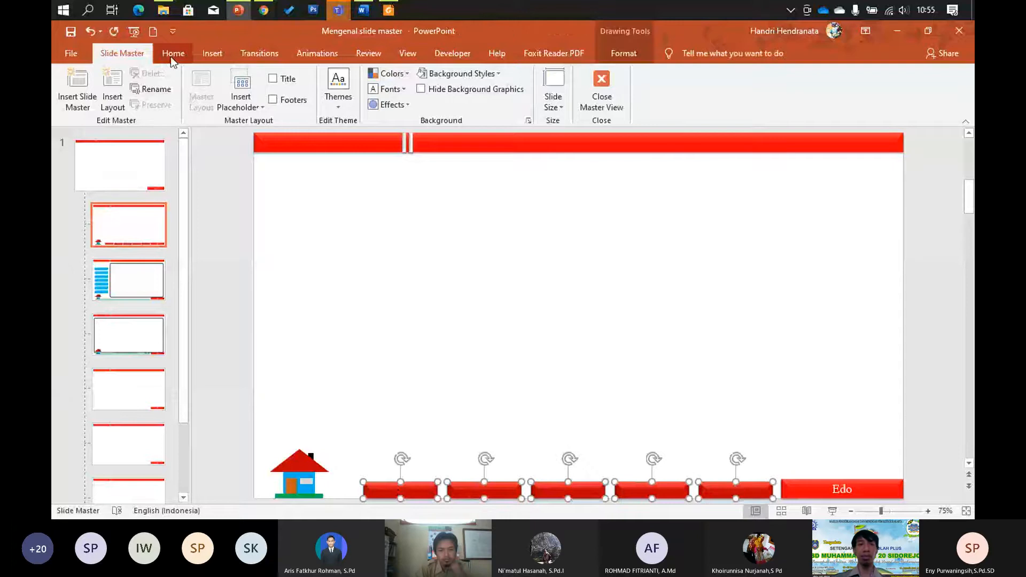
left_click(435, 293)
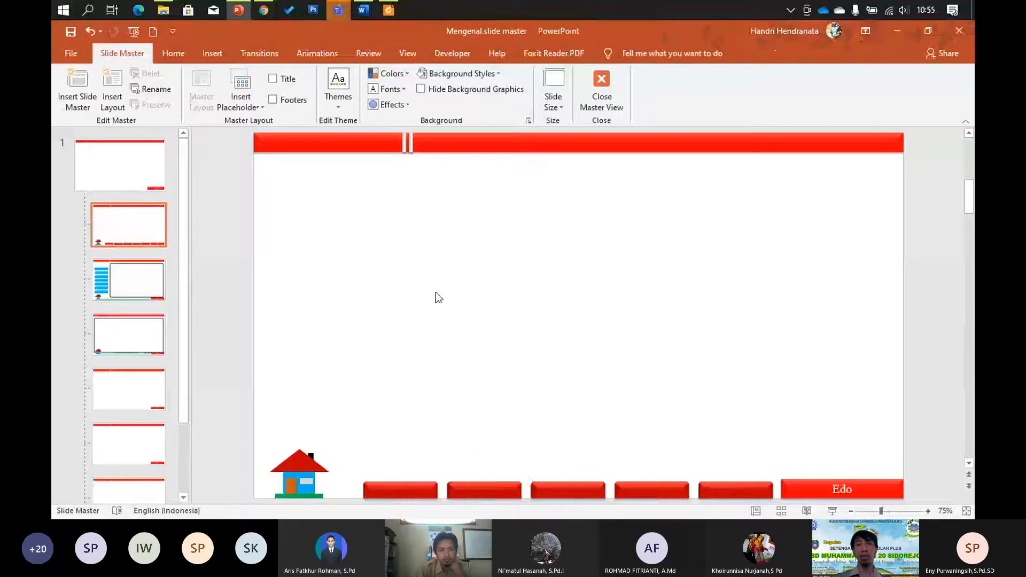
- Fill the five red buttons along the bottom of the first layout with black
left_click(130, 174)
left_click(131, 223)
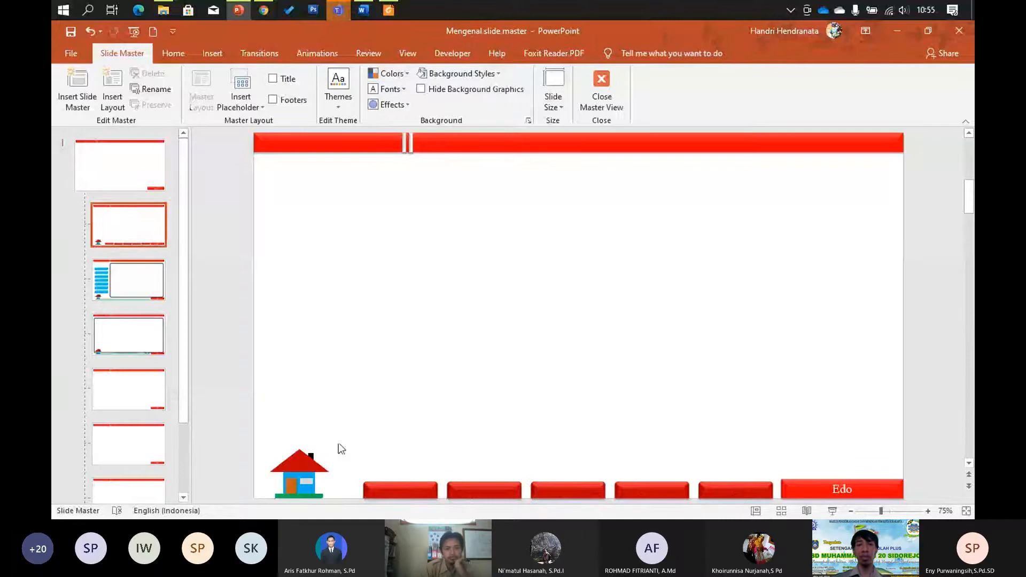
left_click_drag(338, 445, 791, 503)
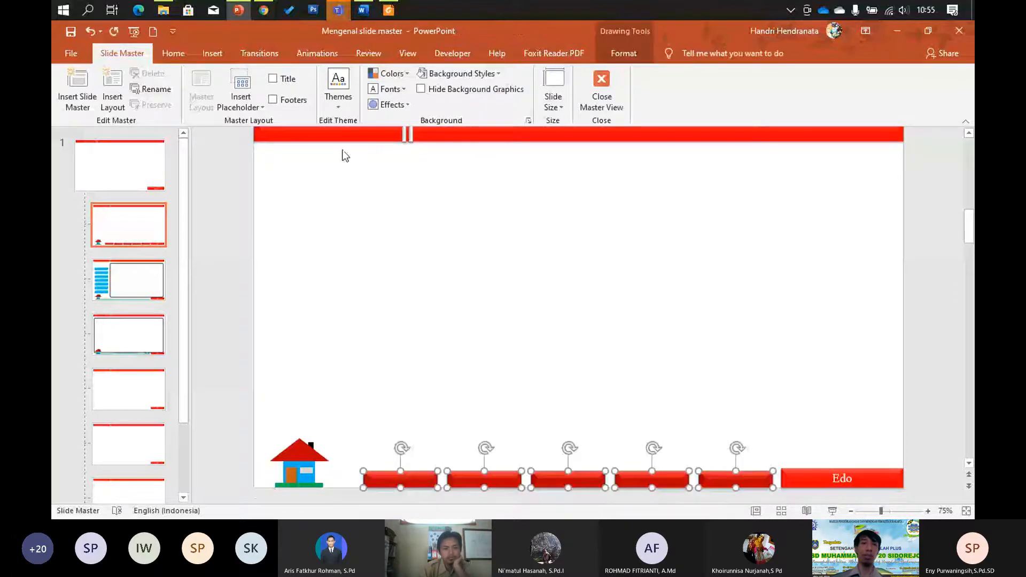
left_click(179, 55)
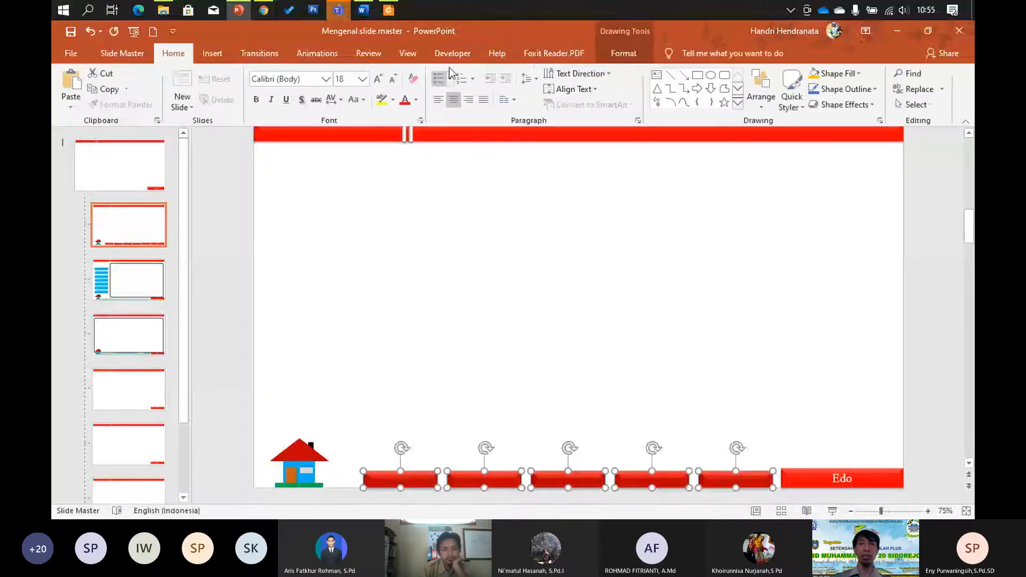
left_click(616, 58)
left_click(406, 74)
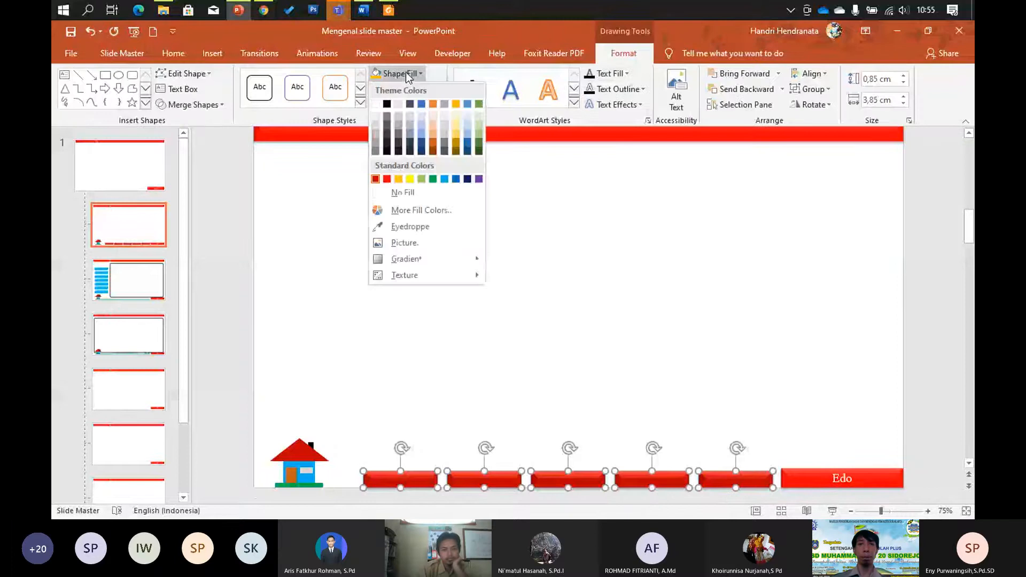
left_click(386, 104)
left_click(530, 281)
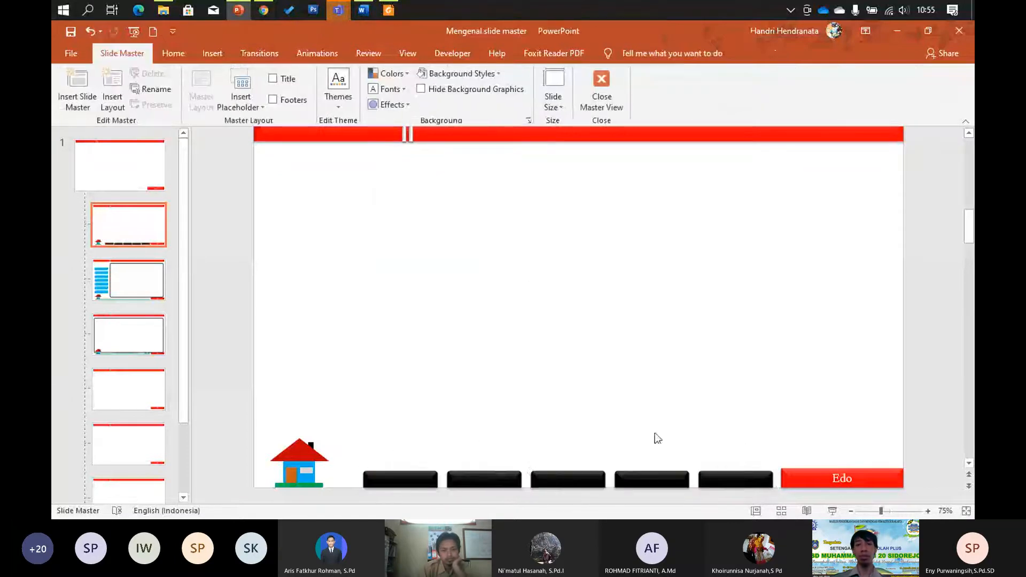
- Examine the other layouts for effects of the button recolouring, and return to the first layout
left_click(145, 276)
mouse_move(137, 322)
left_mouse_down()
mouse_move(142, 350)
mouse_move(151, 325)
left_mouse_up()
left_click(142, 380)
left_click(141, 340)
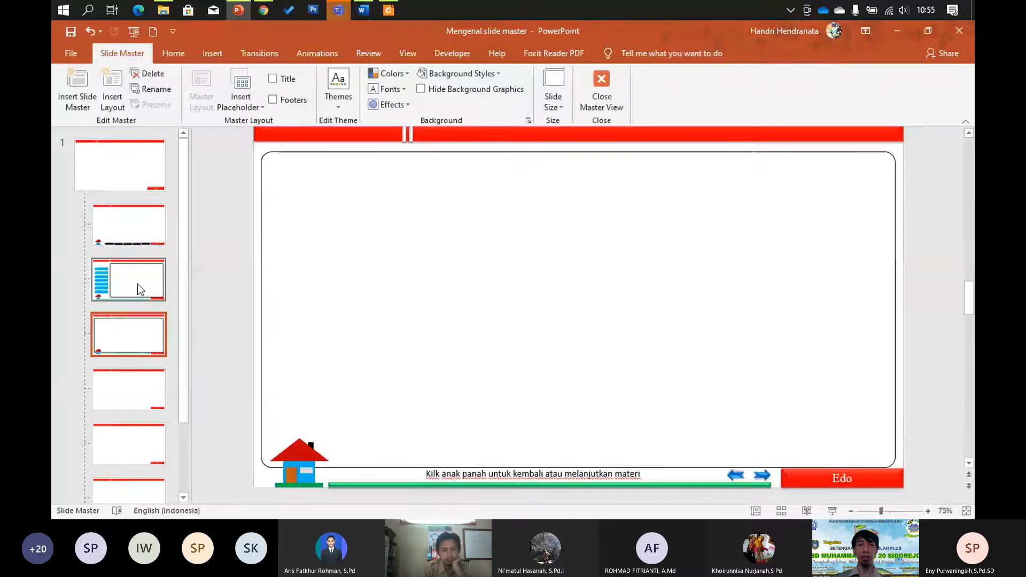
left_click(137, 284)
left_click(136, 253)
left_click(133, 227)
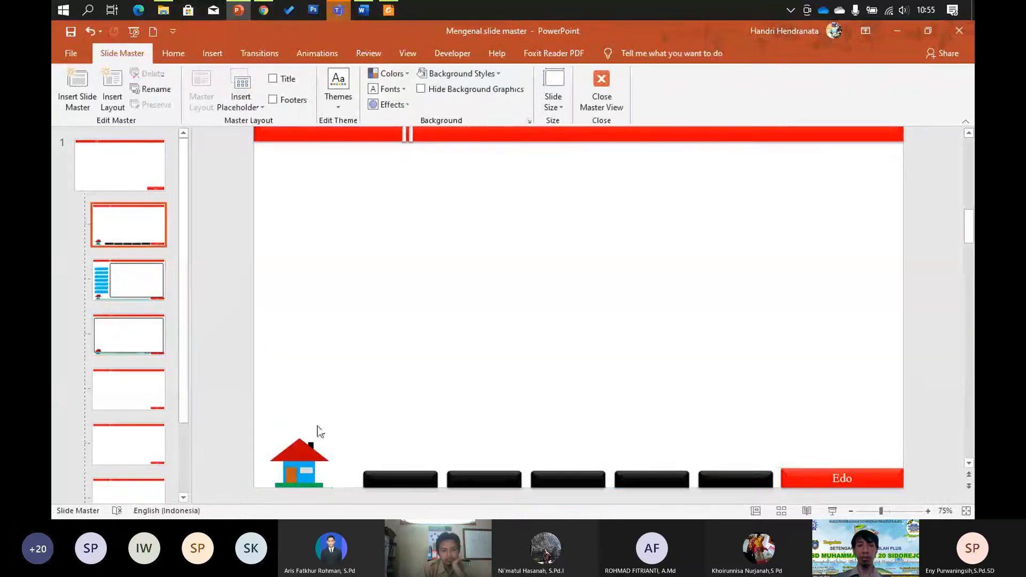
- Cut the five black buttons from the first layout and paste them onto the slide master
mouse_move(347, 447)
left_mouse_down()
mouse_move(724, 466)
mouse_move(780, 496)
left_mouse_up()
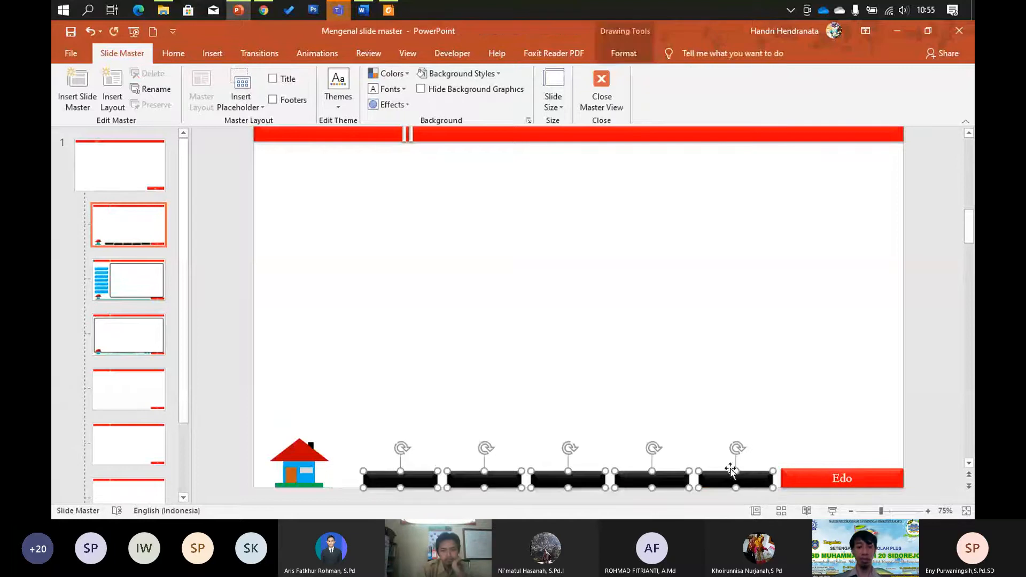
key("Delete")
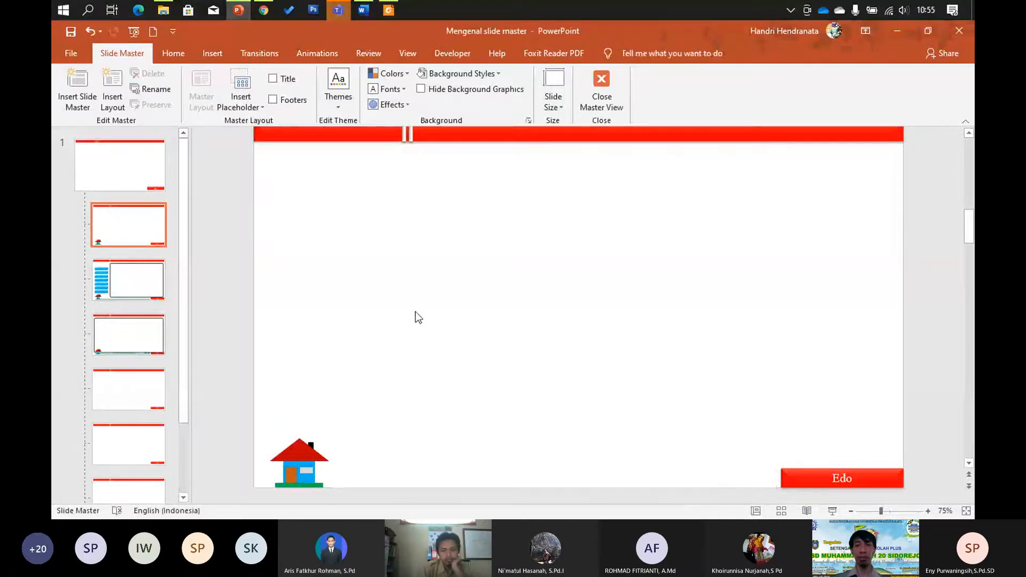
left_click(113, 175)
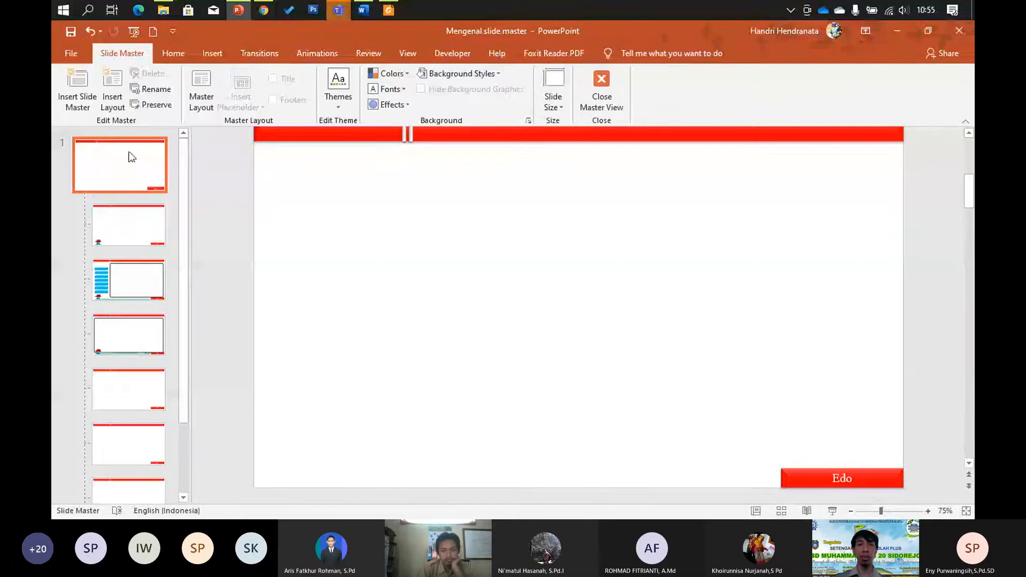
key("ctrl+v")
left_click(465, 352)
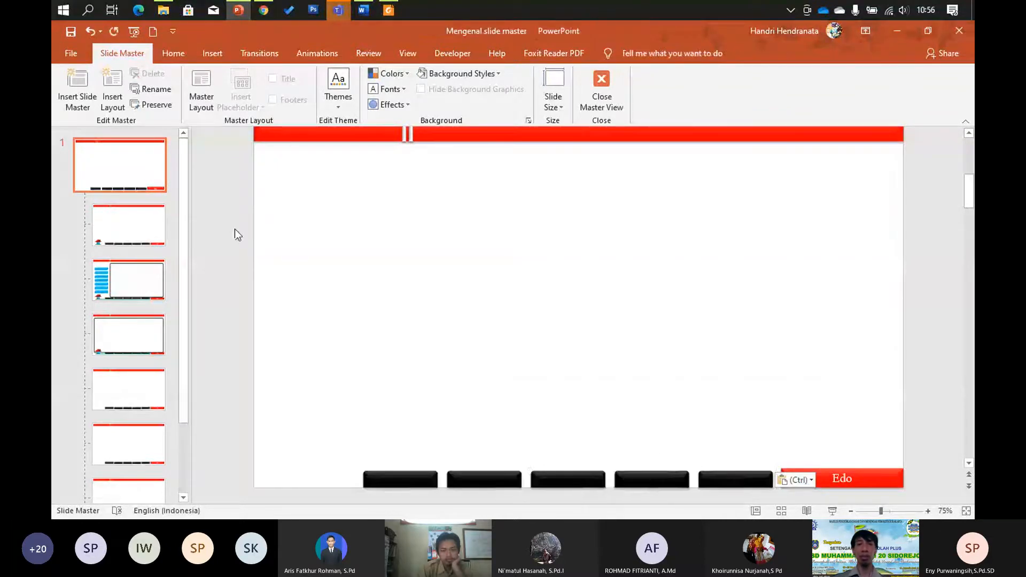
- Examine each layout for the black buttons inherited from the slide master, and return to the master
left_click(143, 235)
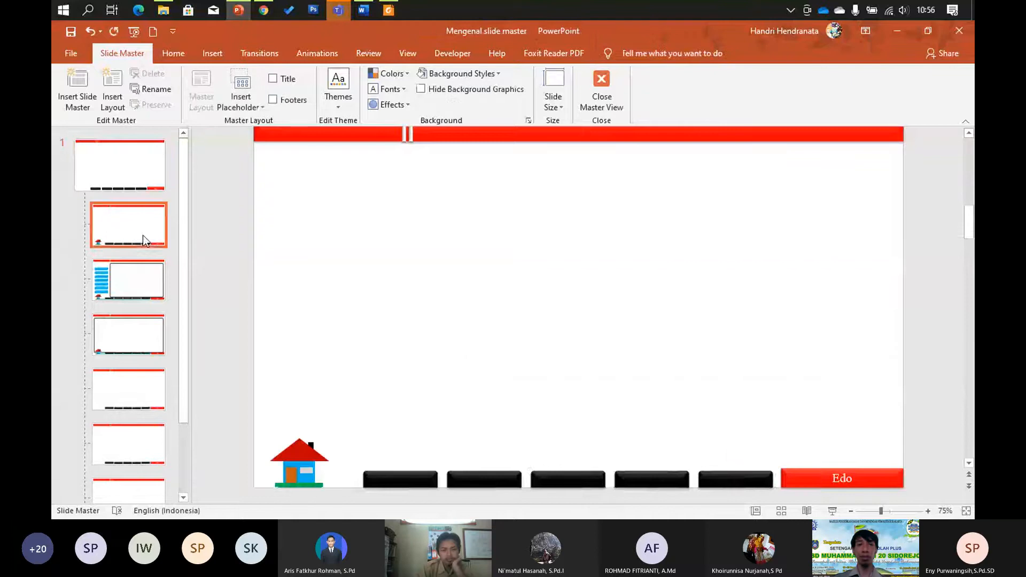
left_click(142, 266)
left_click_drag(153, 348, 157, 364)
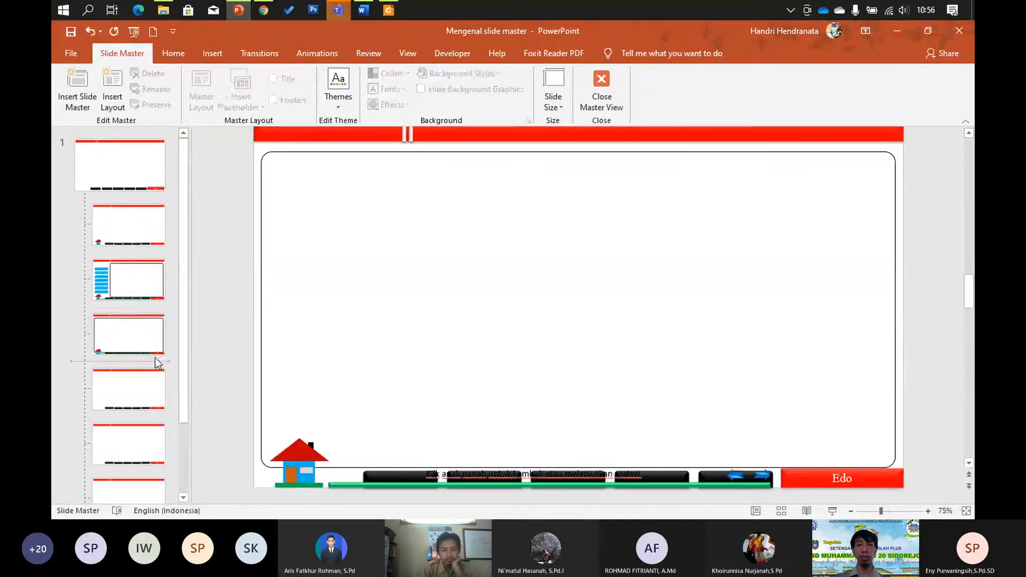
left_click(152, 340)
left_click(151, 386)
left_click(152, 419)
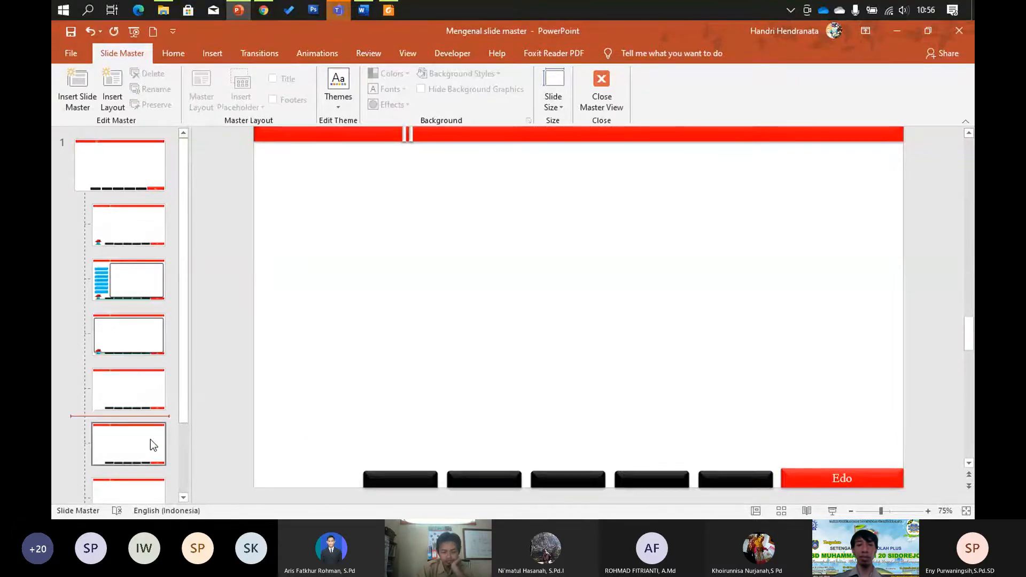
left_click_drag(149, 440, 150, 439)
left_click(134, 281)
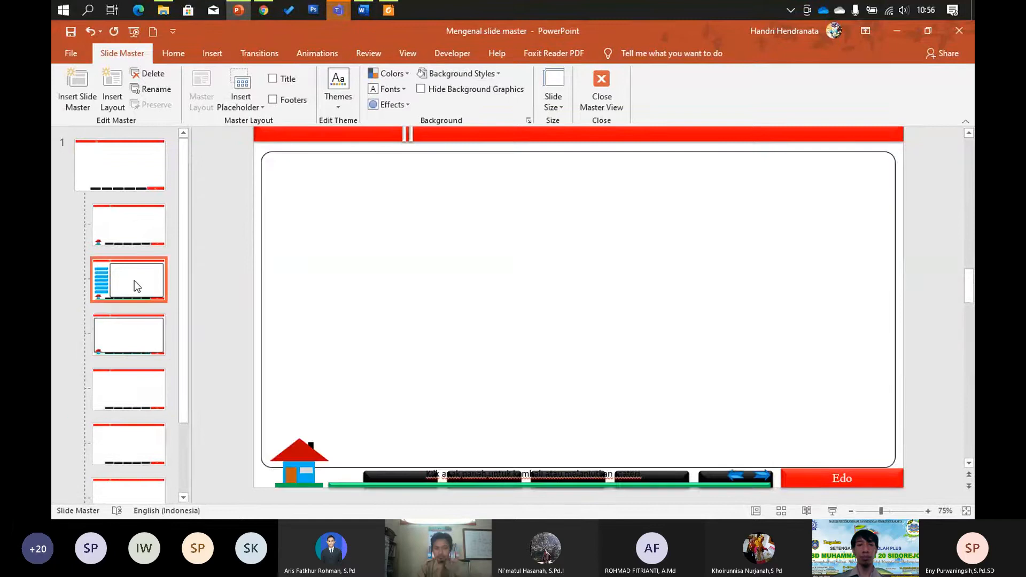
left_click(130, 211)
left_click(129, 203)
left_click(126, 177)
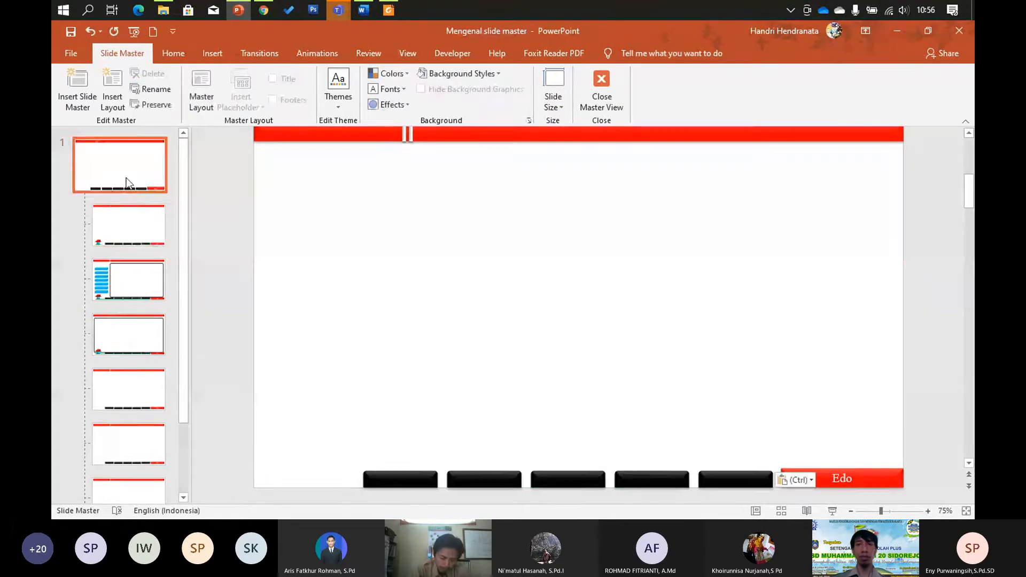
left_click(119, 232)
left_click(119, 178)
- Undo the move of the buttons to the master and their black fill, and show the layout with the blue buttons
key("ctrl+z")
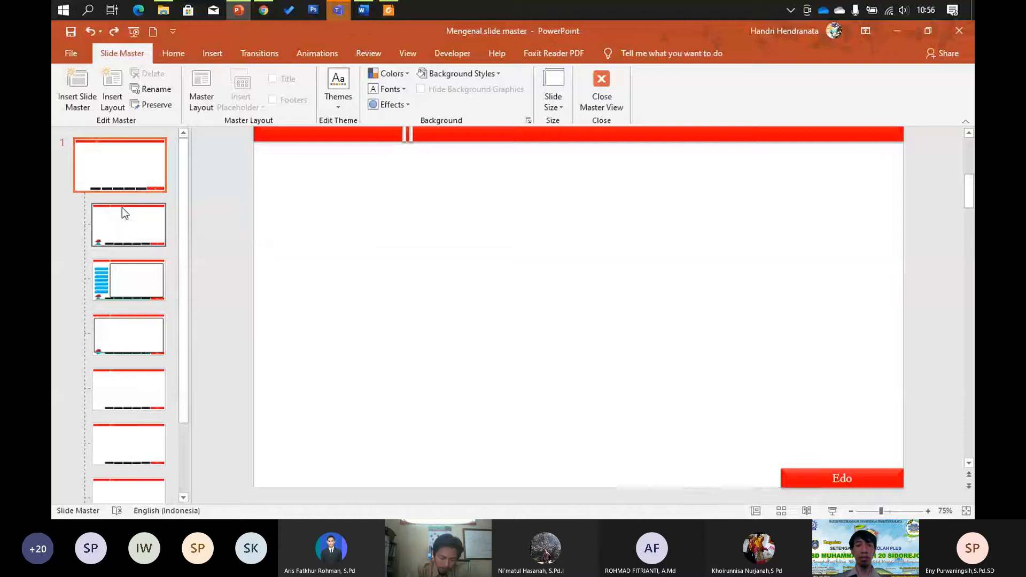
key("ctrl+z")
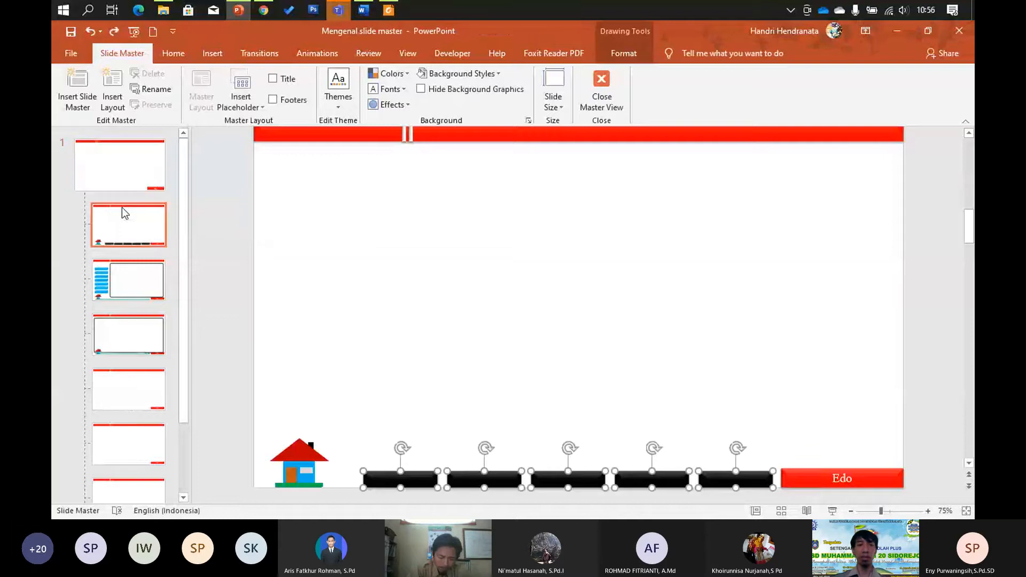
left_click(405, 268)
key("ctrl+z")
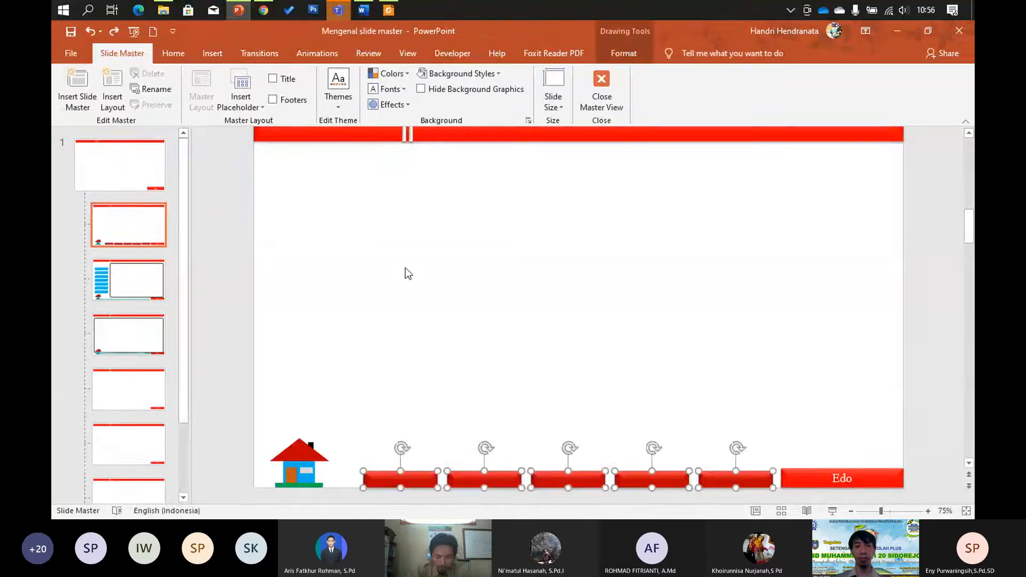
left_click(405, 268)
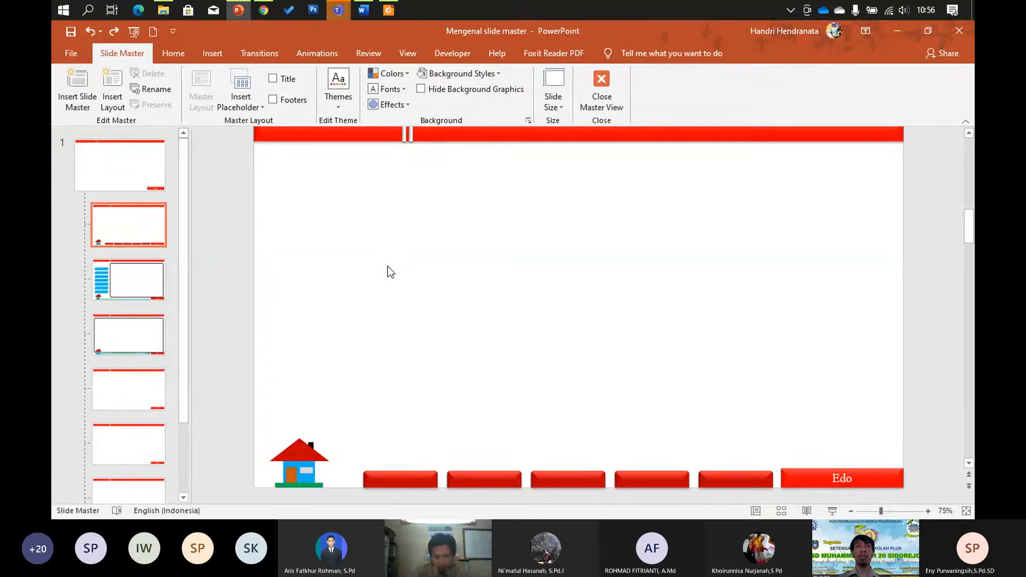
left_click(148, 277)
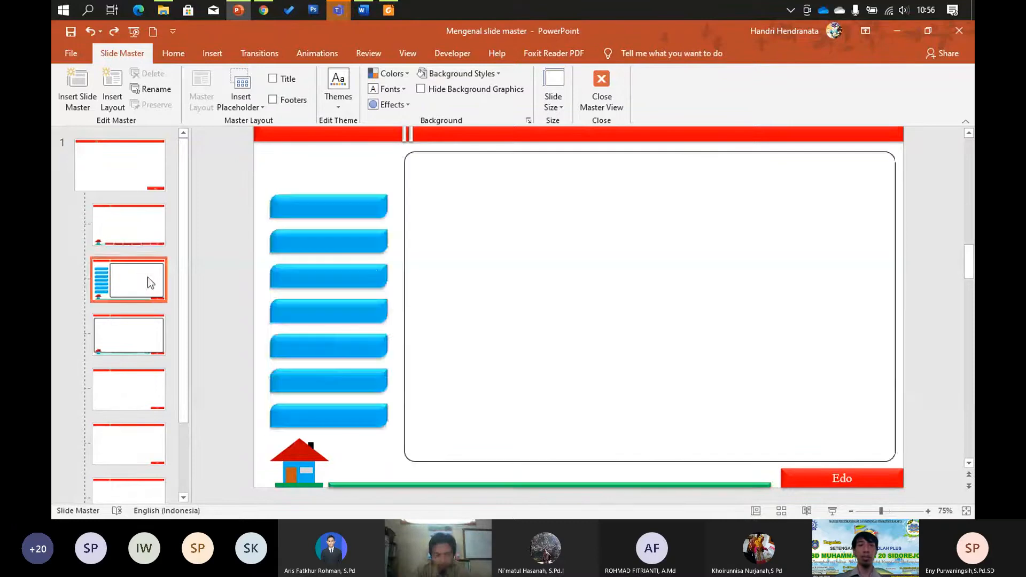
left_click(357, 211)
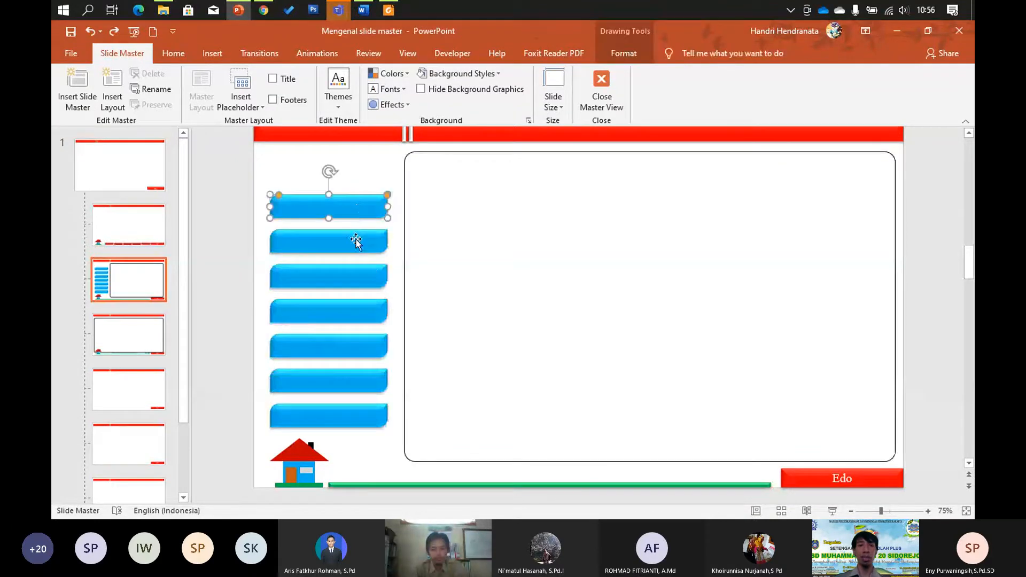
left_click(342, 312)
left_click(354, 337)
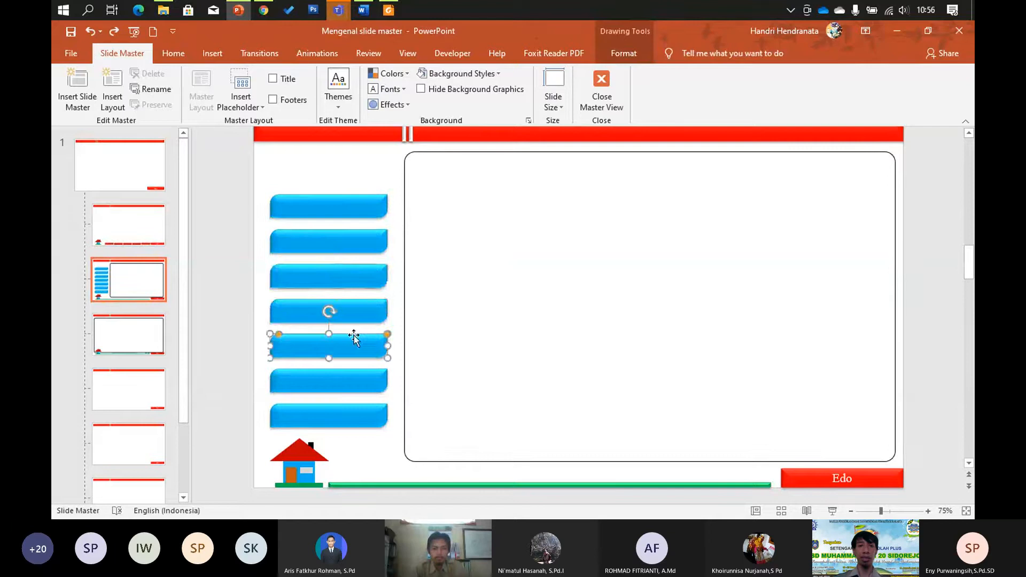
left_click(356, 381)
left_click(358, 416)
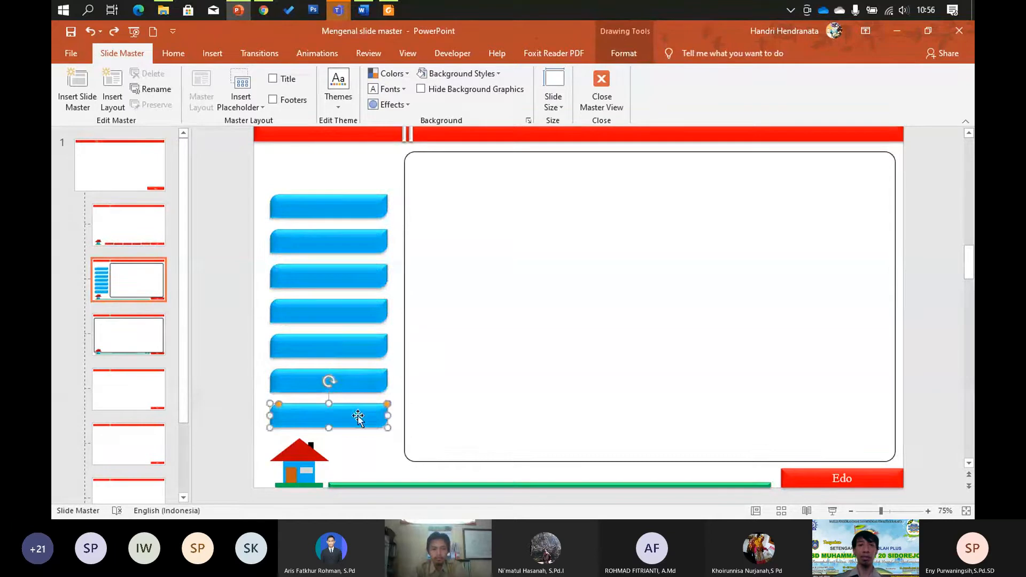
left_click(308, 210)
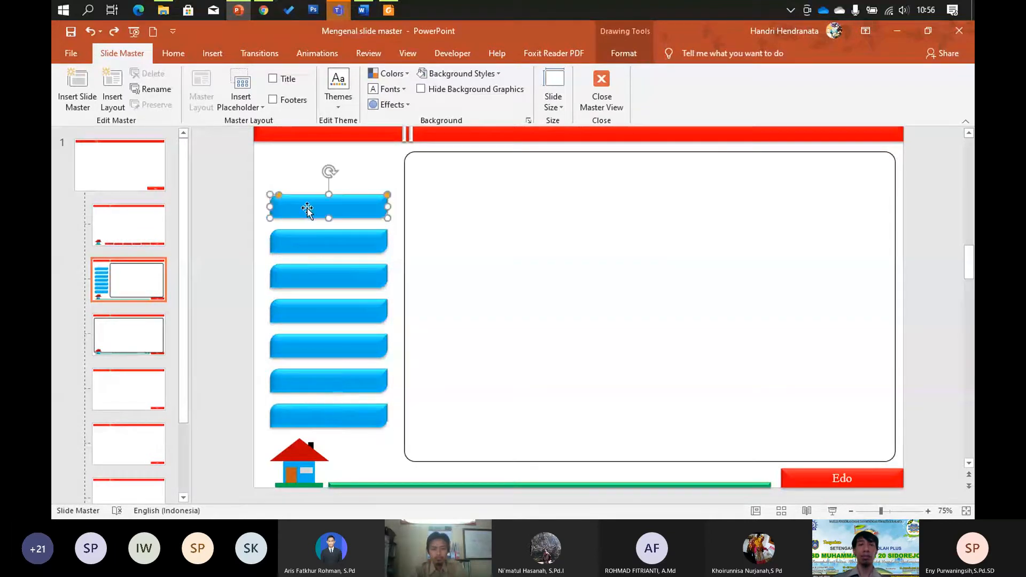
left_click(277, 178)
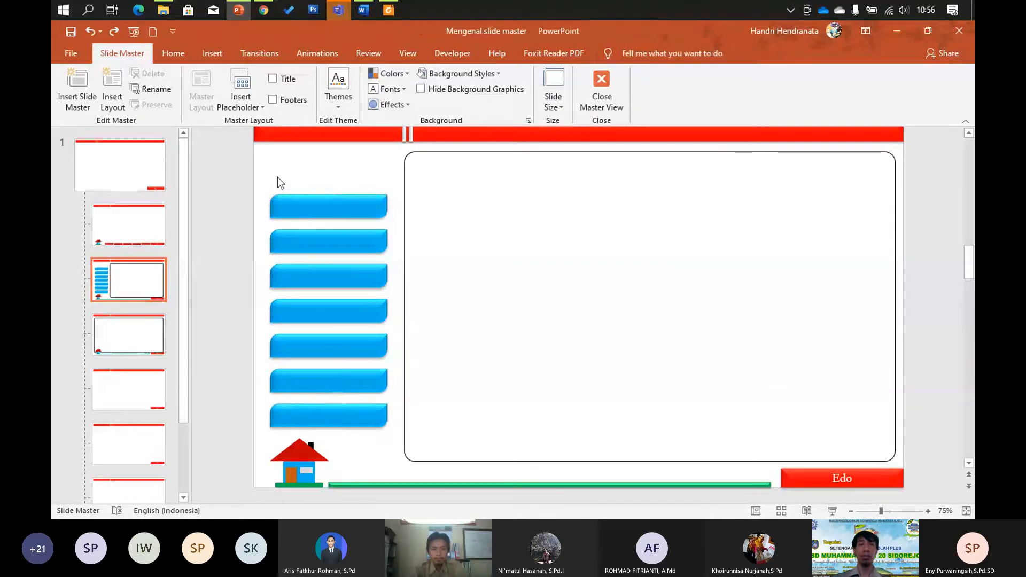
- Insert plain black WordArt reading "Menu" on the layout and place it above the column of blue buttons
left_click(213, 52)
left_click(719, 106)
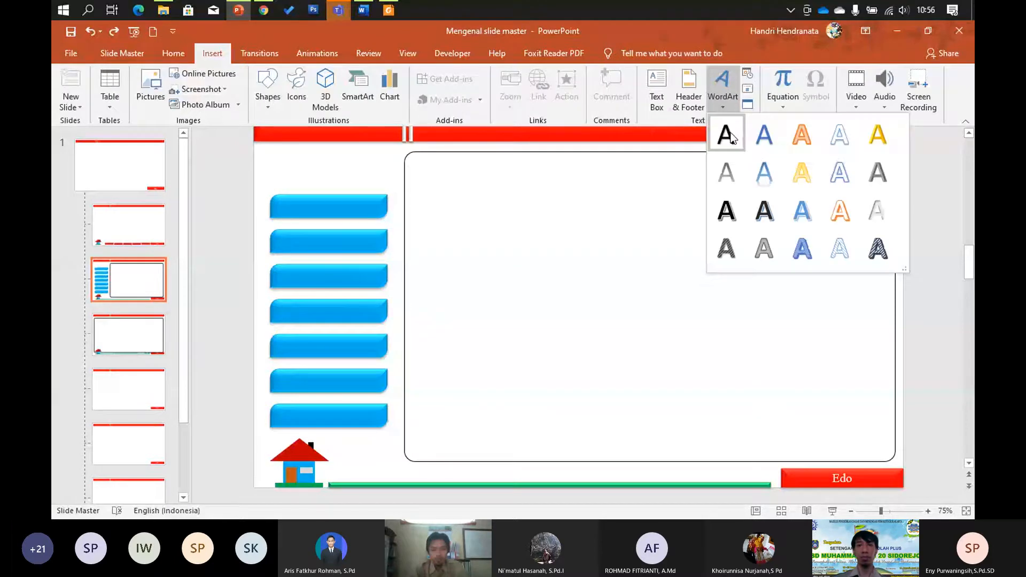
left_click(727, 135)
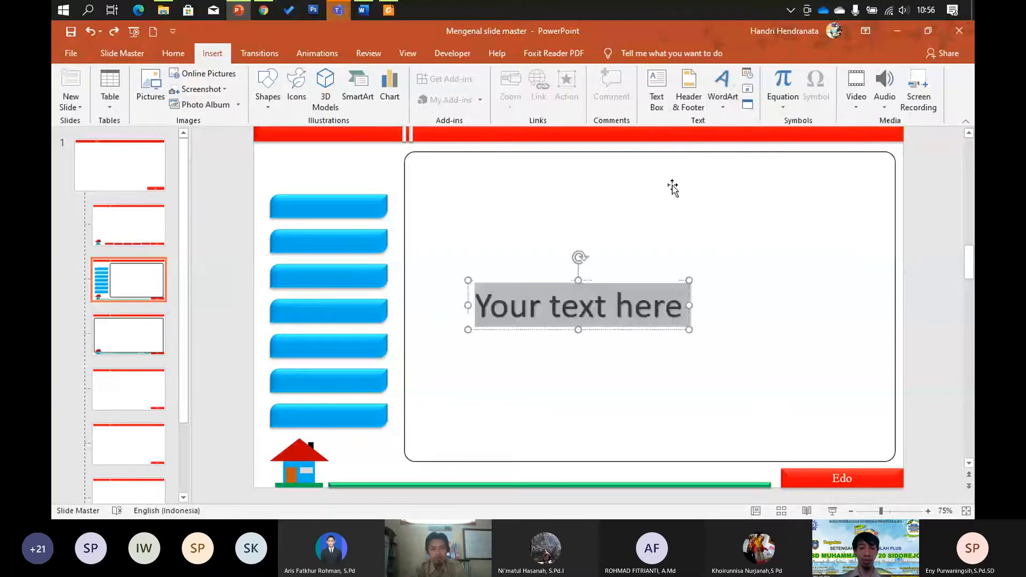
type("Menu")
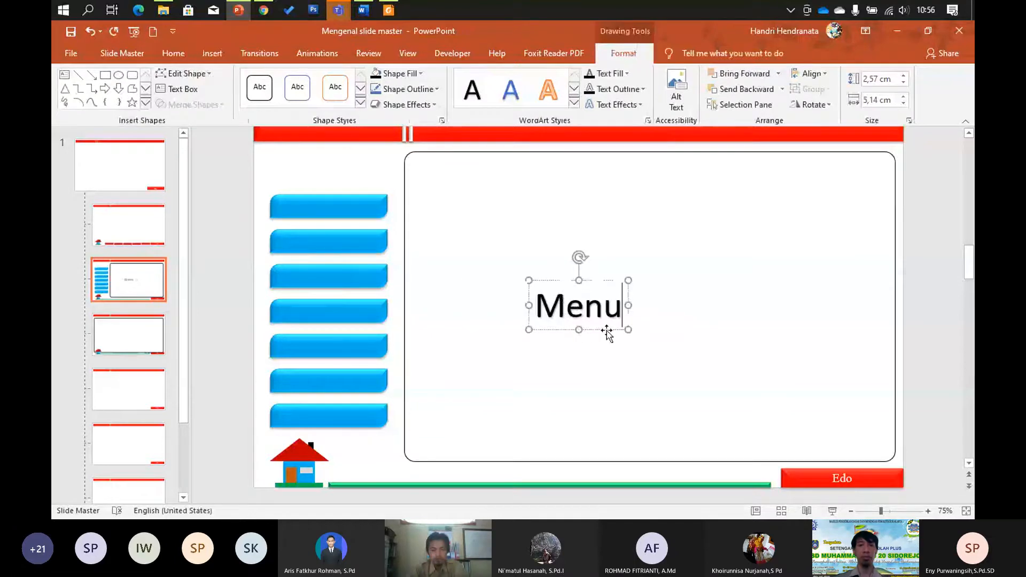
left_click_drag(607, 331, 358, 188)
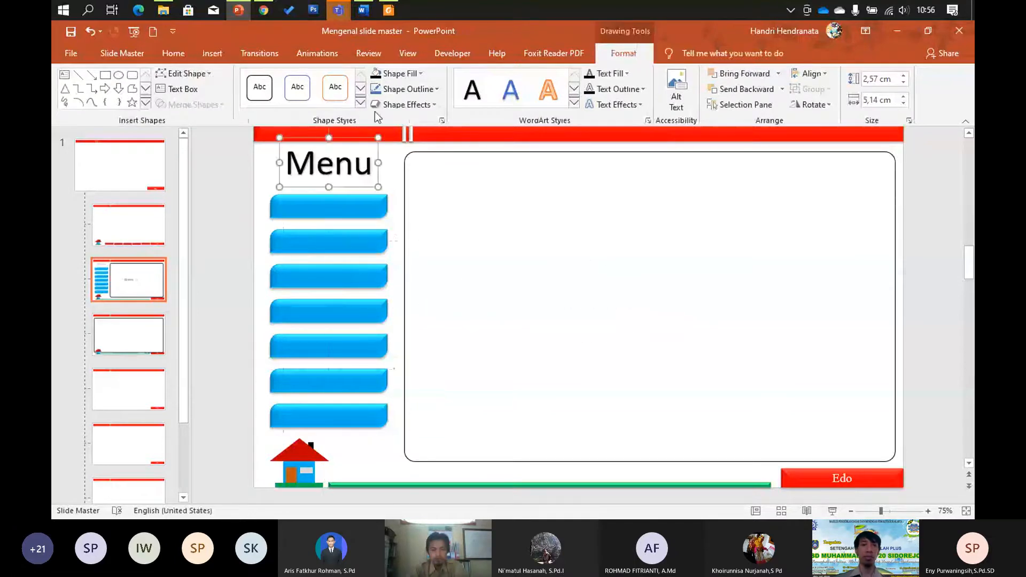
- Set the heading's font size to 32, move it close above the first button and extend its text to "Menu :"
left_click(173, 53)
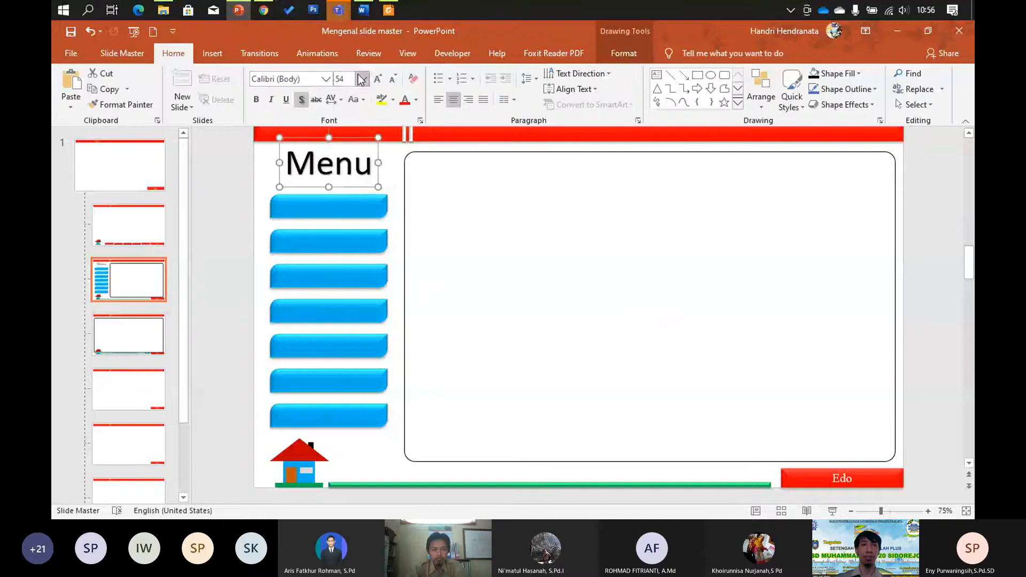
left_click(362, 78)
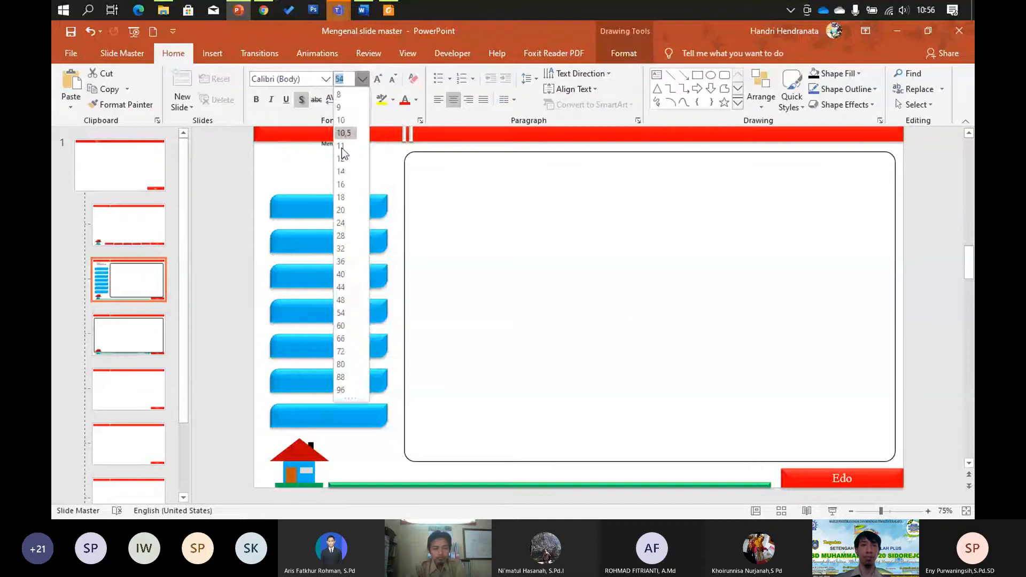
left_click(342, 249)
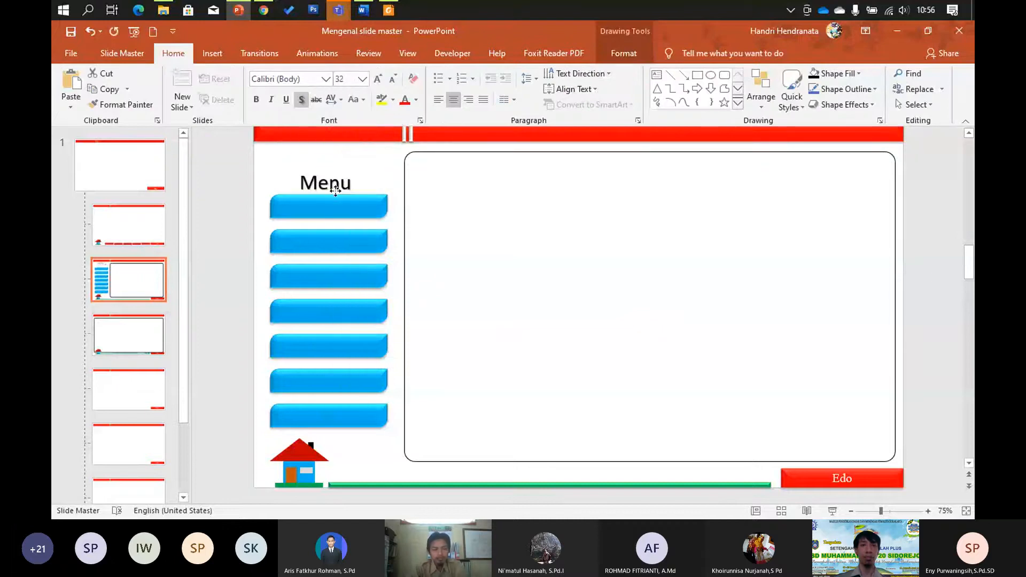
left_click_drag(336, 190, 336, 189)
left_click(348, 172)
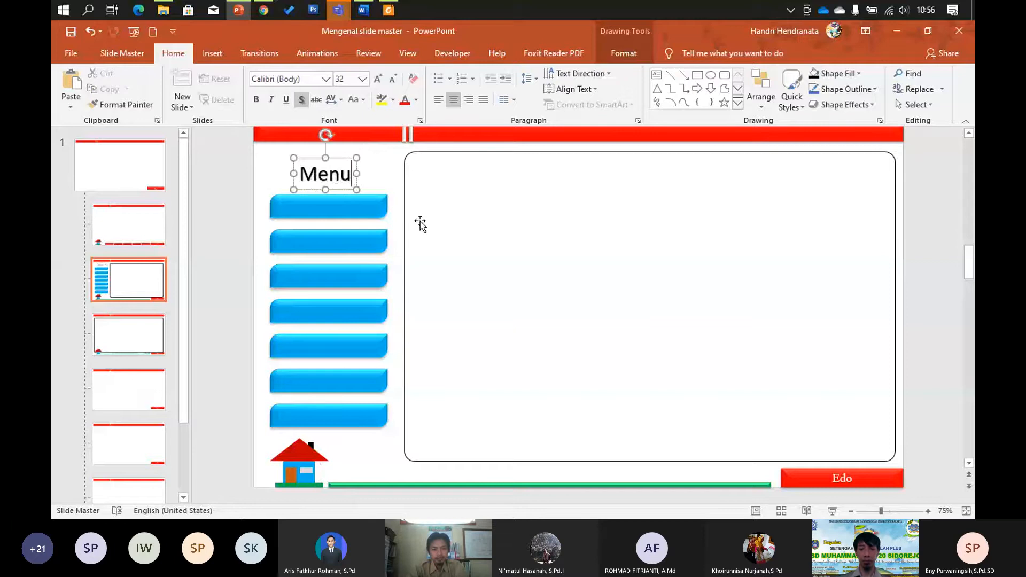
type(":")
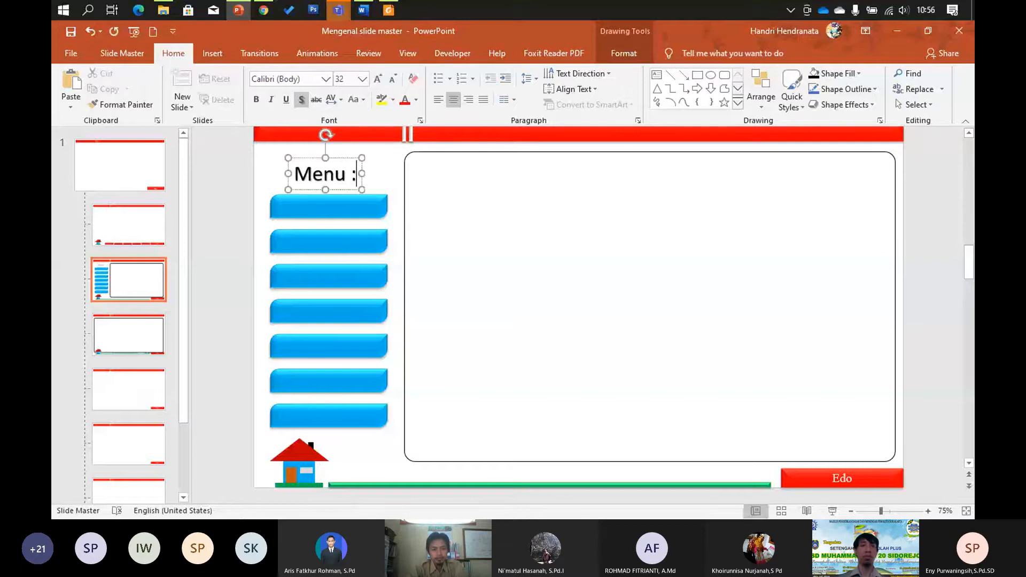
- Reduce the font size of the "Menu :" heading to 24
left_click(308, 190)
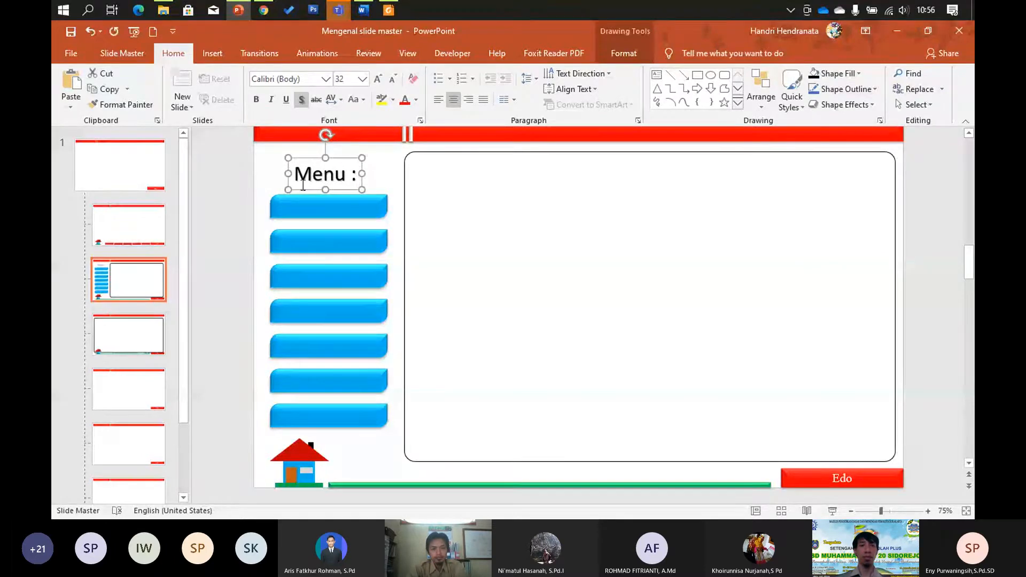
left_click(393, 79)
left_click(397, 81)
left_click(397, 81)
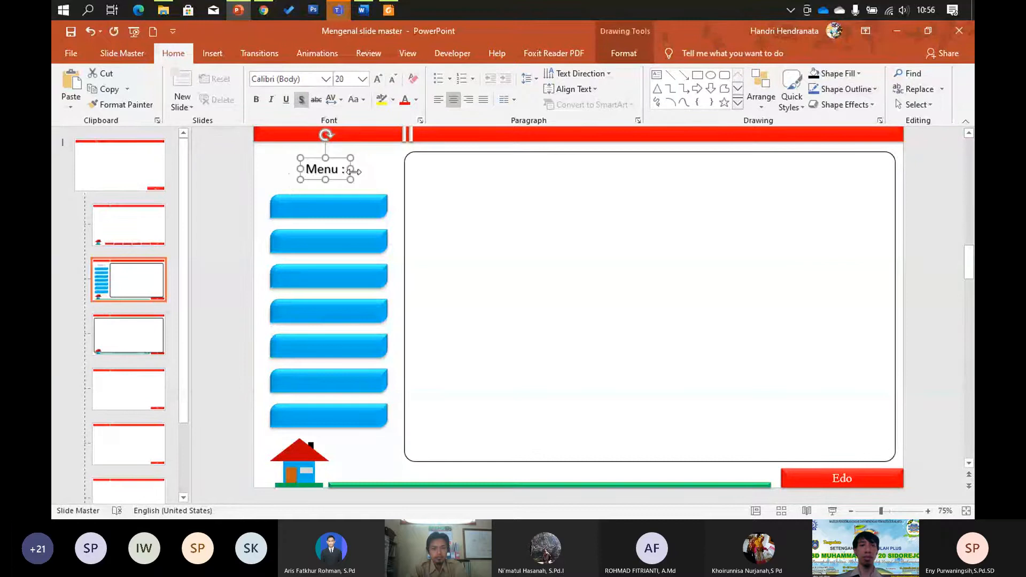
left_click(378, 79)
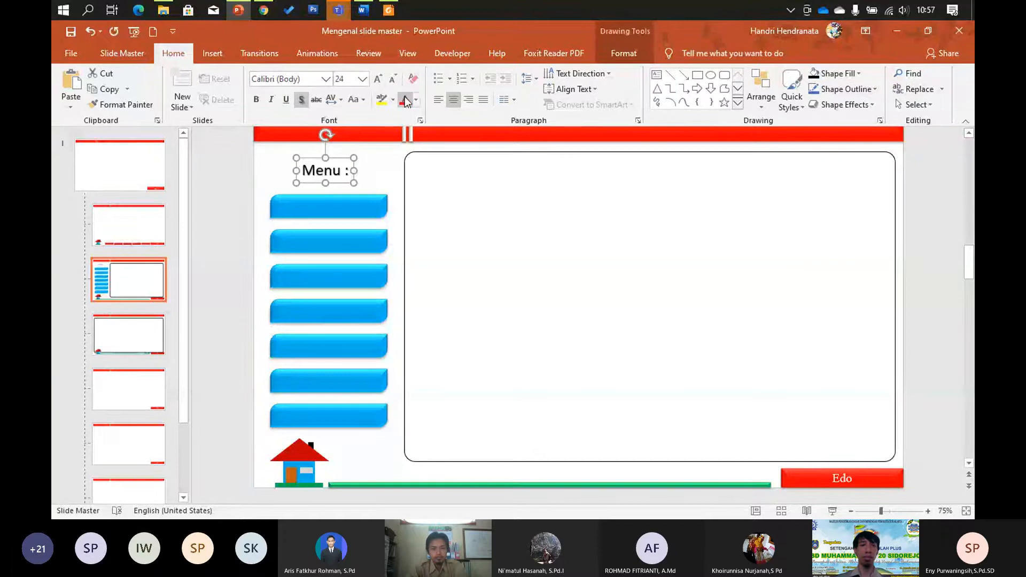
left_click(245, 217)
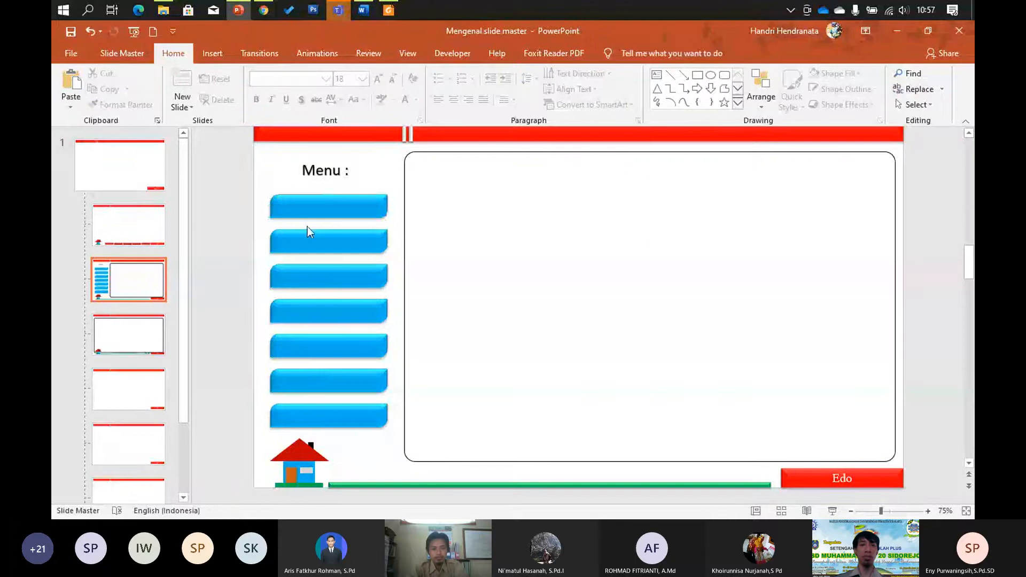
- Draw a rectangle with rounded diagonal corners, about 8.5 by 1.21 cm, inside the large frame beside the first button
left_click(313, 206)
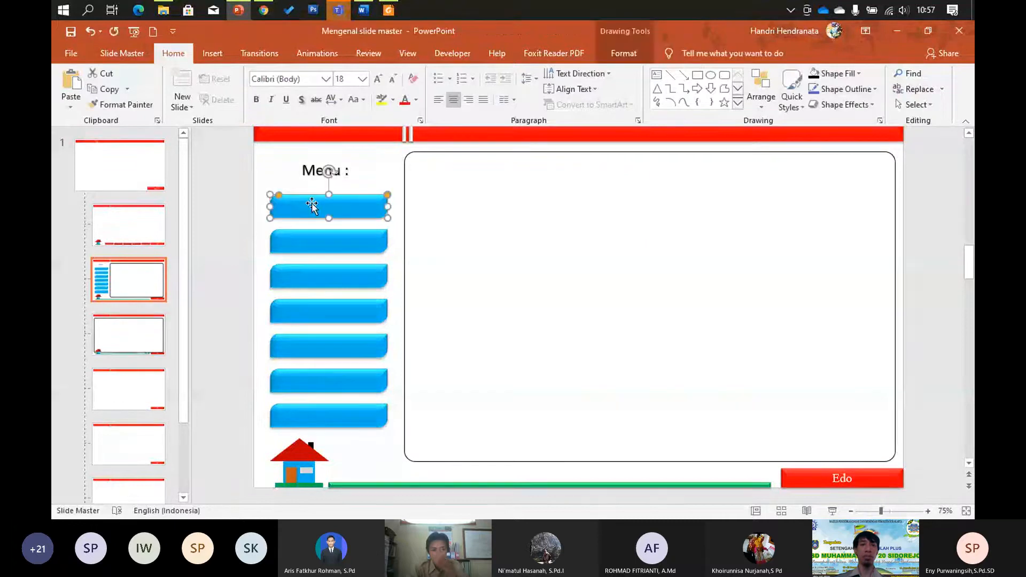
left_click(231, 193)
left_click(226, 53)
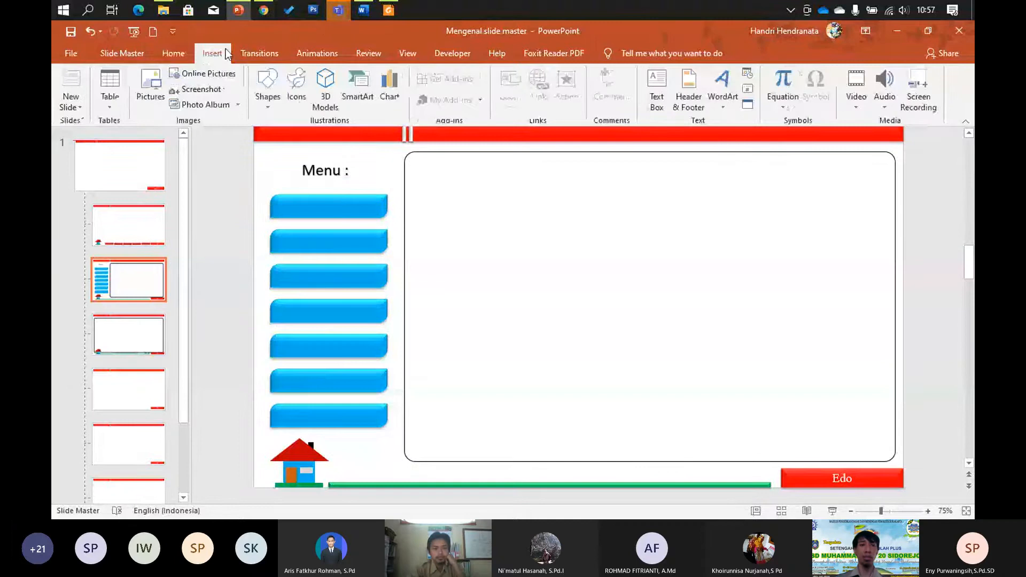
left_click(267, 83)
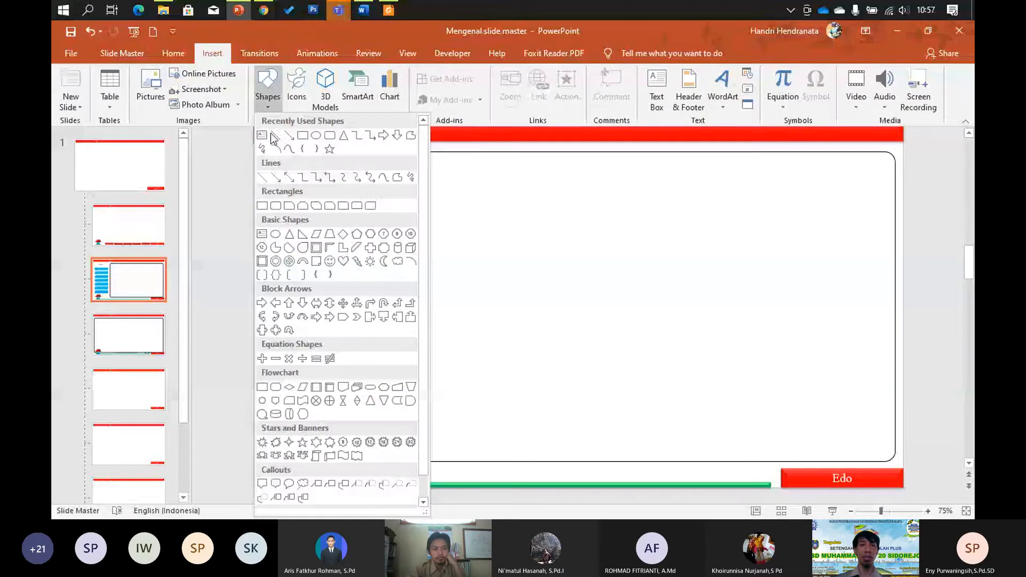
left_click(370, 206)
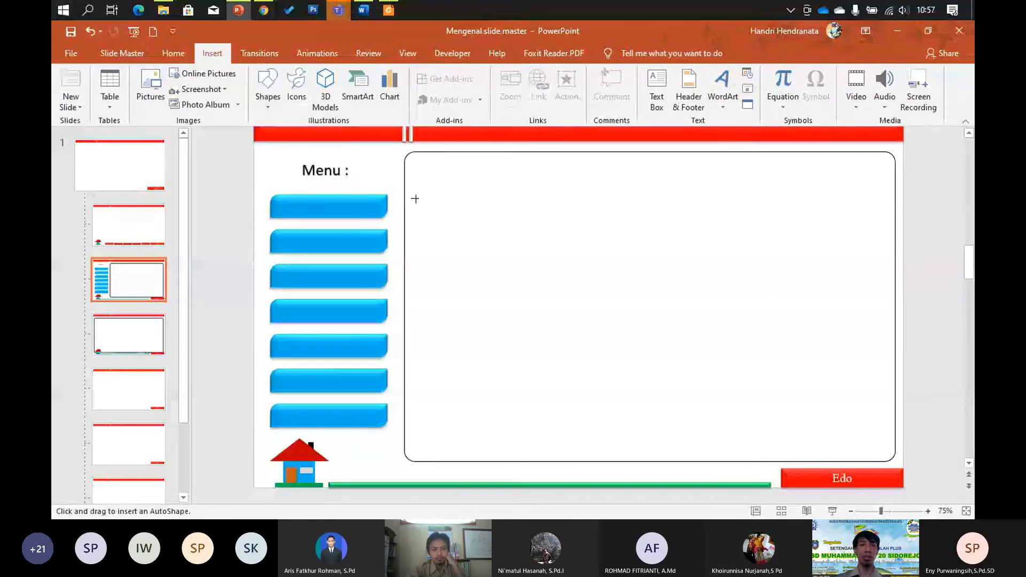
left_click_drag(416, 199, 577, 222)
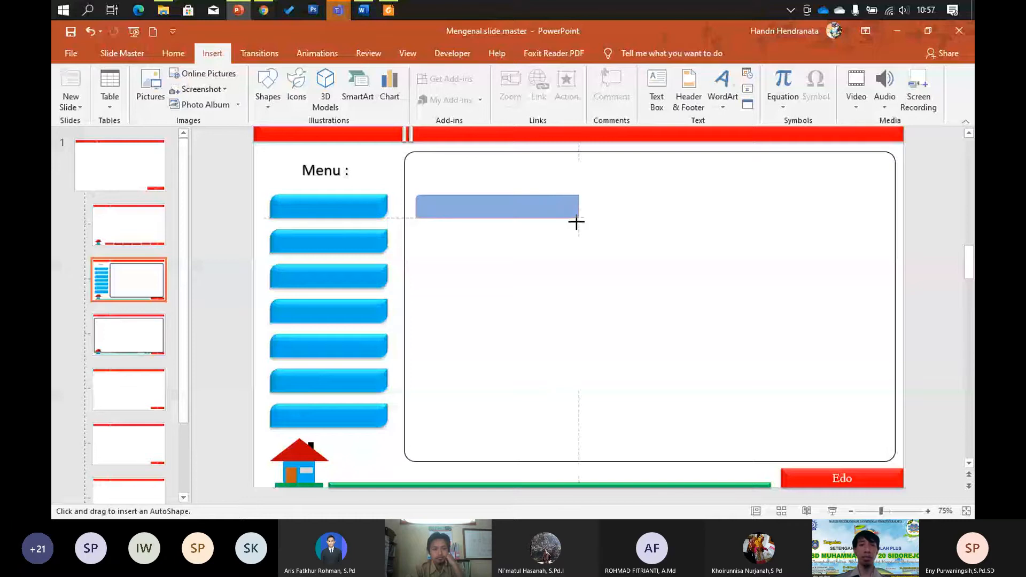
left_click_drag(577, 222, 576, 222)
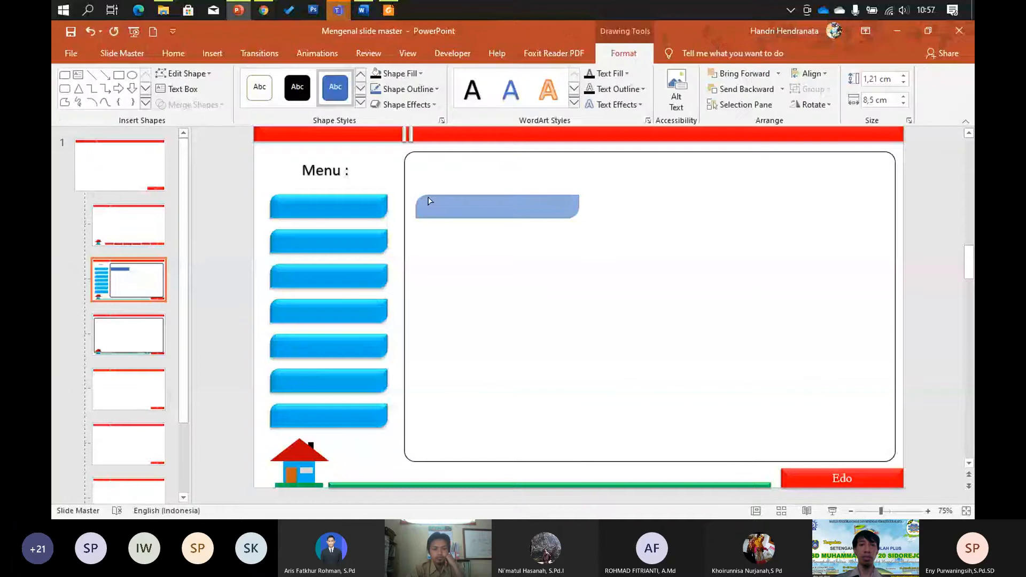
left_click(431, 202)
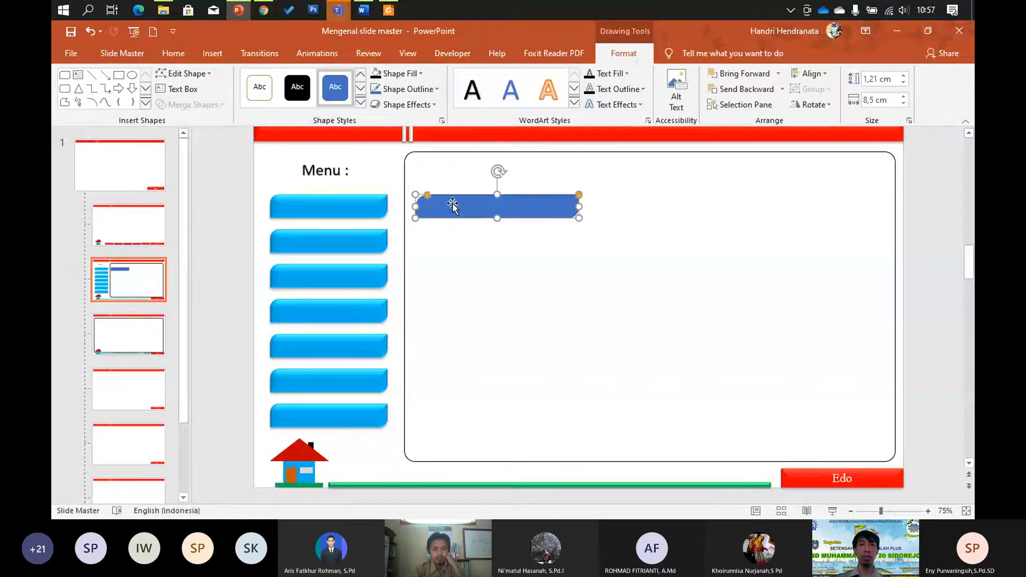
- Fill the new rectangle with standard light blue and apply the second preset shape effect to it
left_click(412, 72)
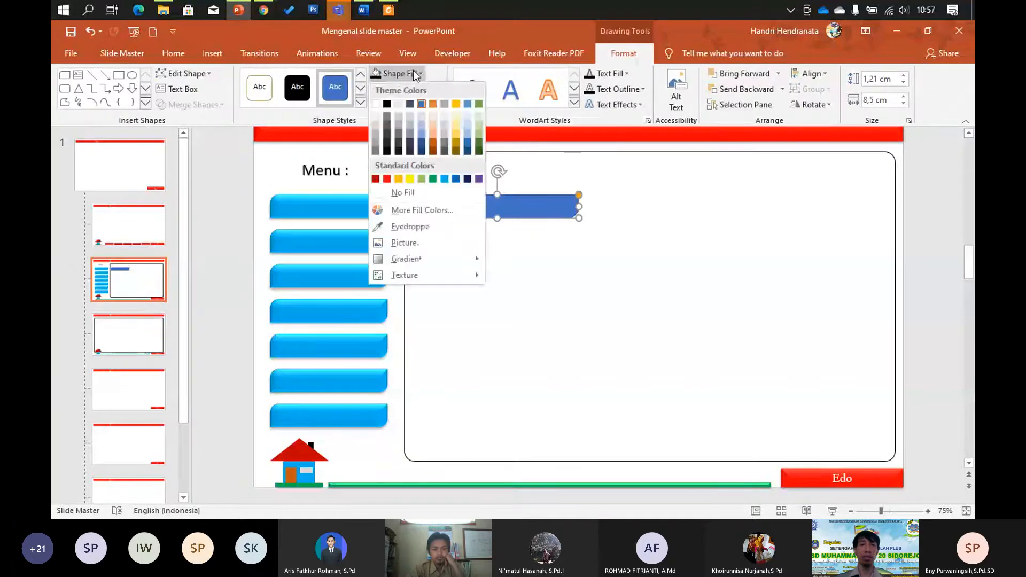
left_click(443, 178)
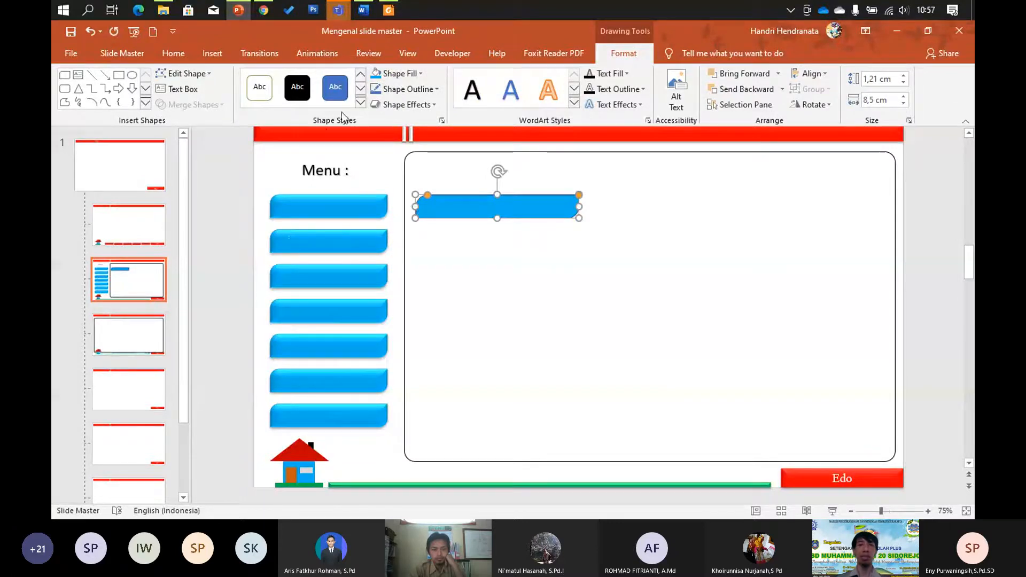
left_click(409, 105)
mouse_move(416, 130)
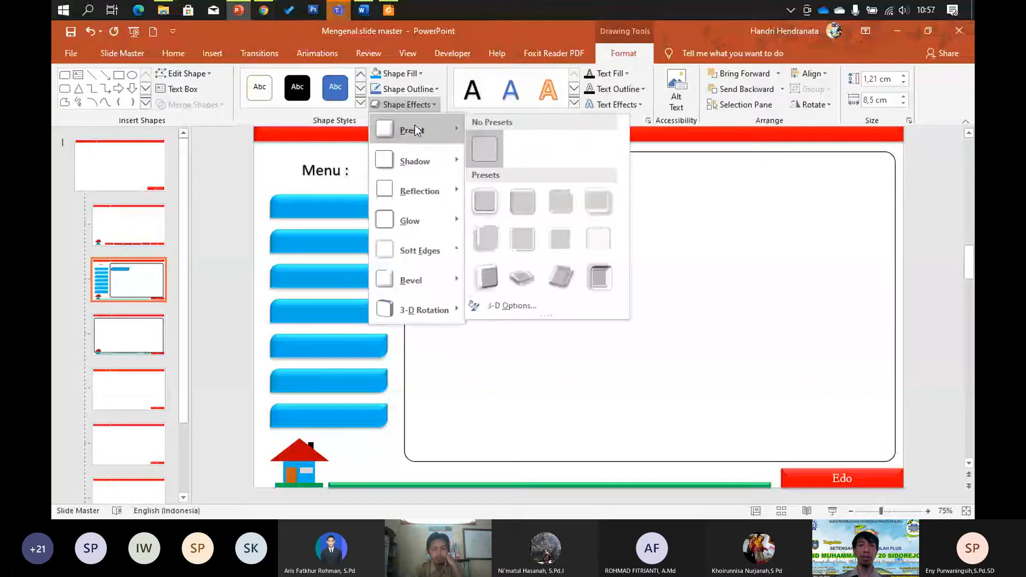
left_click(524, 198)
left_click(504, 175)
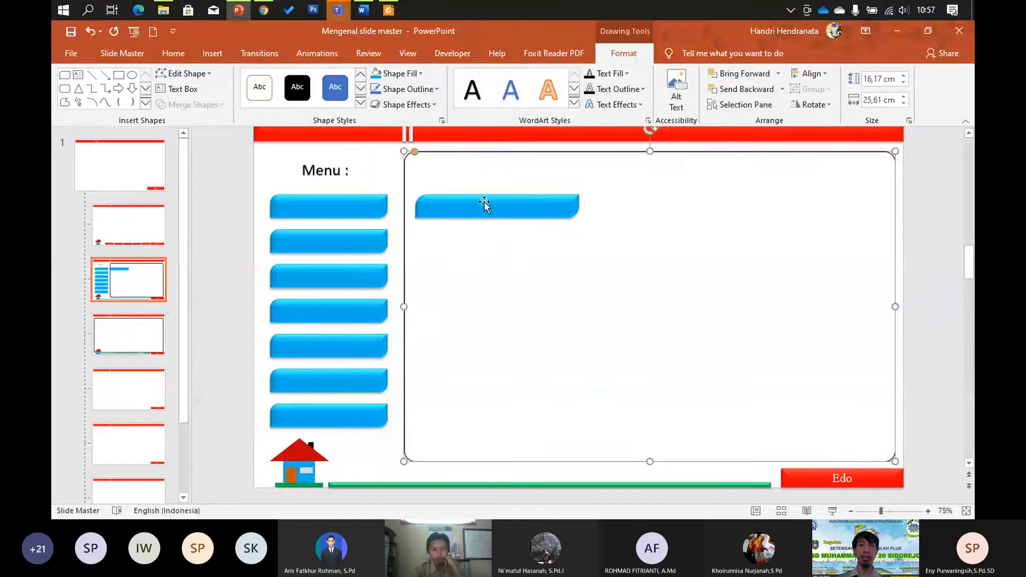
- Narrow the sample button to about 6.74 cm and delete it from the layout
left_click(487, 207)
left_click_drag(580, 207, 546, 209)
left_click_drag(481, 208, 477, 208)
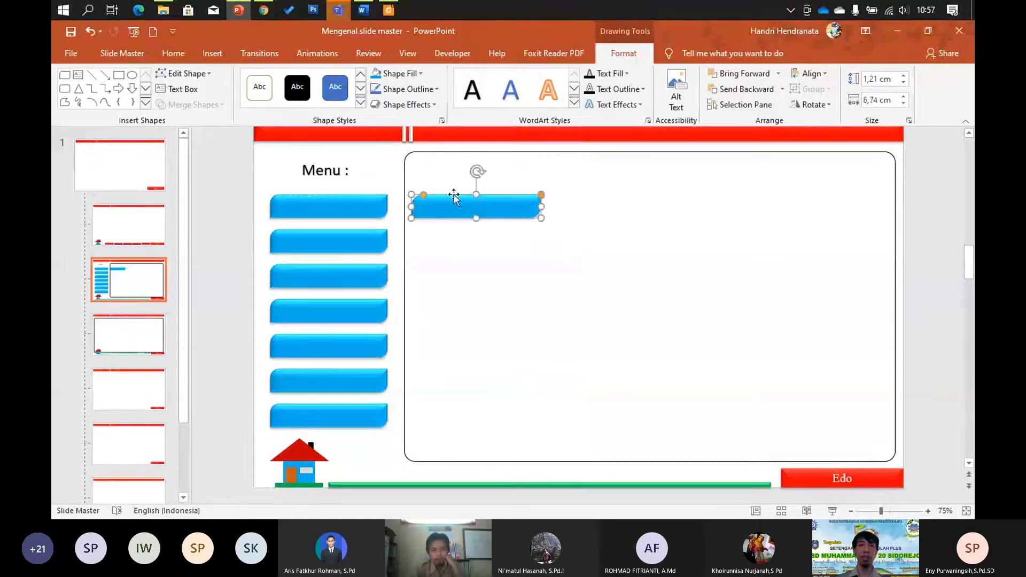
key("Delete")
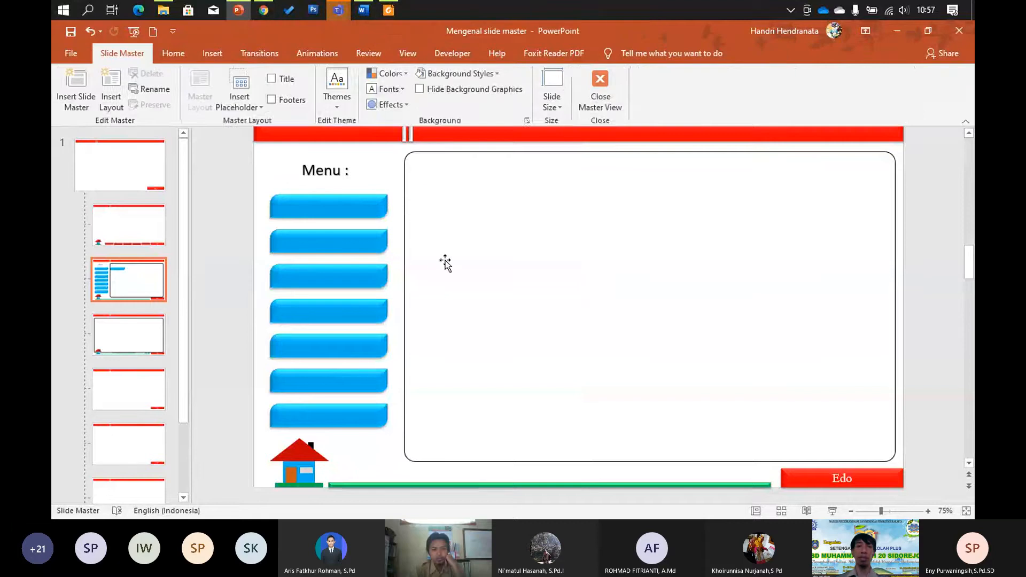
scroll(340, 250, "up", 1)
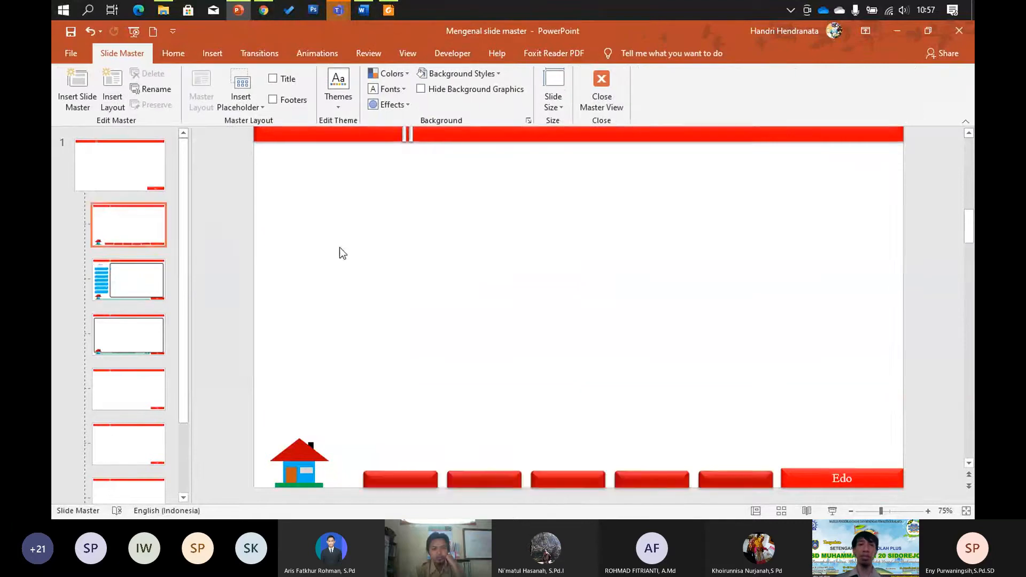
left_click(107, 278)
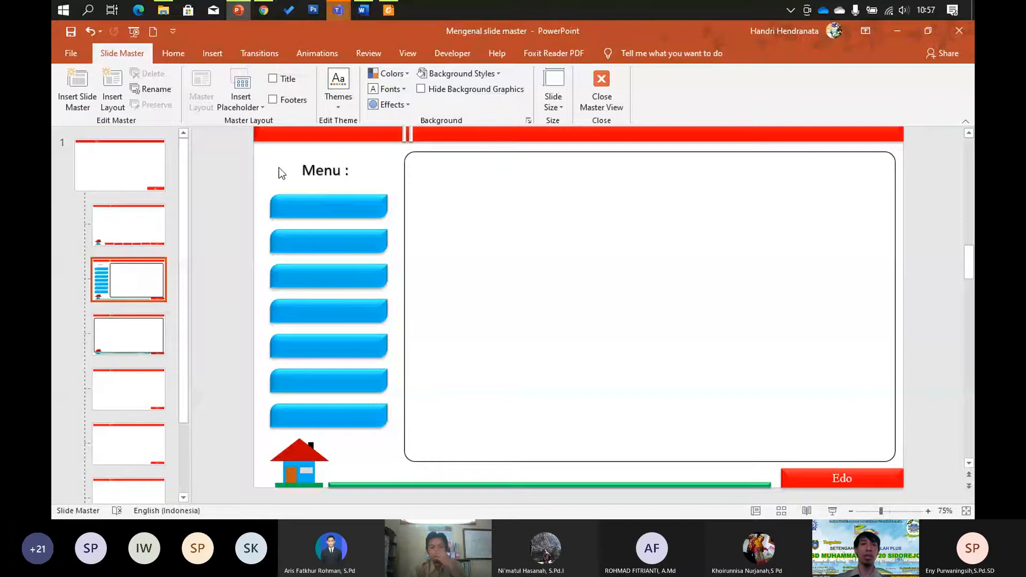
left_click(213, 54)
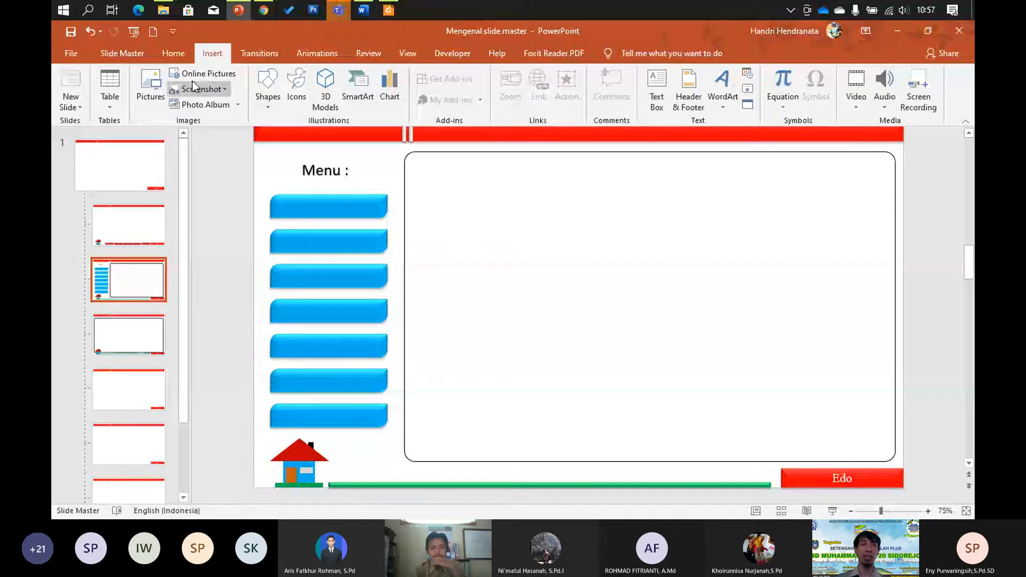
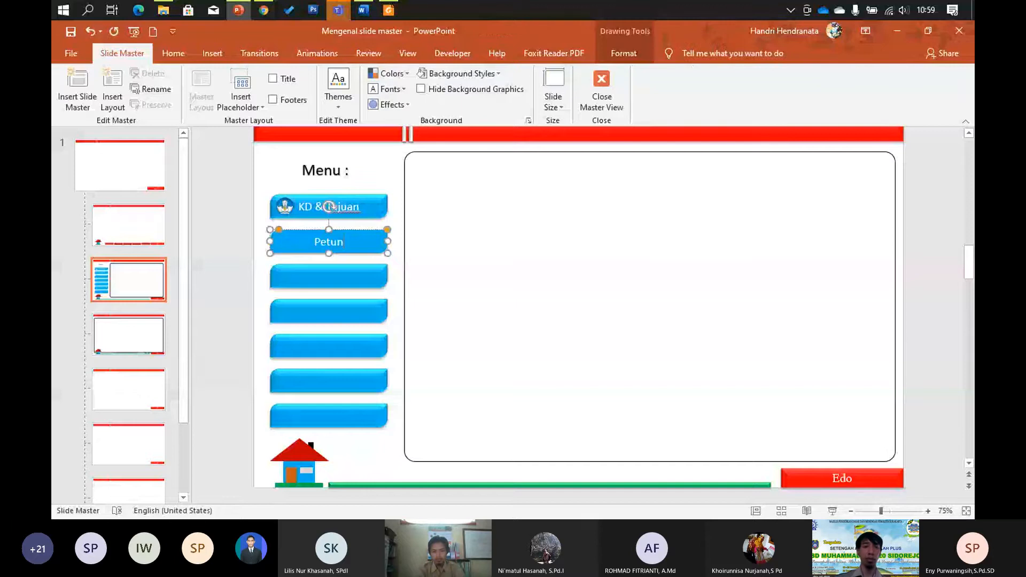
- Complete the second blue button's label as "Petunjuk Aplikasi" and label the third and fourth buttons "Materi" and "Latihan soal"
type("juk Aplikasi")
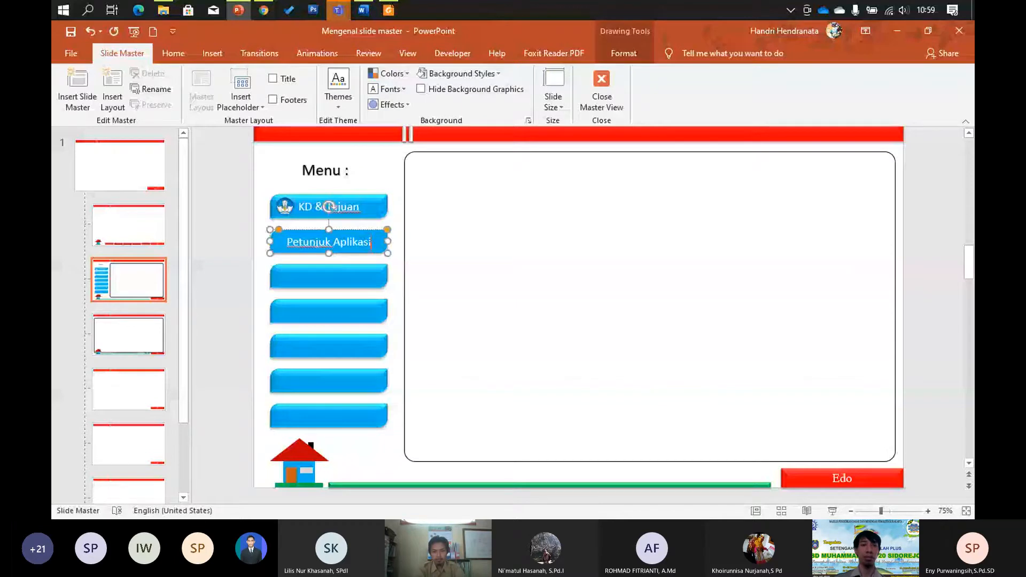
left_click(343, 278)
type("Mat")
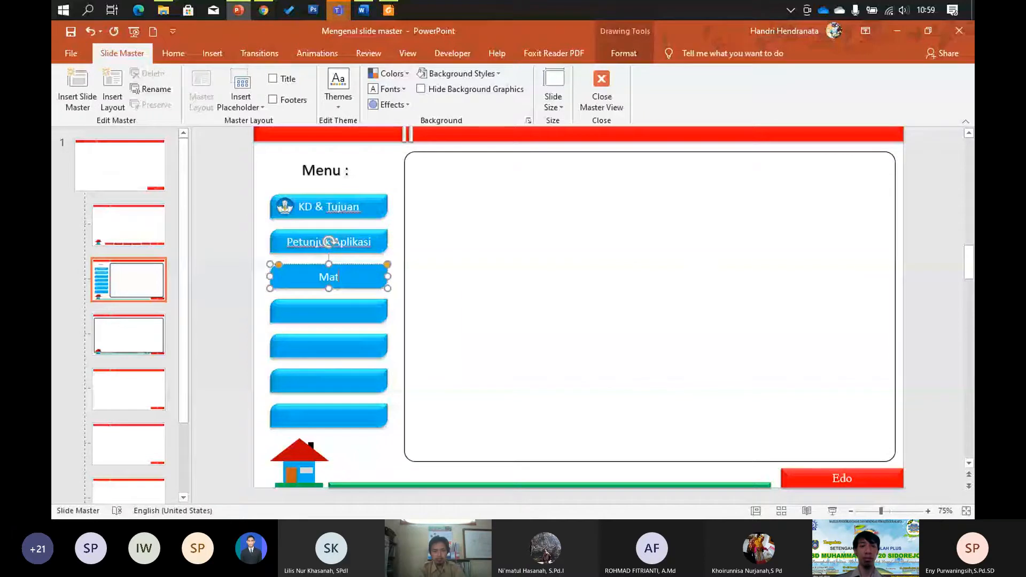
type("eri")
left_click(374, 317)
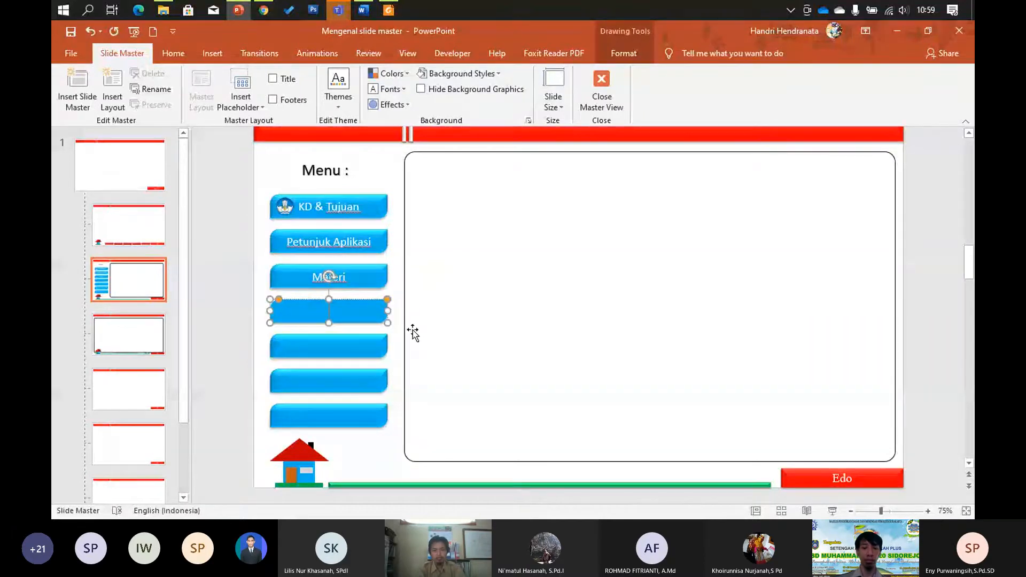
type("Latihan soa")
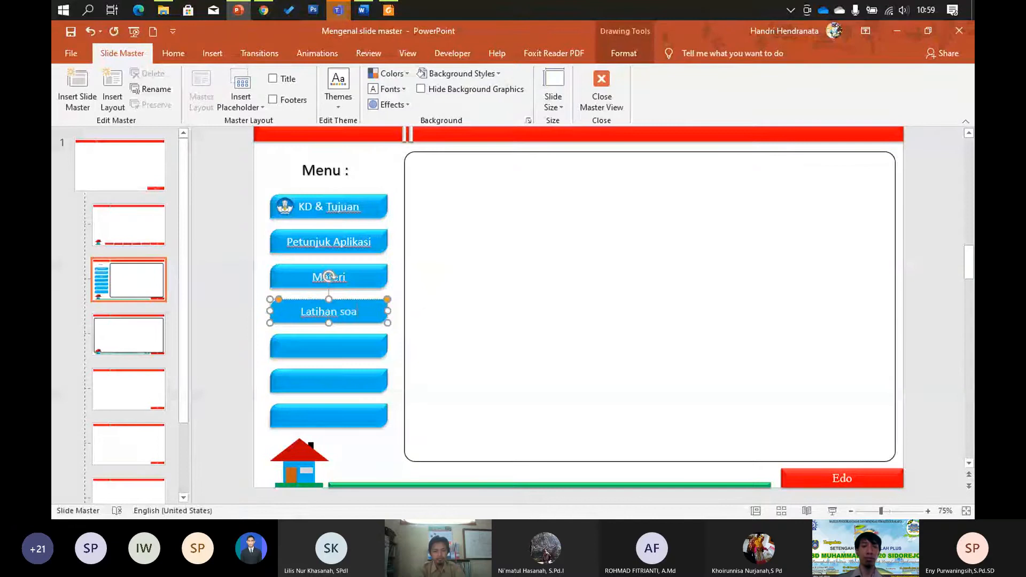
type("l")
- Label the last three blue menu buttons "Ujian", "Profil" and "Daftar Pustaka"
left_click(334, 350)
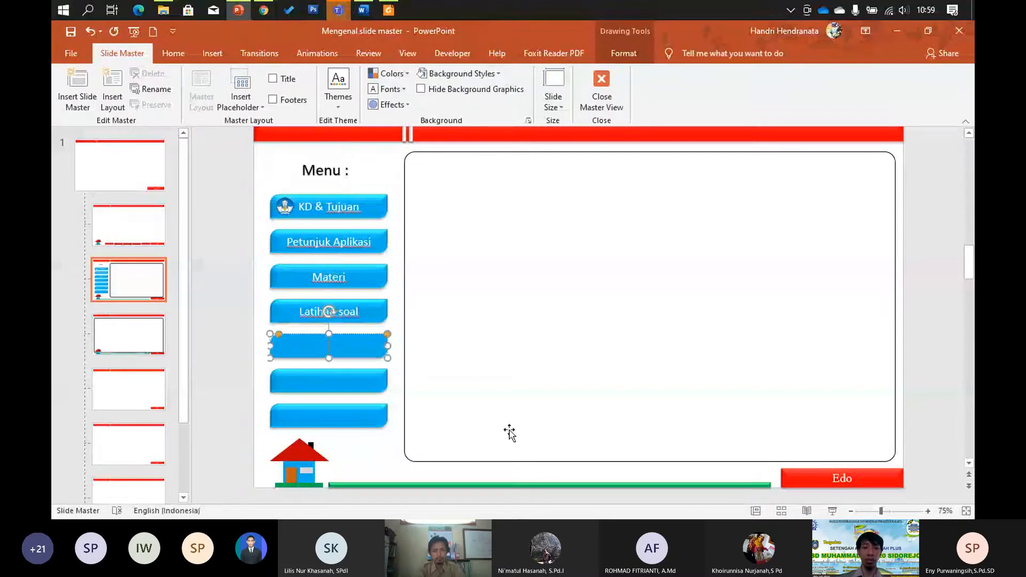
type("Ujian")
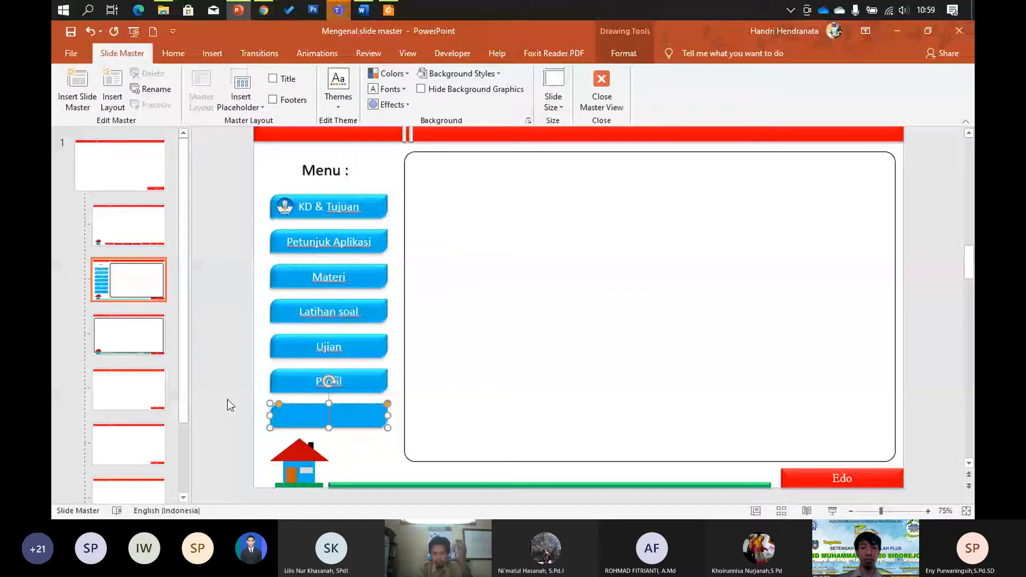
type("Daftar Pustaka")
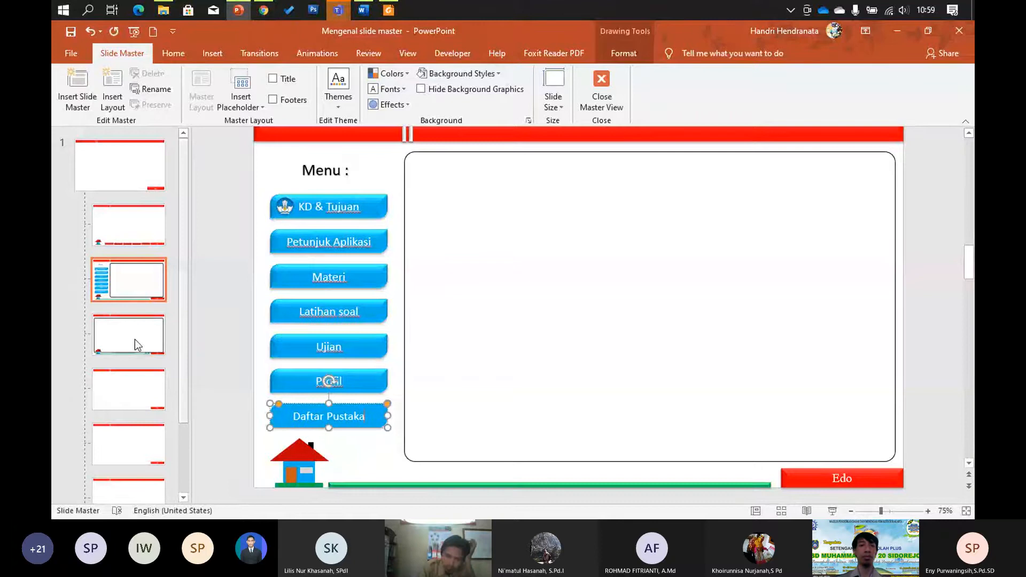
left_click(240, 307)
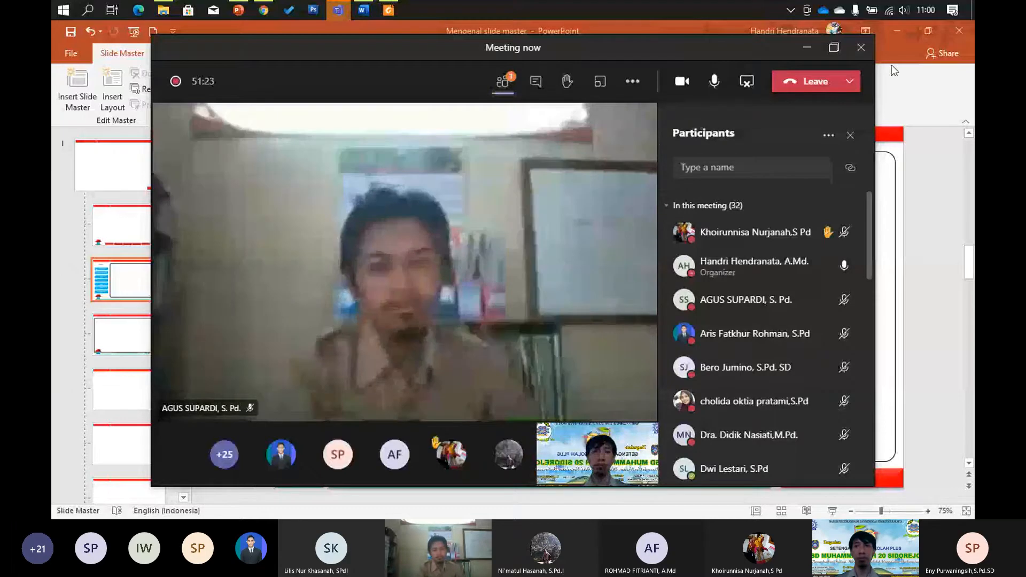
- On the layout with the row of red buttons, label the first two buttons "Ovipar" and "Vivipar"
left_click(909, 161)
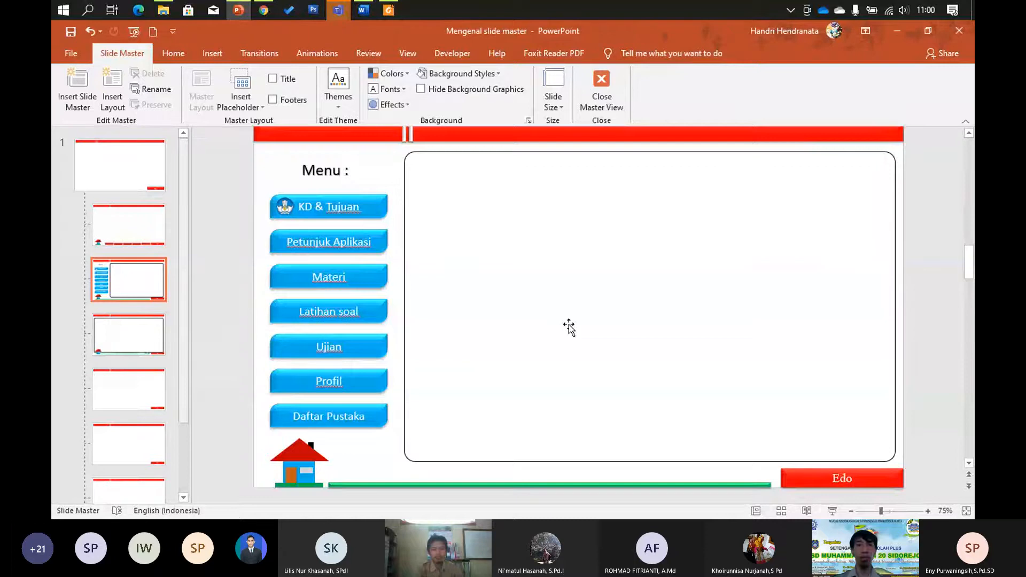
scroll(569, 327, "up", 1)
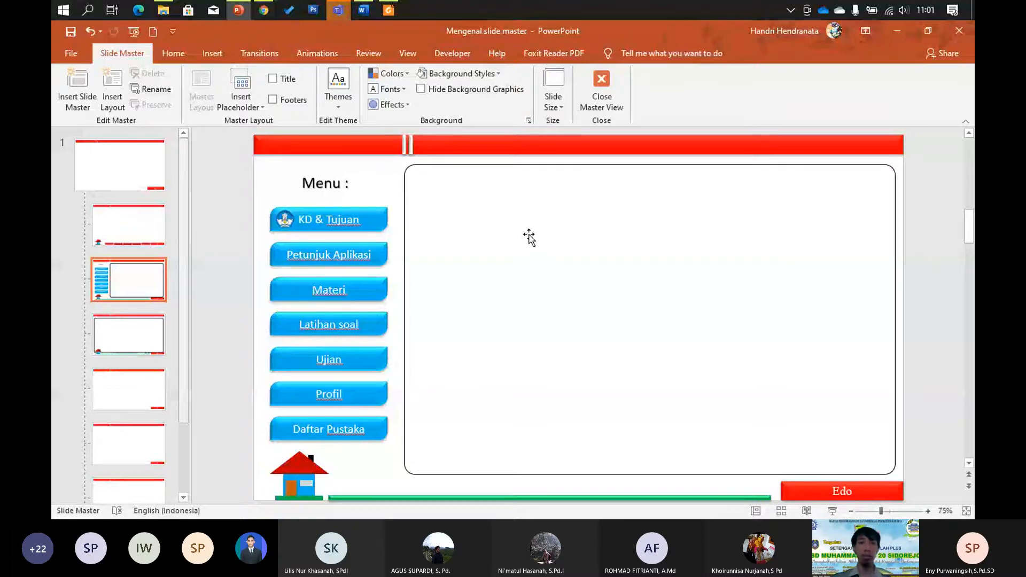
left_click(144, 225)
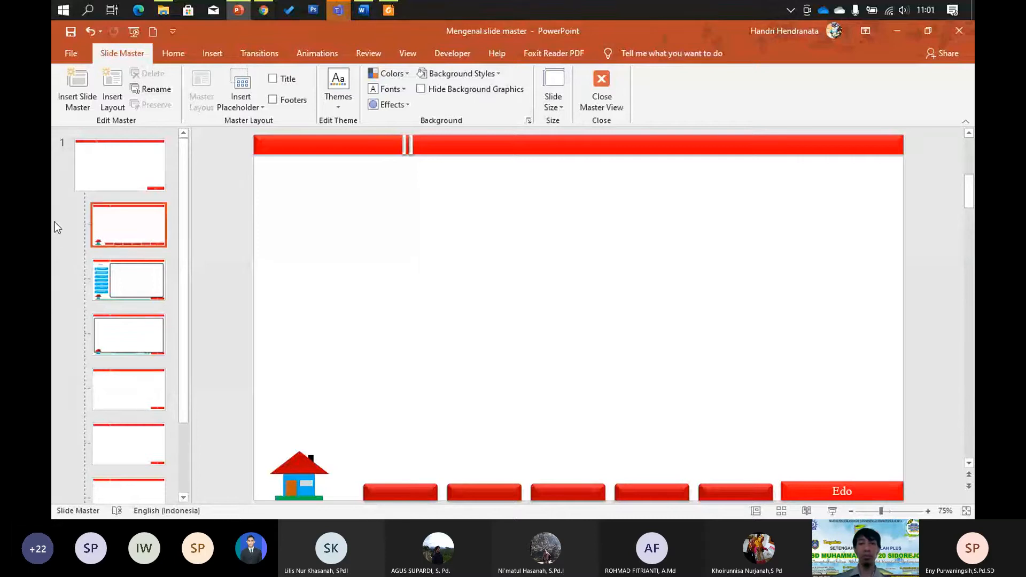
left_click(399, 494)
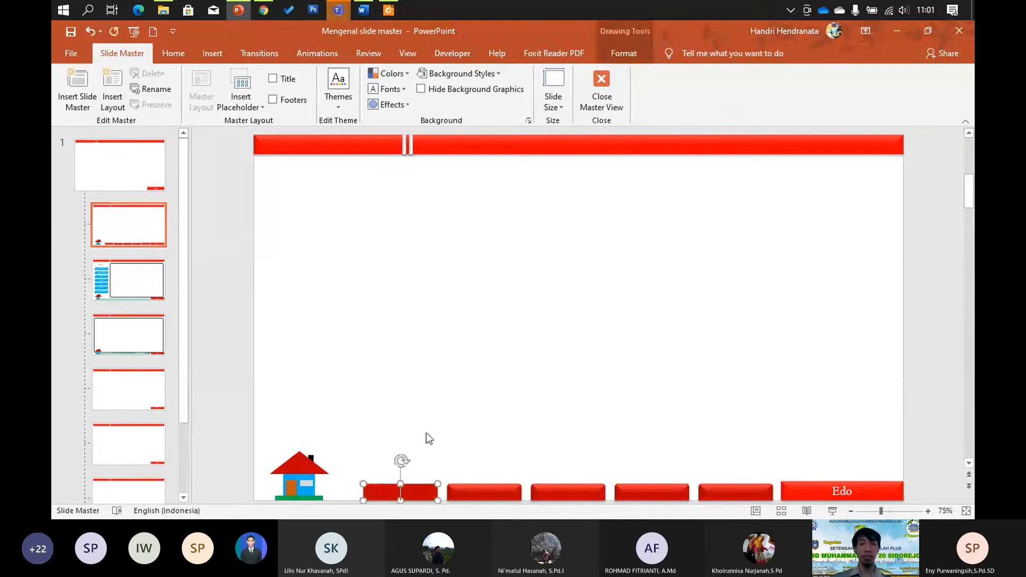
left_click(426, 434)
left_click(400, 493)
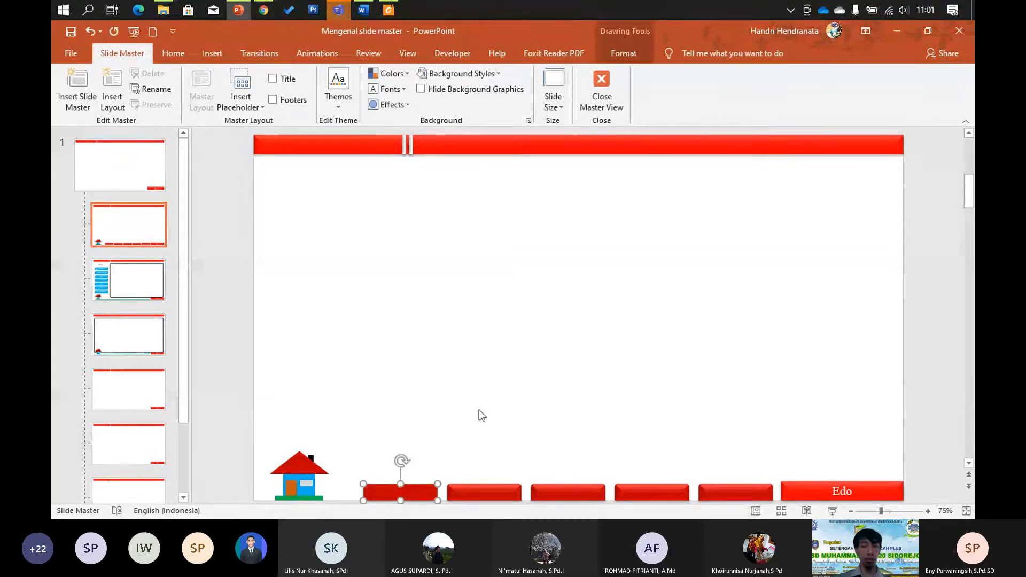
type("Ovipar")
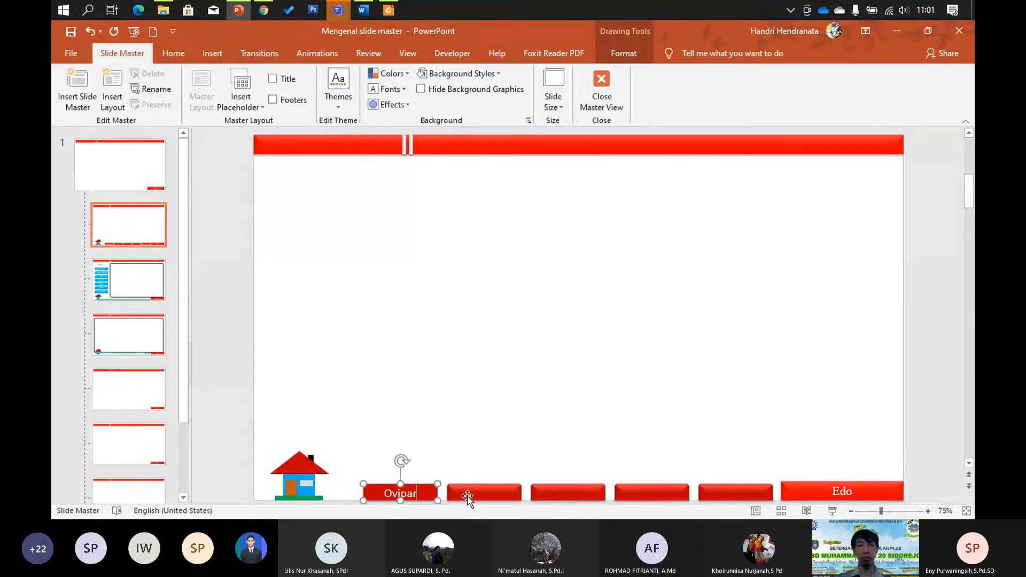
left_click(468, 491)
type("Vivipar")
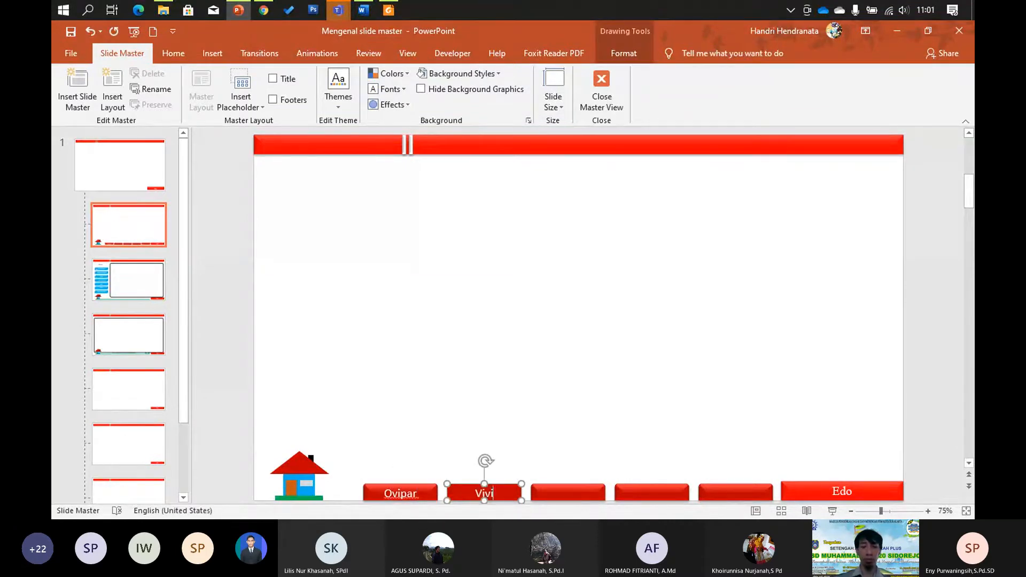
- Label the third red button "Ovovivipar" and the fourth red button "Fragmentasi"
left_click(572, 491)
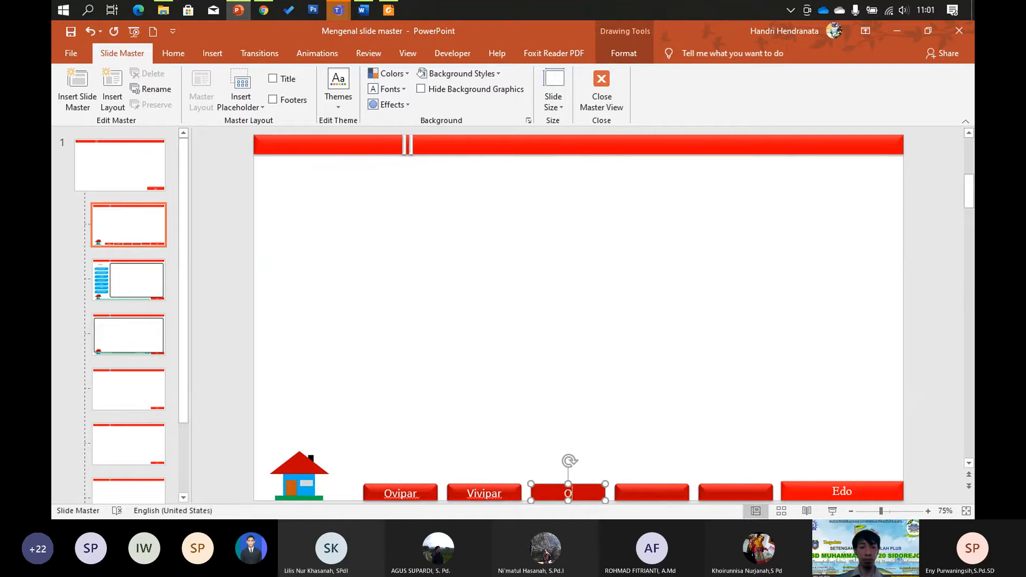
type("Ovo")
type("vipar")
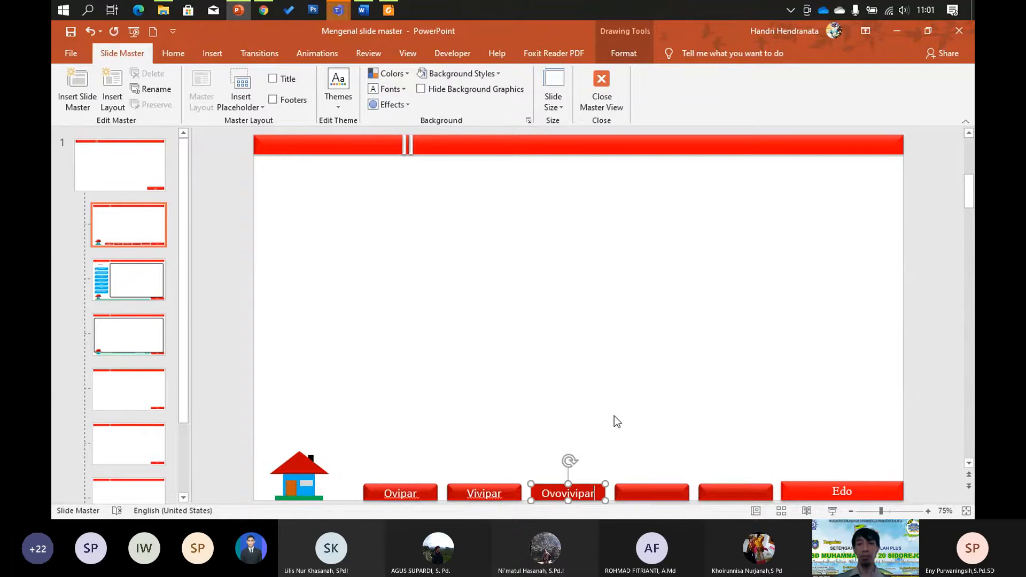
left_click(646, 489)
left_click(657, 408)
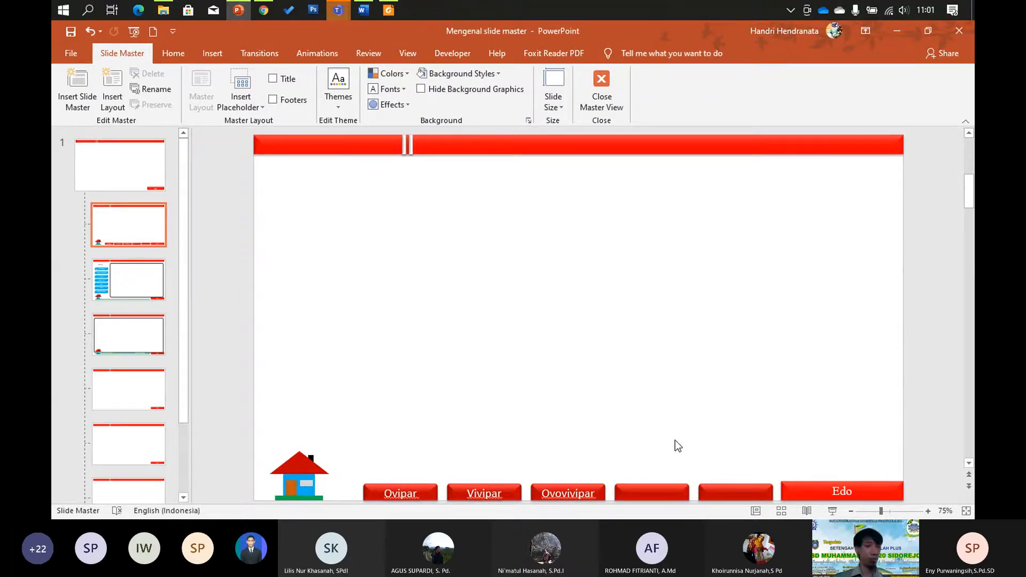
left_click(653, 488)
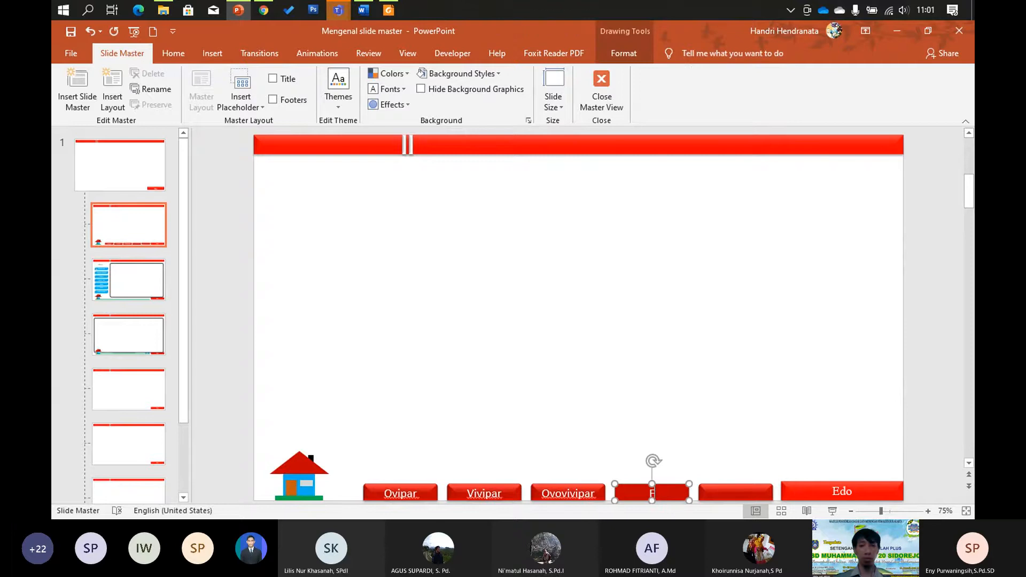
type("Fragment")
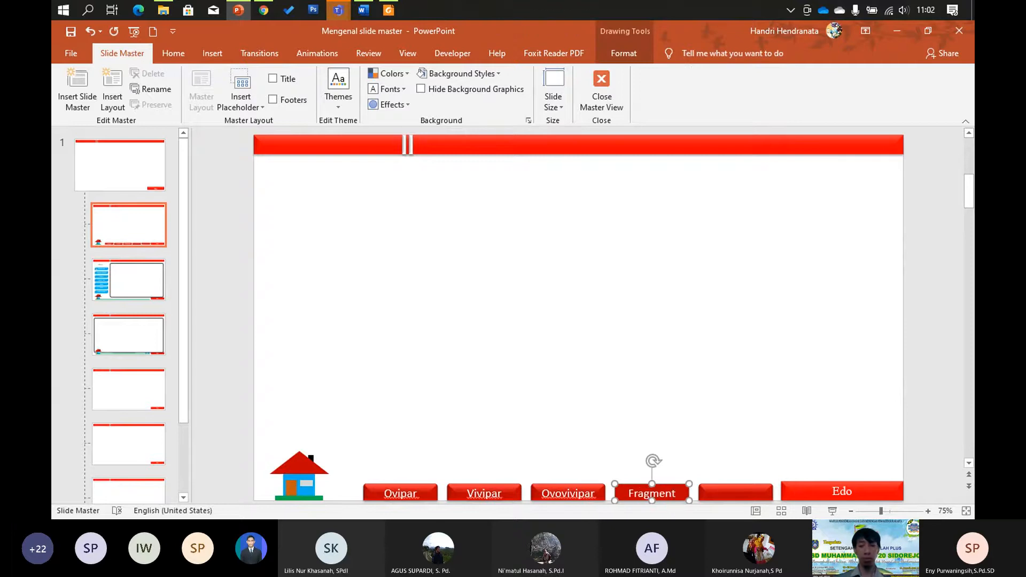
type("asi")
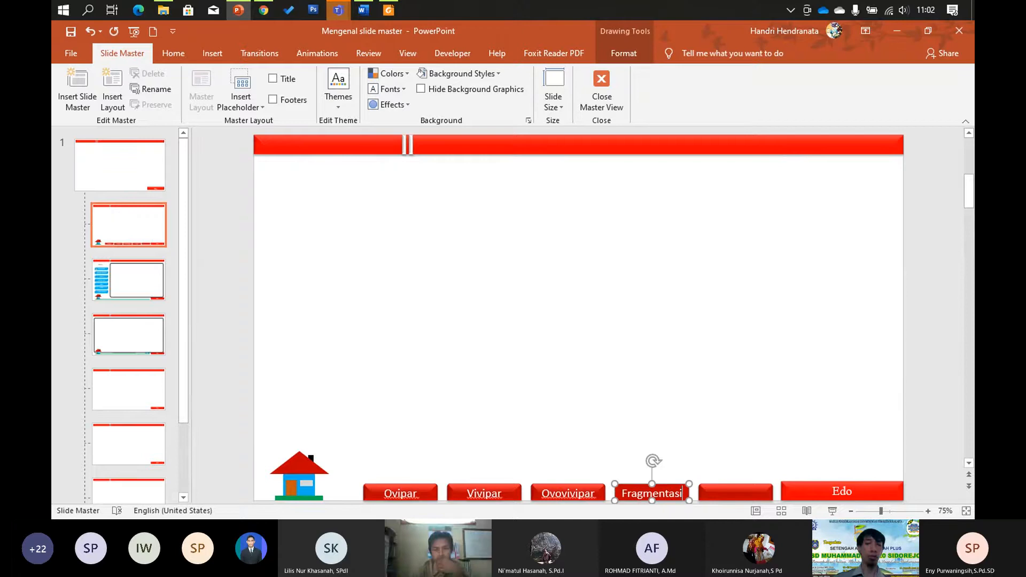
left_click(570, 428)
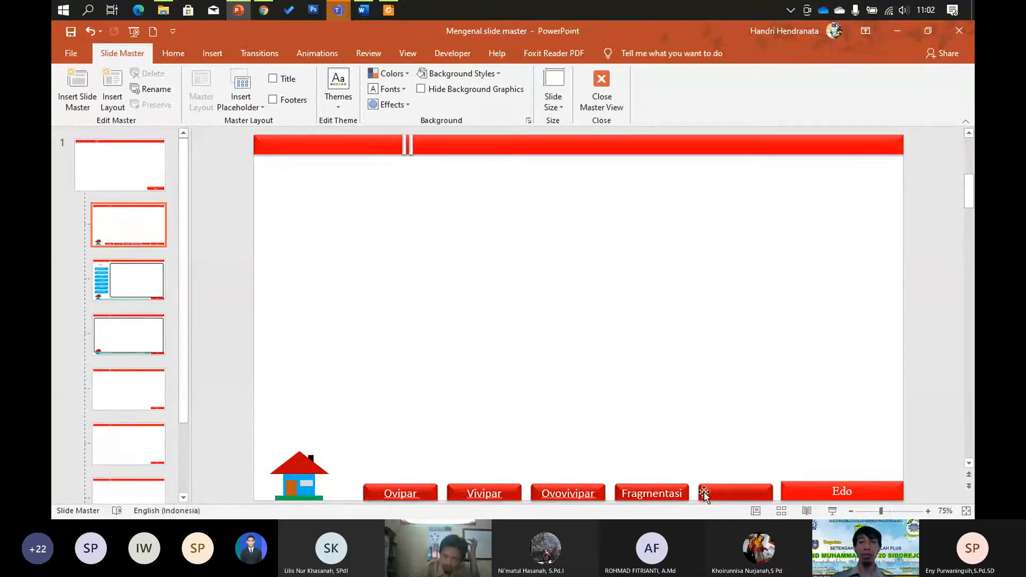
- Compare the red-button layout with the blue menu layout and examine the parent slide master above them
left_click(137, 277)
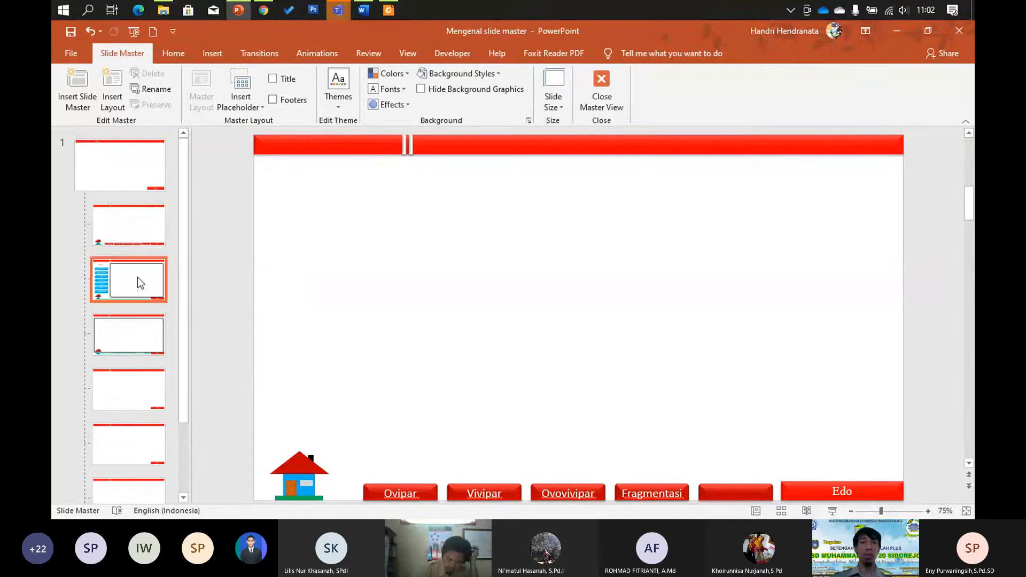
left_click(137, 240)
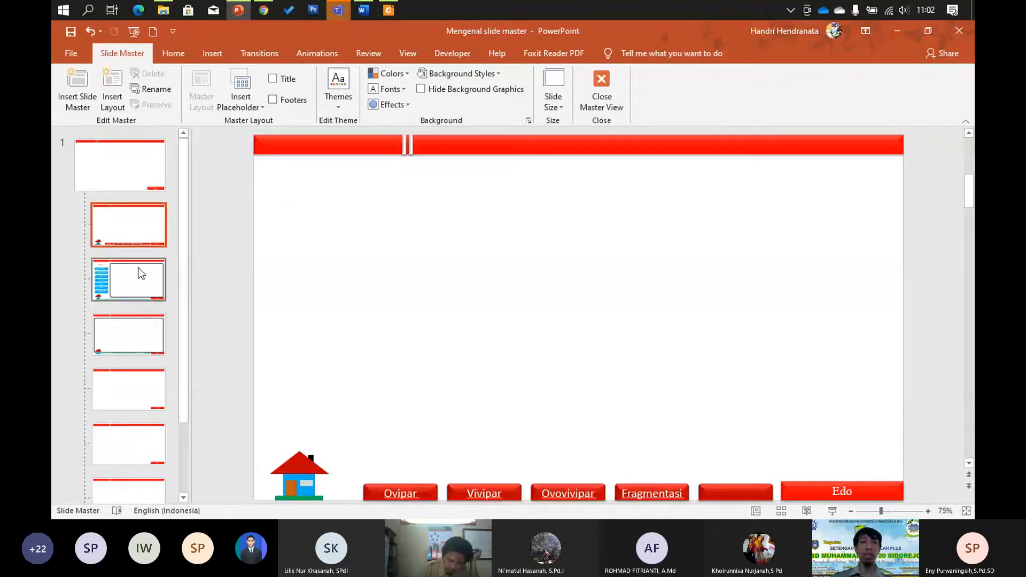
left_click(140, 273)
left_click(138, 246)
left_click(140, 294)
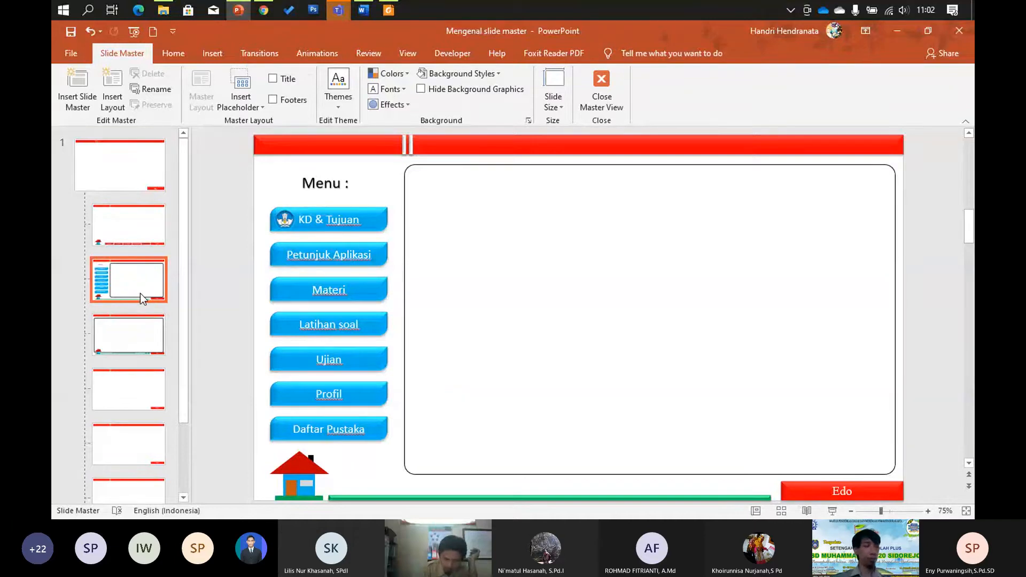
left_click(130, 239)
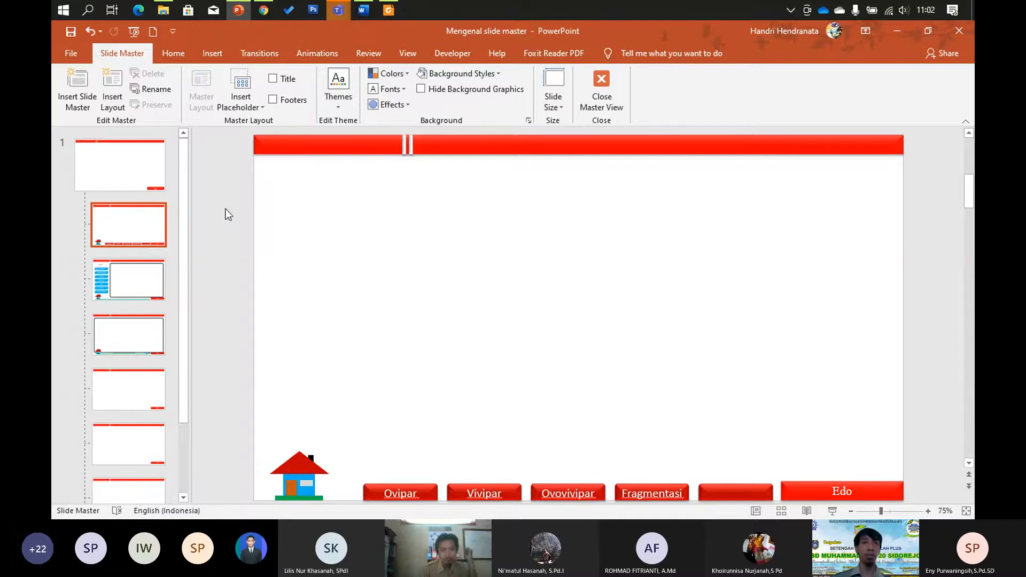
key("Up")
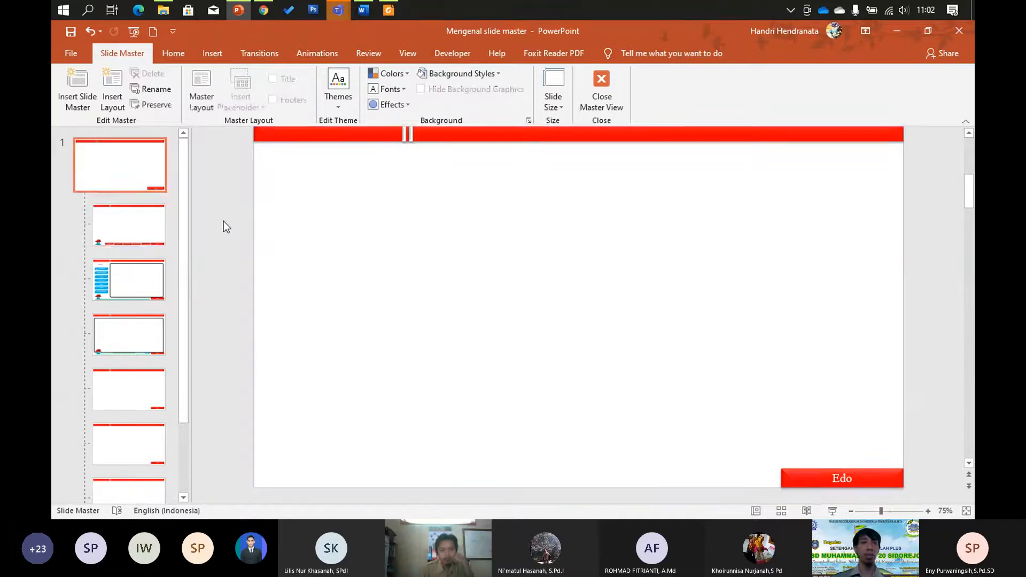
scroll(137, 274, "down", 1)
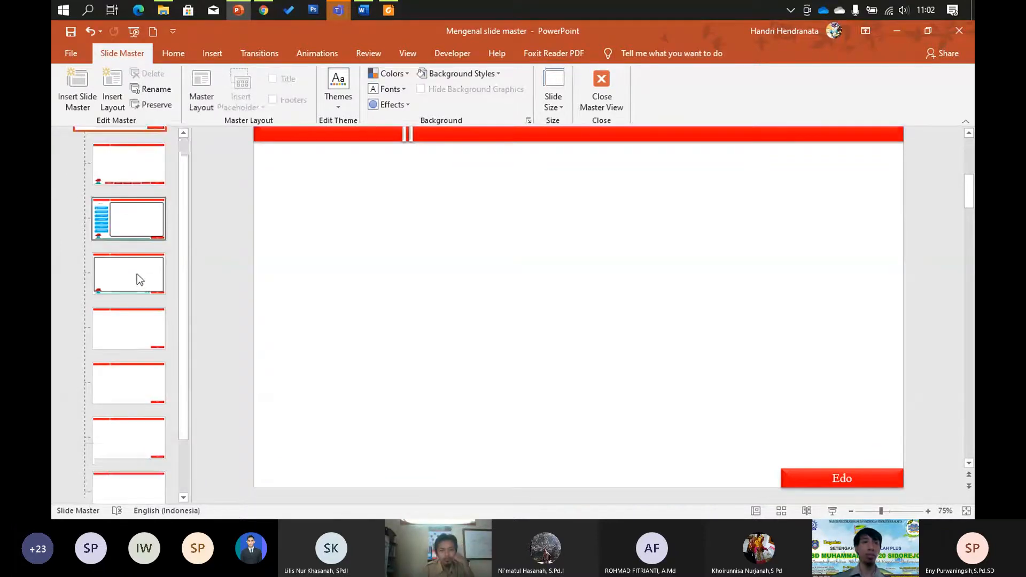
scroll(136, 274, "up", 1)
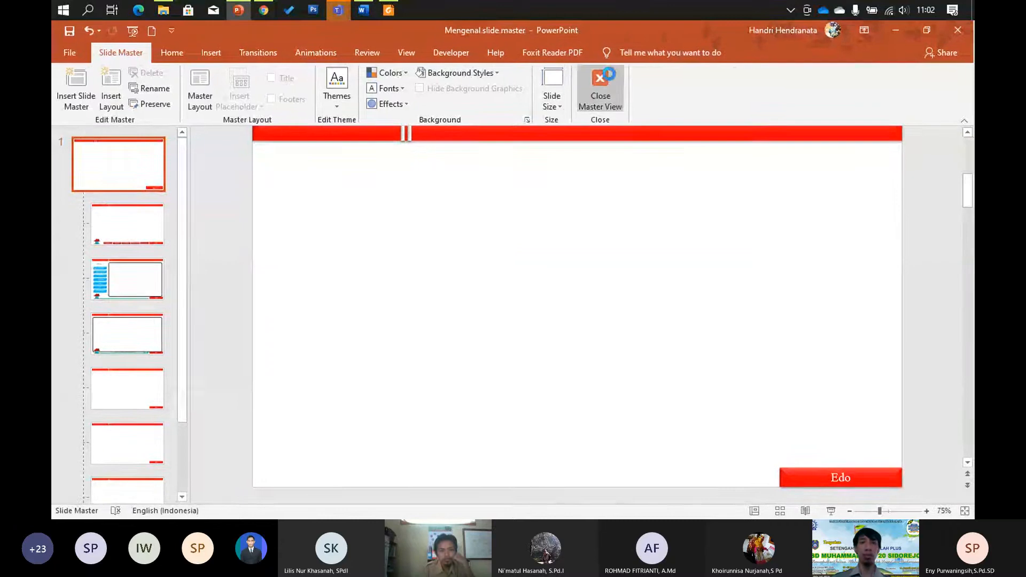
- Close the Slide Master view and check the layouts on all three slides, returning to the first slide
left_click(602, 89)
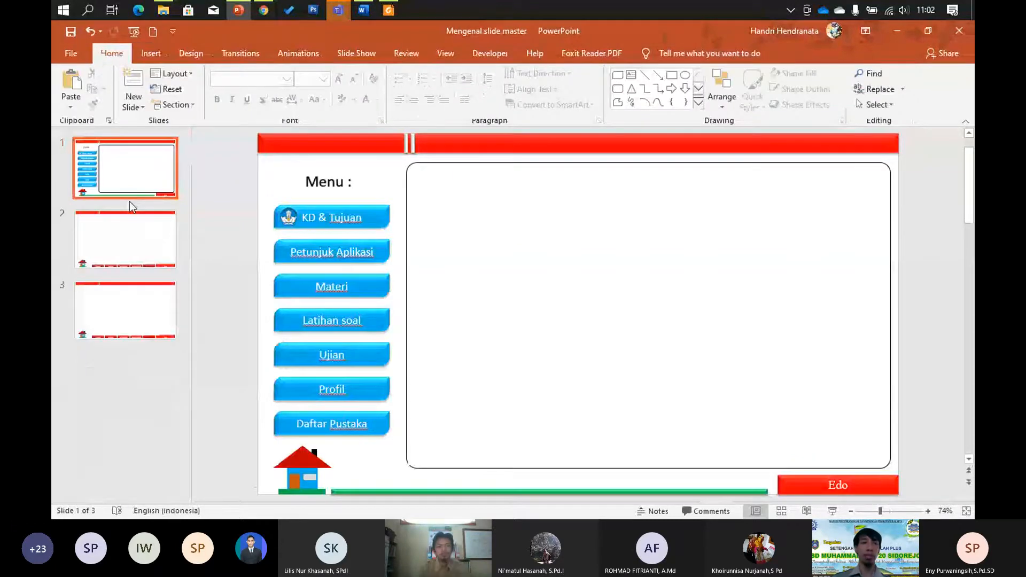
left_click(118, 307)
left_click(107, 244)
left_click(111, 186)
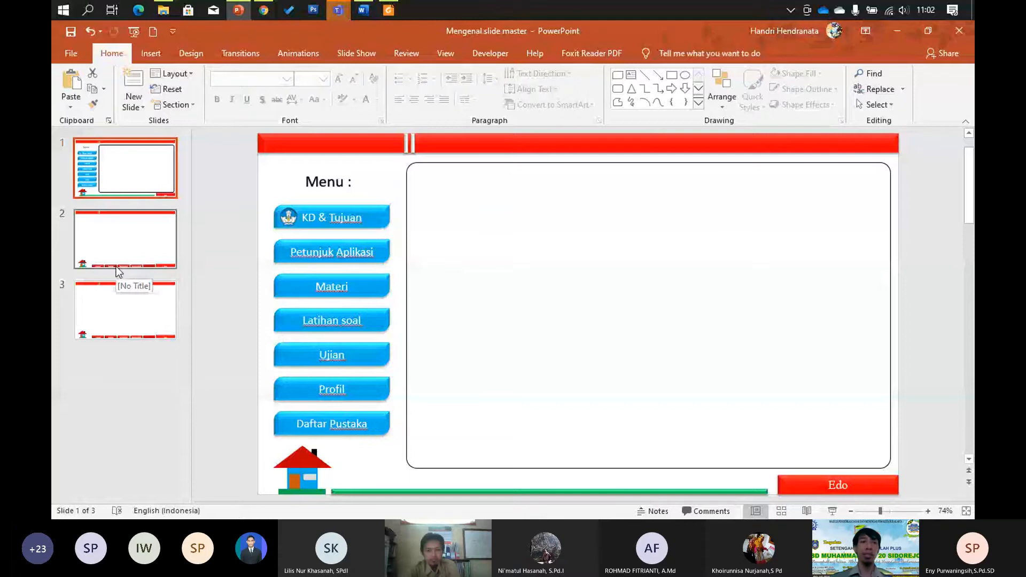
- Apply the Two Content layout to the first slide in place of the blue menu layout
right_click(111, 160)
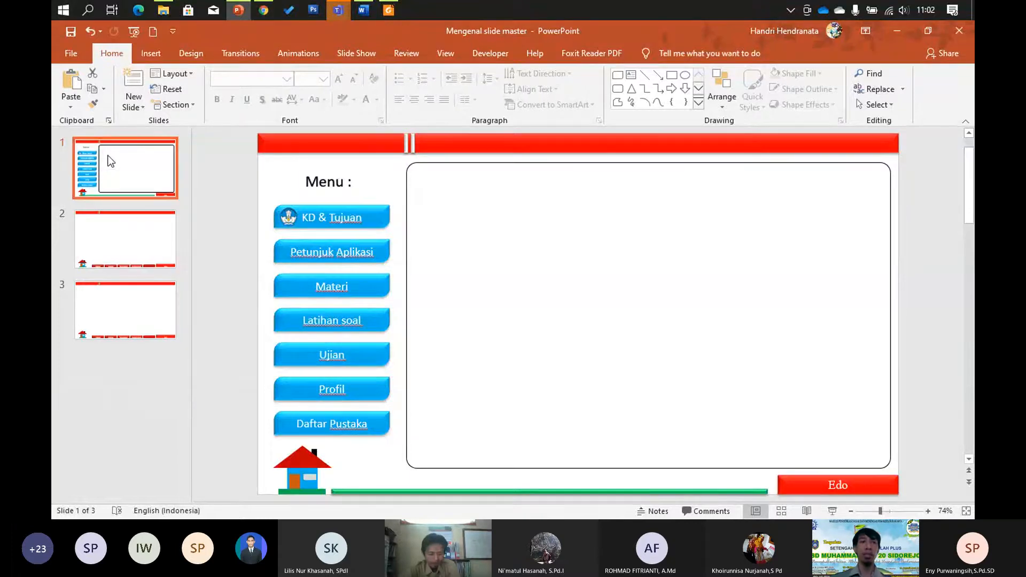
left_click(108, 156)
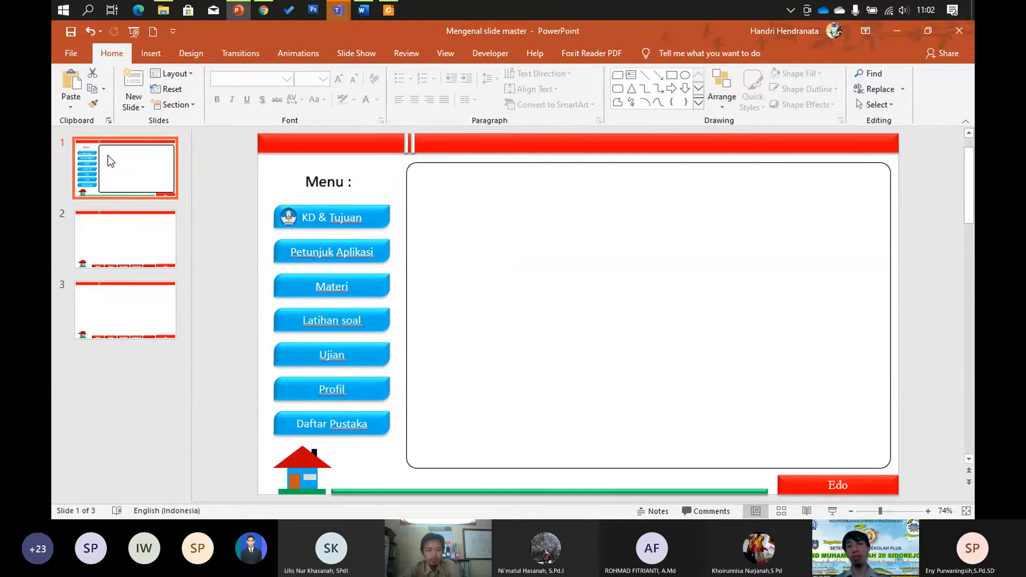
right_click(108, 155)
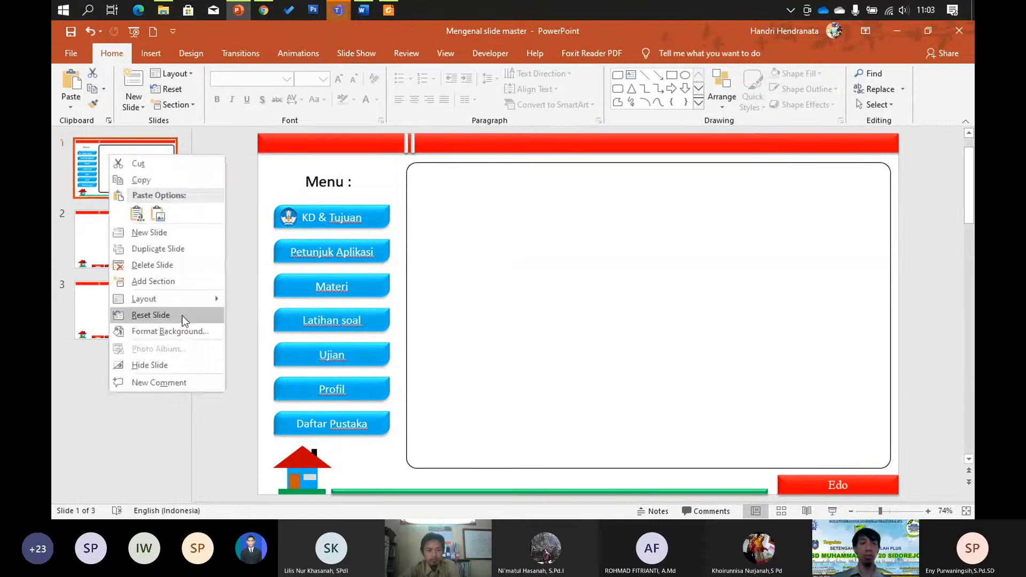
mouse_move(188, 305)
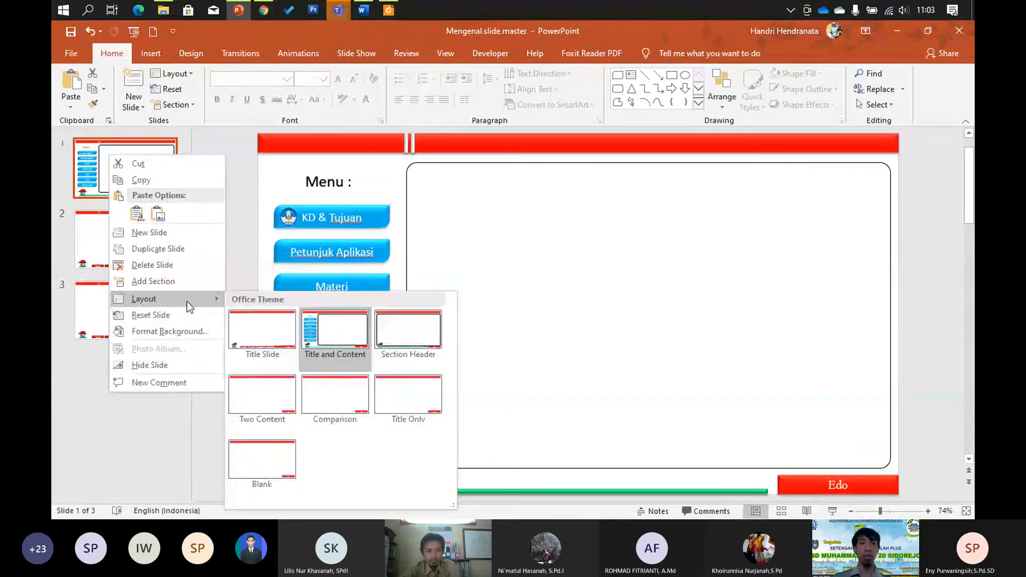
left_click(275, 397)
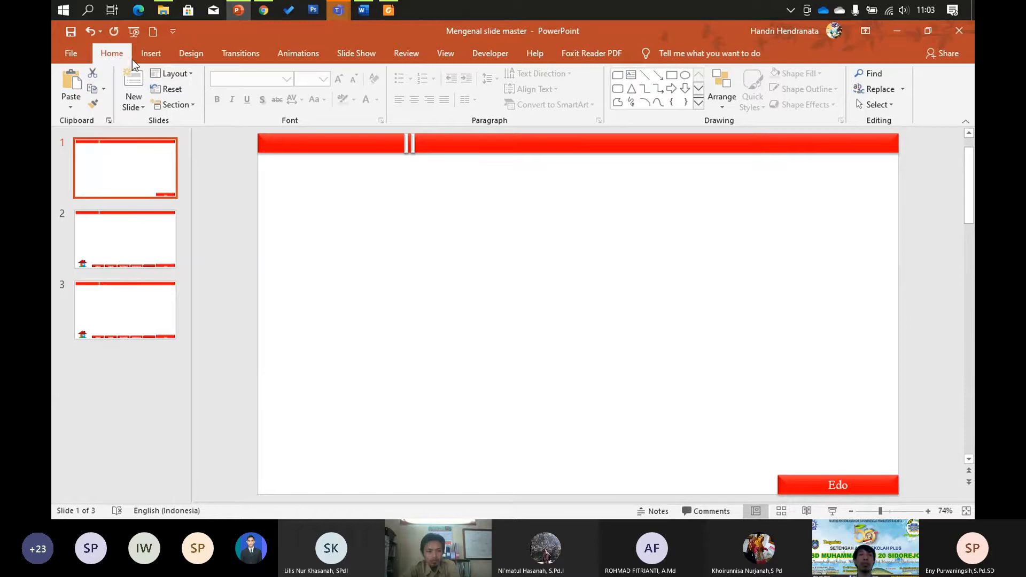
- Insert plain black WordArt reading "Perkembangbiakan Hewan" on the first slide
left_click(151, 53)
left_click(722, 88)
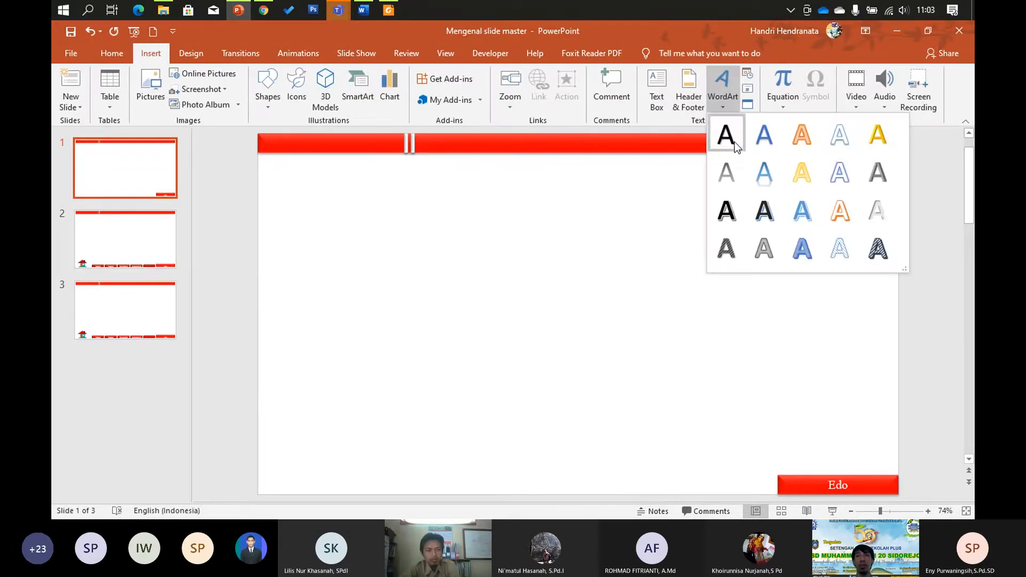
left_click(736, 143)
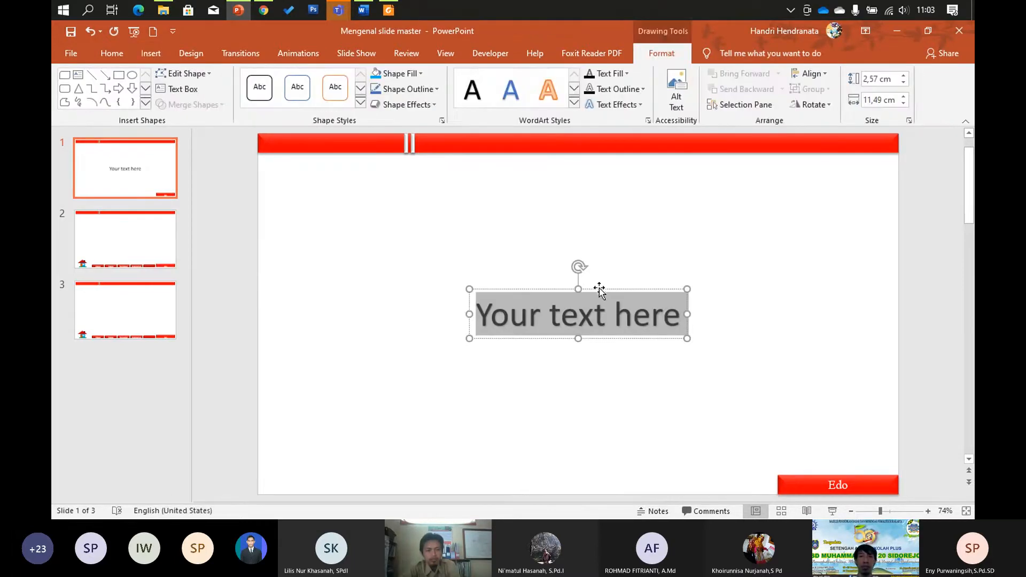
mouse_move(601, 289)
left_mouse_down()
mouse_move(441, 215)
mouse_move(515, 250)
left_mouse_up()
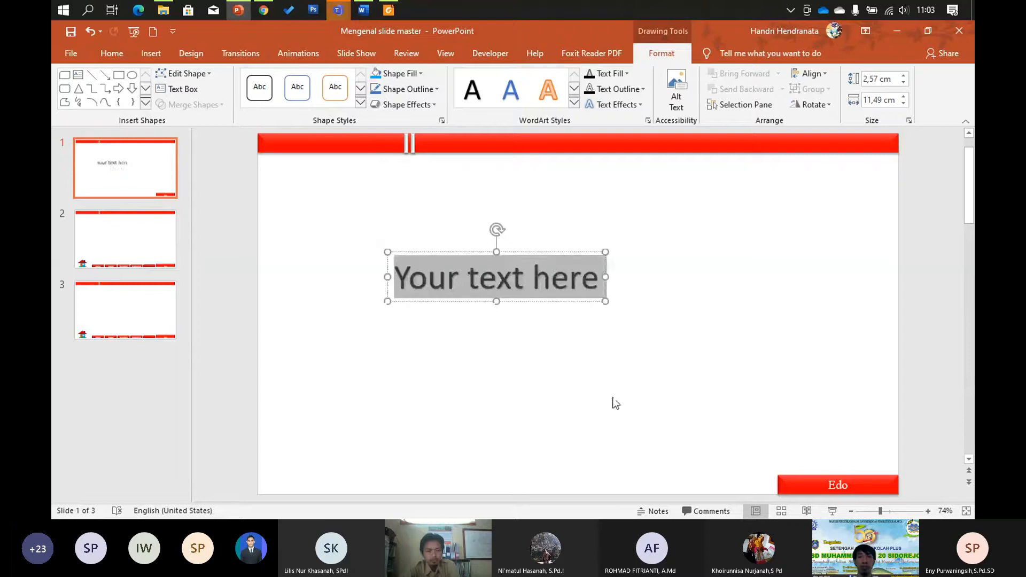
type("Perk")
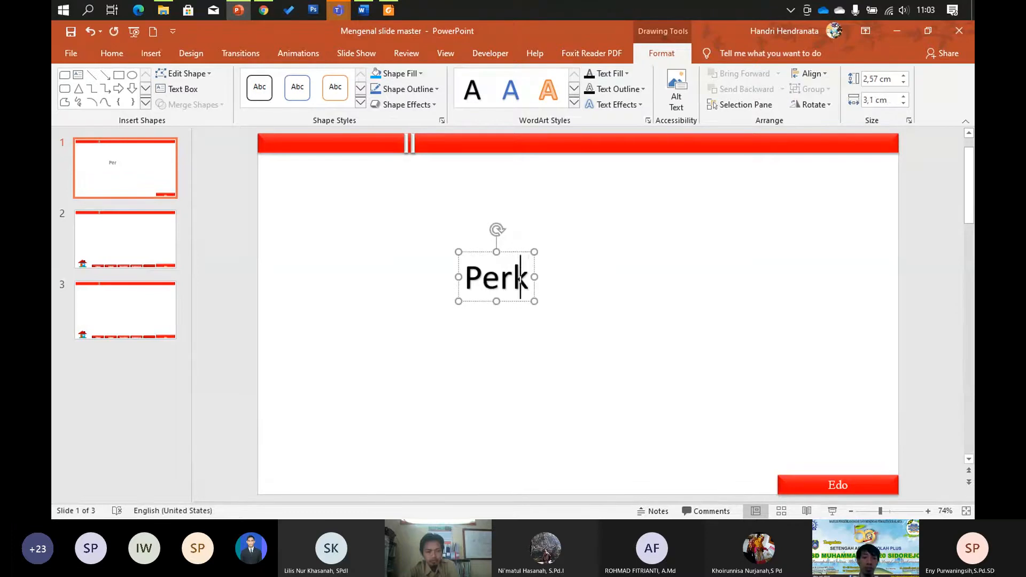
type("embangb")
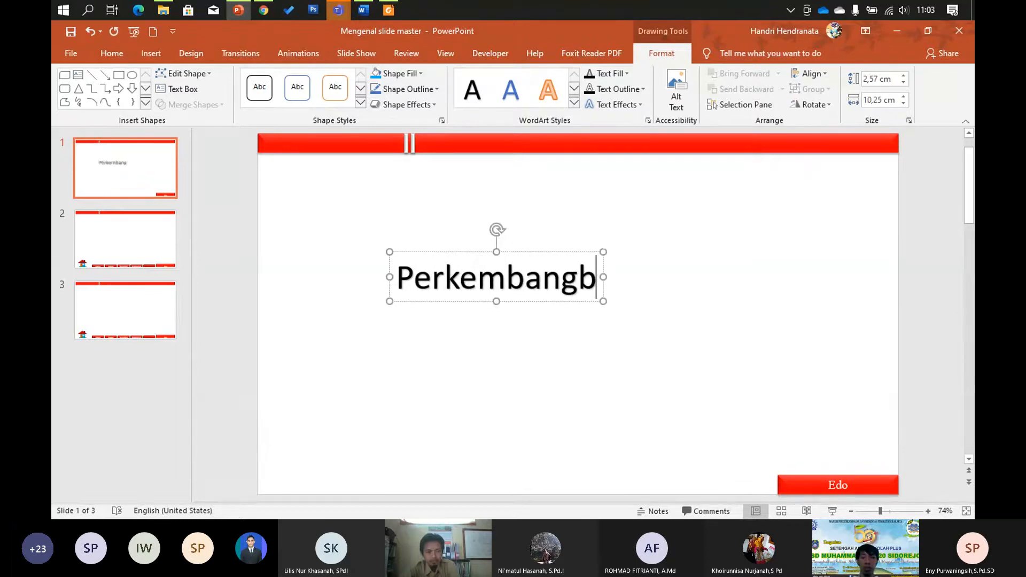
type("iakan Hewa")
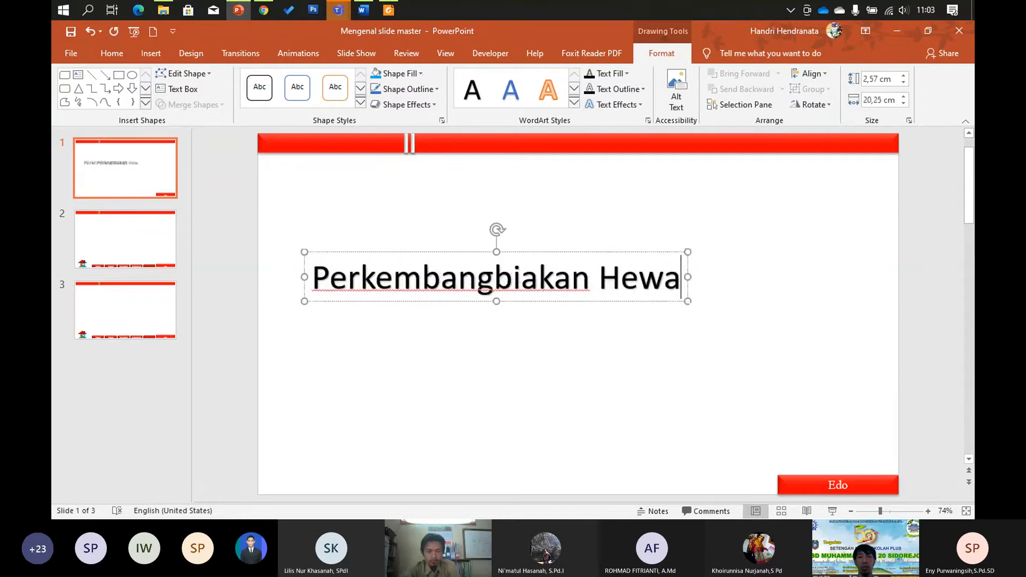
type("n")
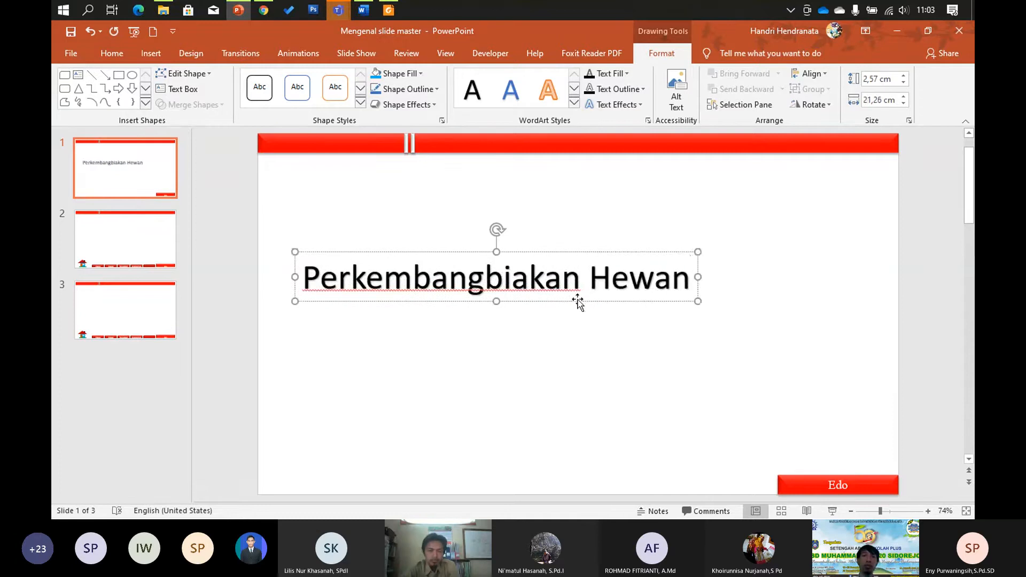
- Move the "Perkembangbiakan Hewan" WordArt to about the middle of the slide and deselect it
left_click_drag(578, 303, 679, 319)
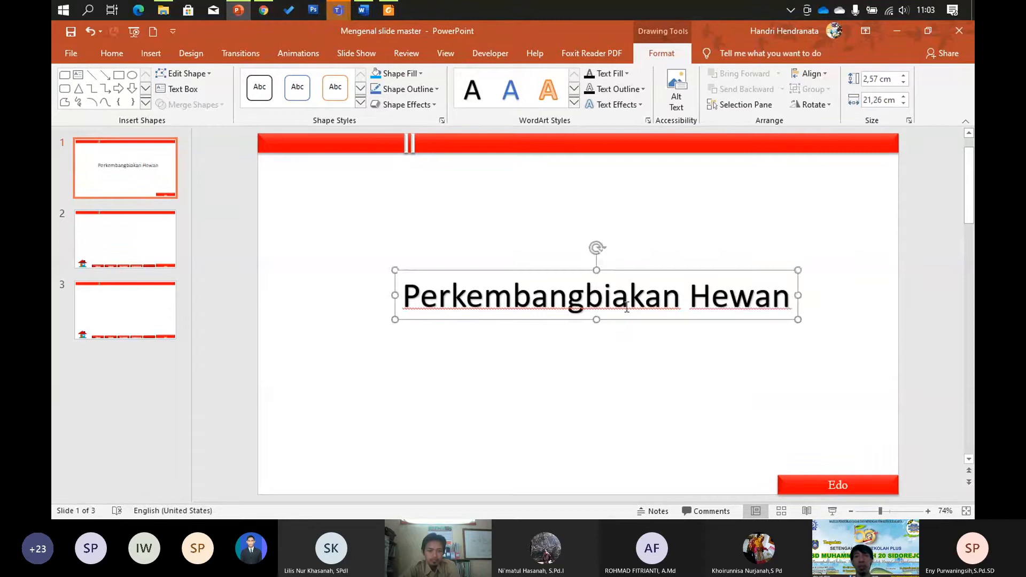
left_click_drag(523, 323, 518, 325)
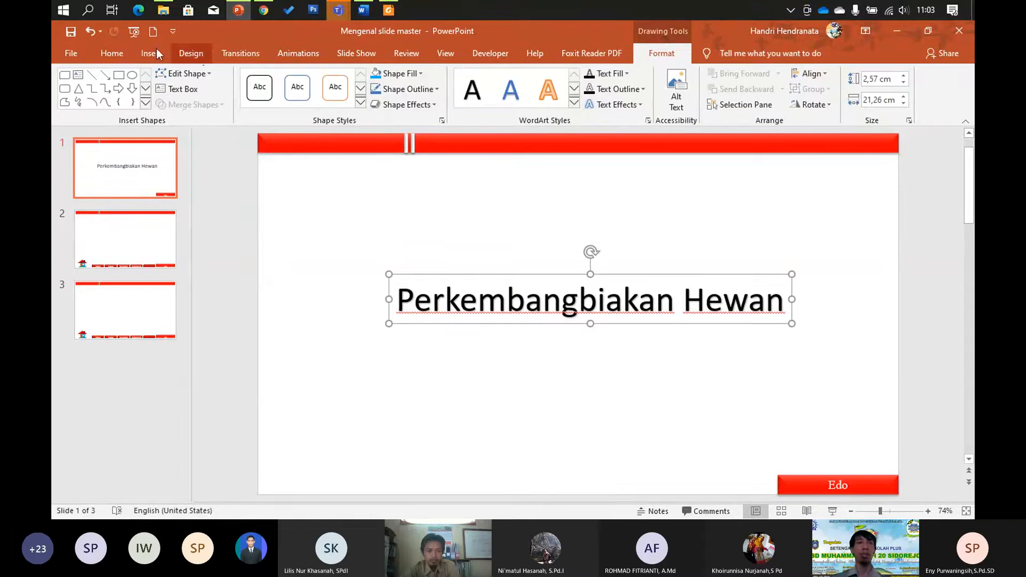
left_click(129, 48)
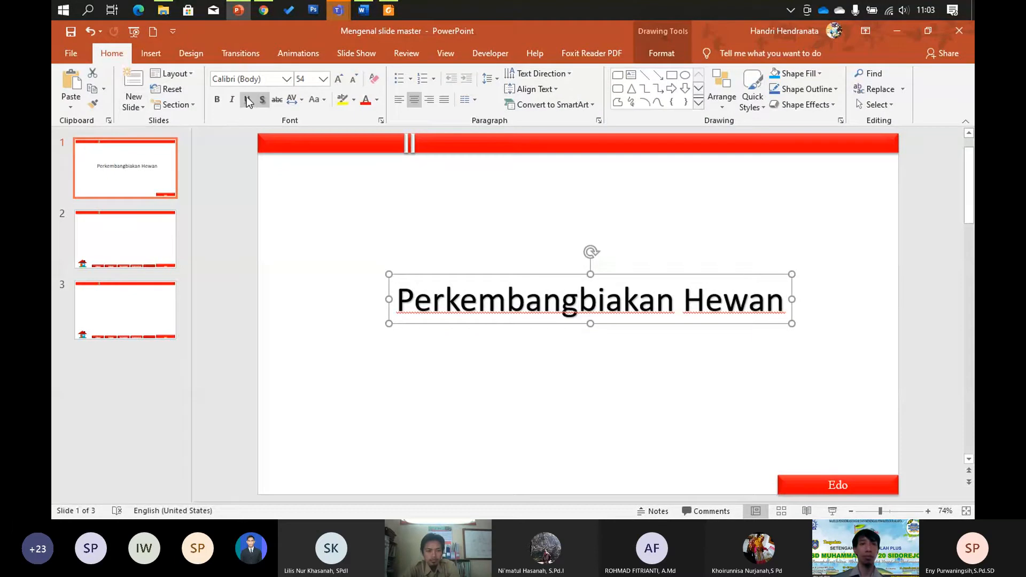
mouse_move(166, 13)
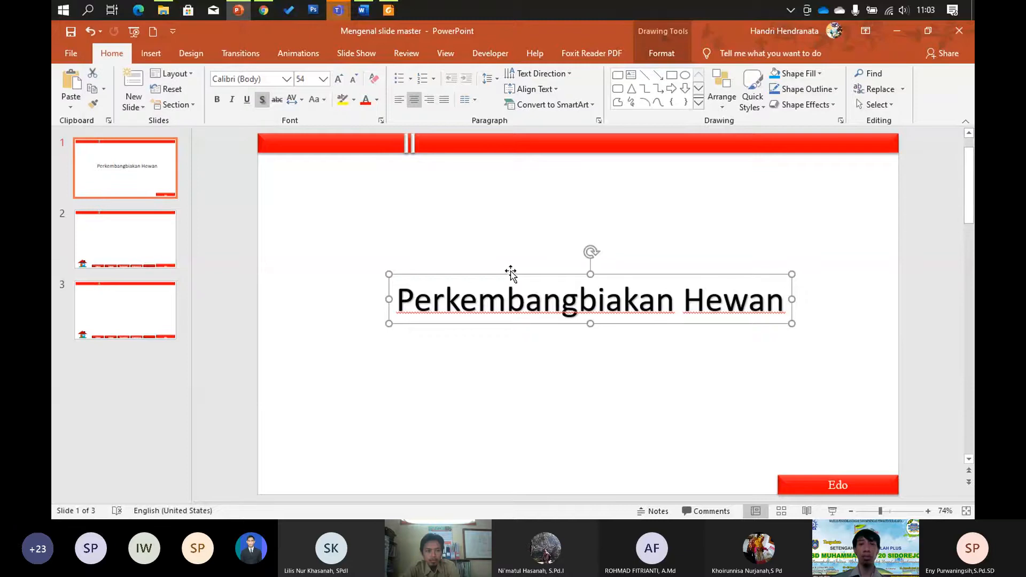
left_click(335, 188)
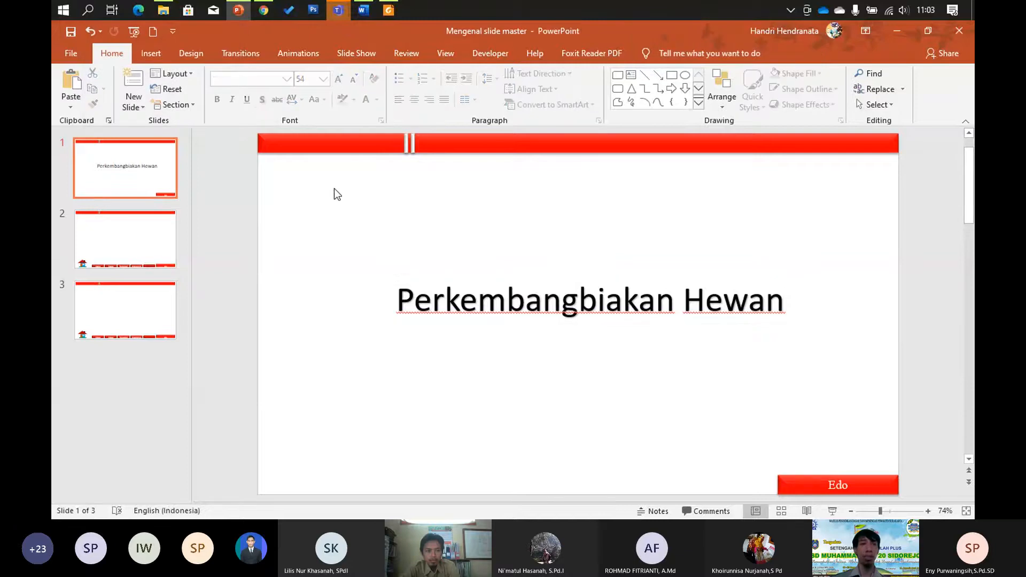
- Switch to File Explorer and look through the Documents folder and the D: and E: drives
left_click(165, 10)
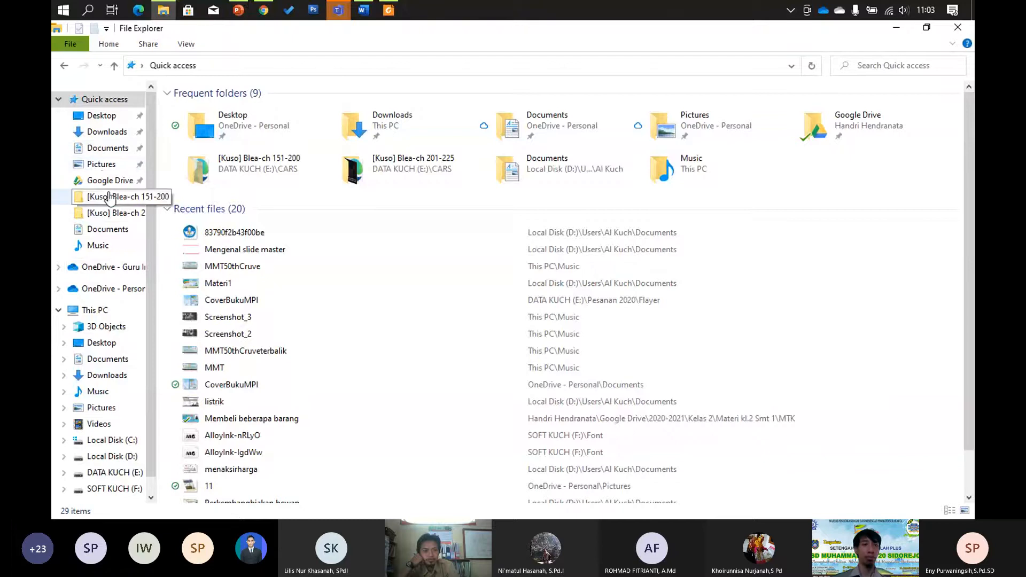
left_click(104, 229)
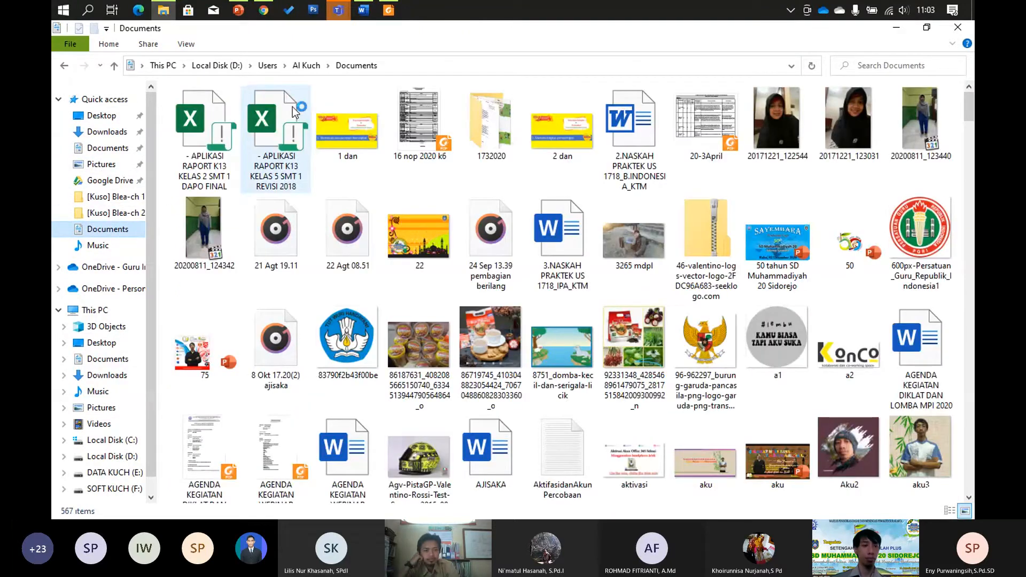
left_click(327, 66)
left_click(107, 458)
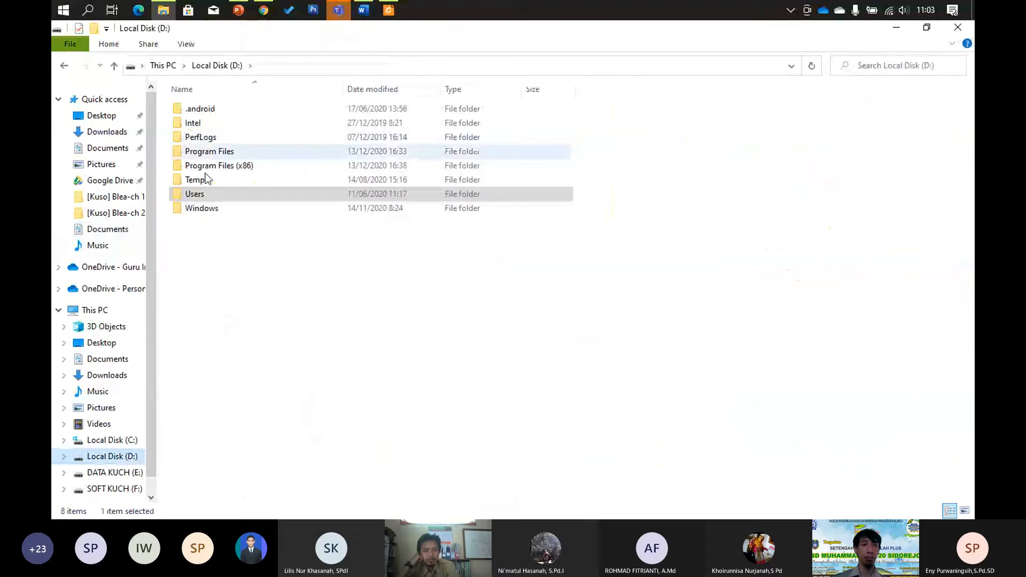
left_click(126, 473)
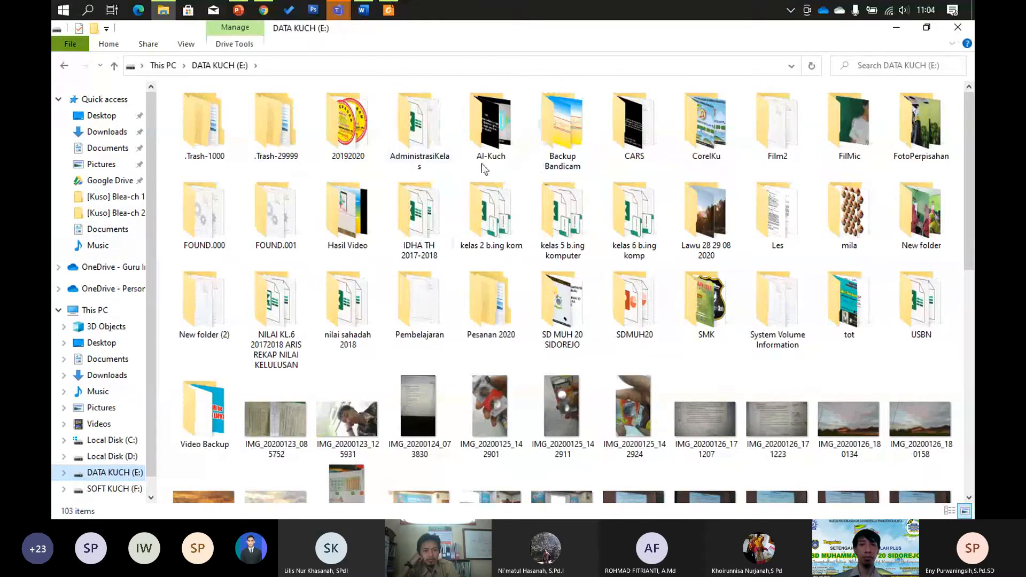
- Browse AdministrasiKelas on the E: drive, checking Kelas 4 and the 2018-2019 and 2019-2020 folders of Kelas 2 20192020
double_click(418, 129)
double_click(224, 161)
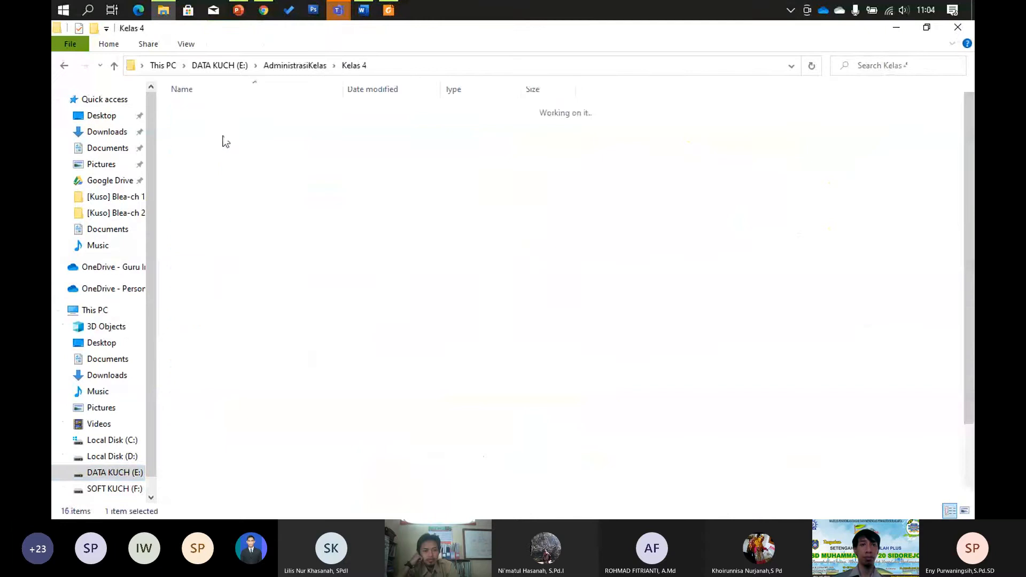
left_click(295, 66)
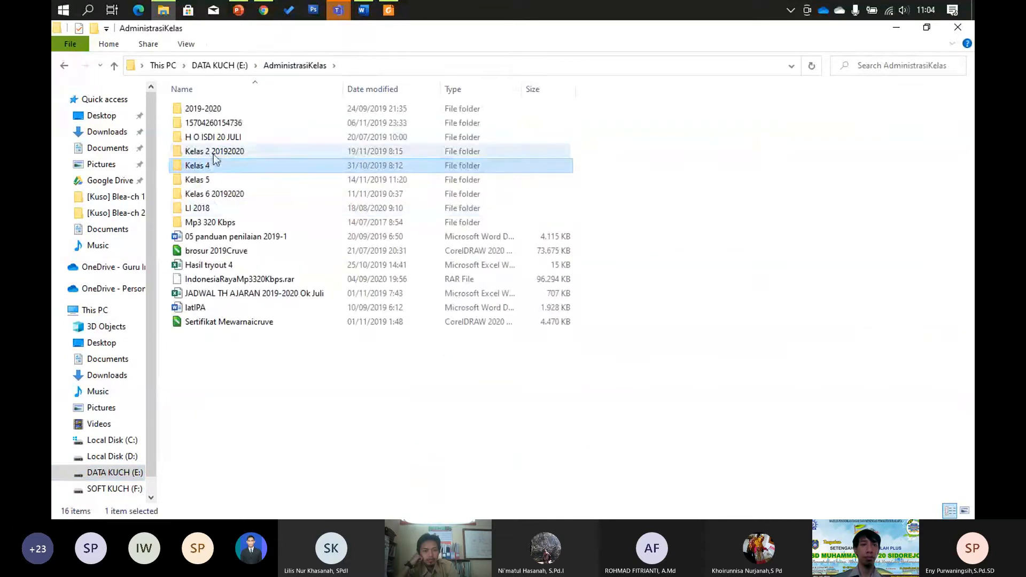
double_click(214, 152)
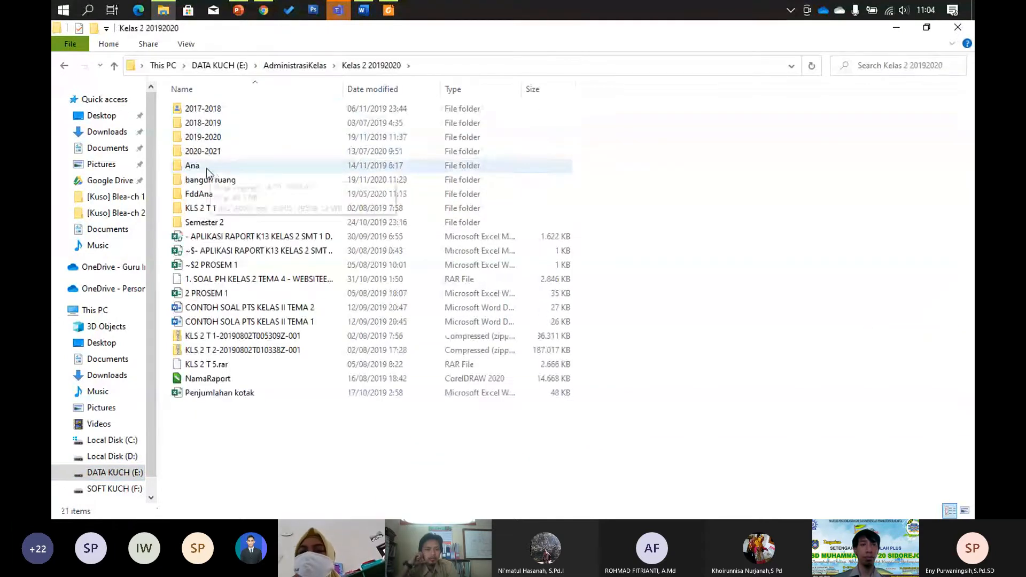
double_click(208, 125)
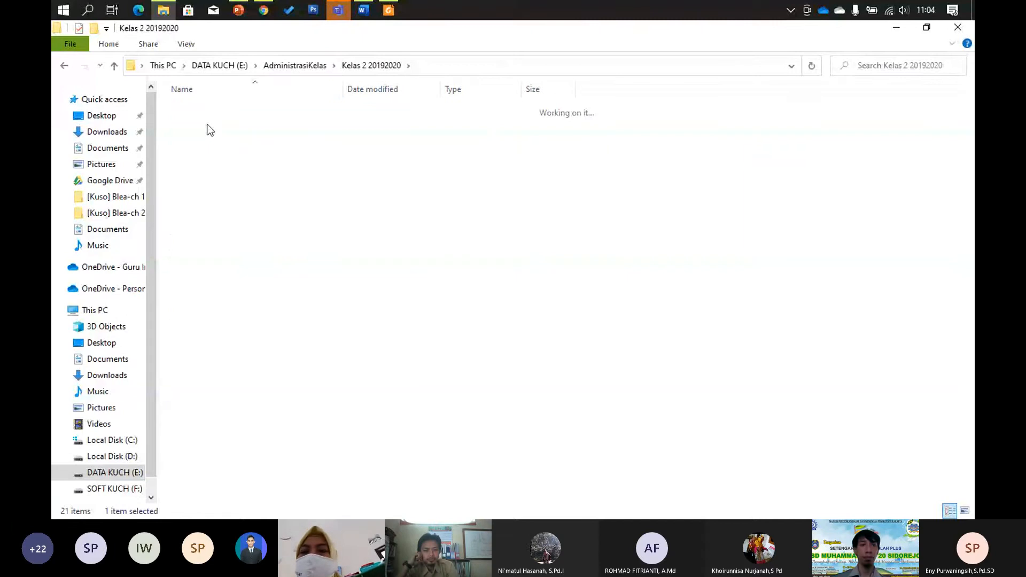
left_click(407, 67)
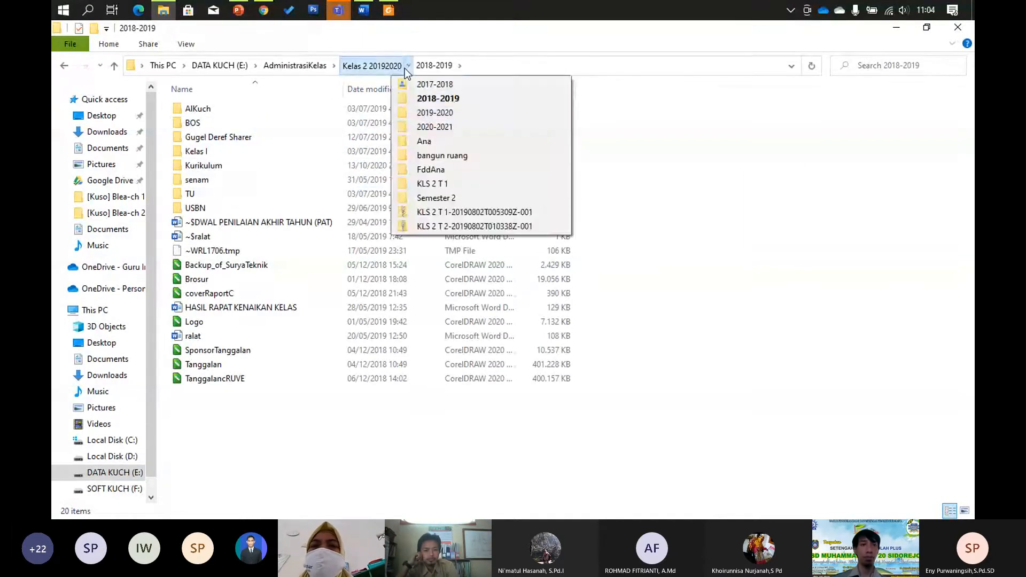
left_click(415, 116)
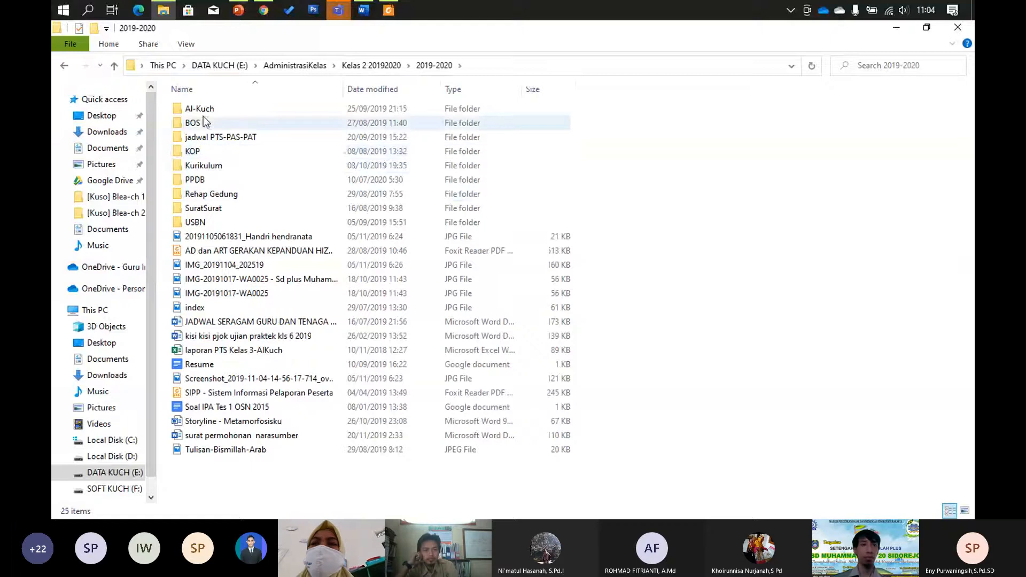
- Return to the 2018-2019 folder and look through the files in its nested kelas 6 folder
left_click(409, 66)
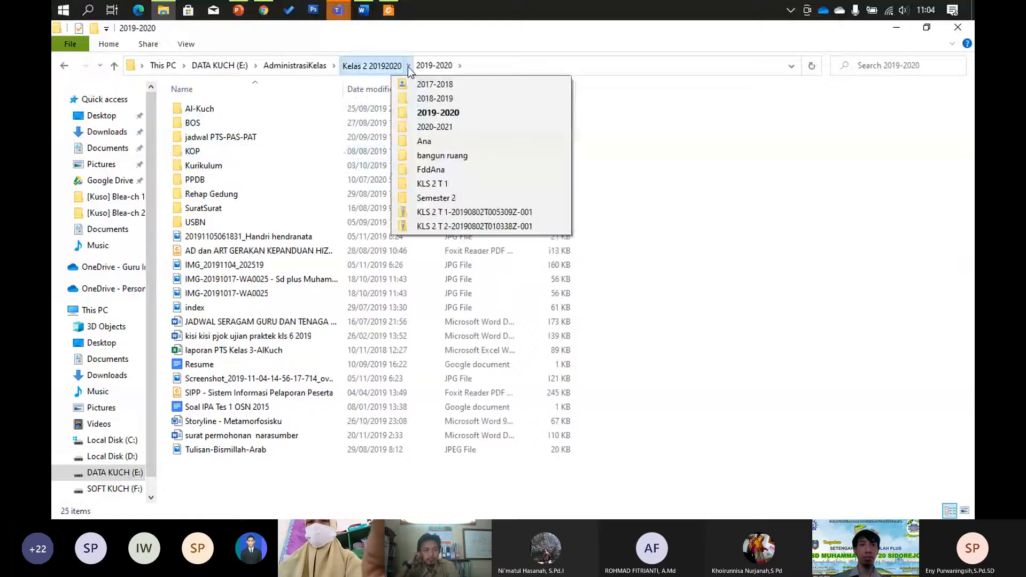
left_click(418, 101)
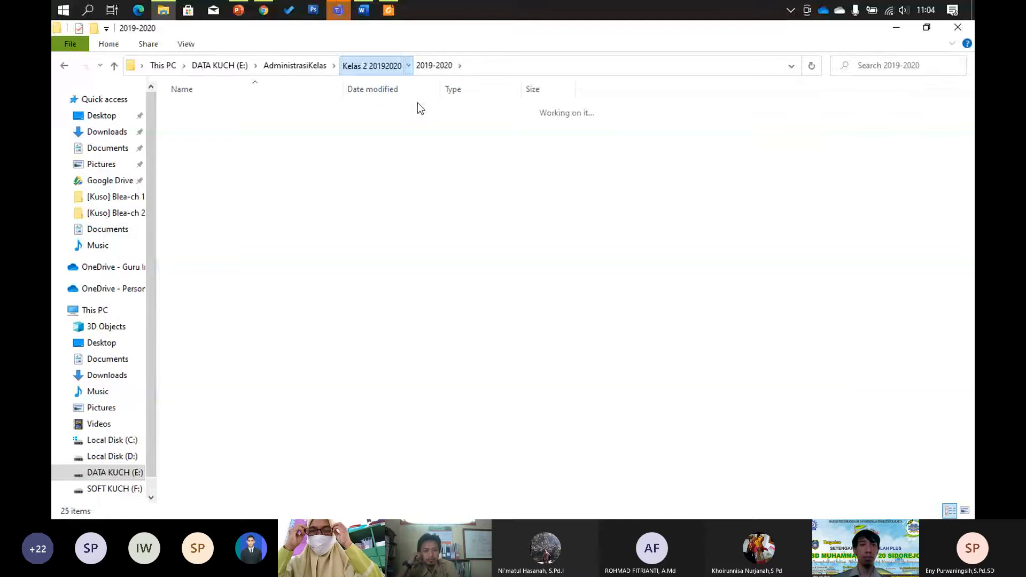
double_click(223, 197)
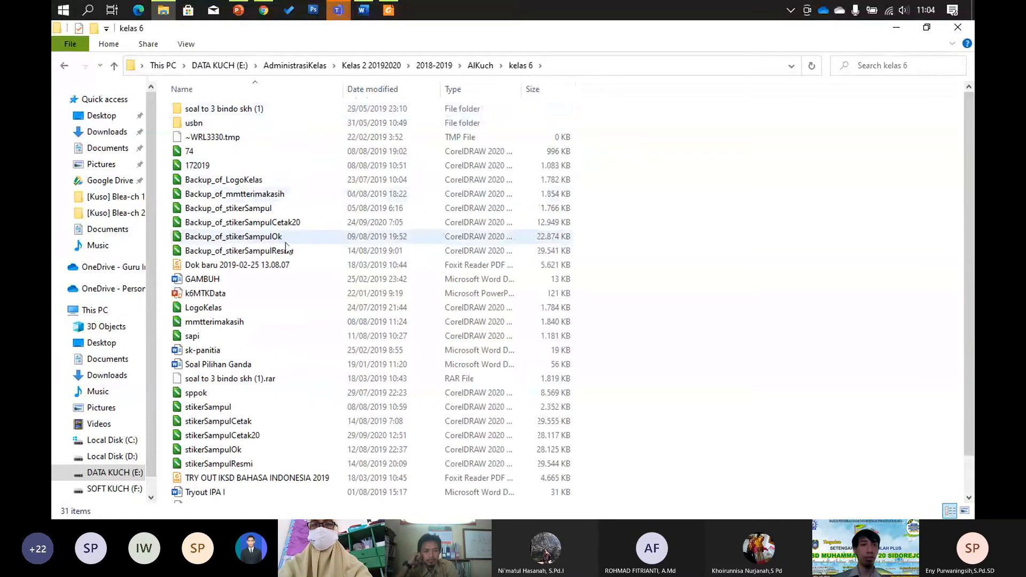
scroll(286, 243, "down", 1)
scroll(285, 232, "up", 1)
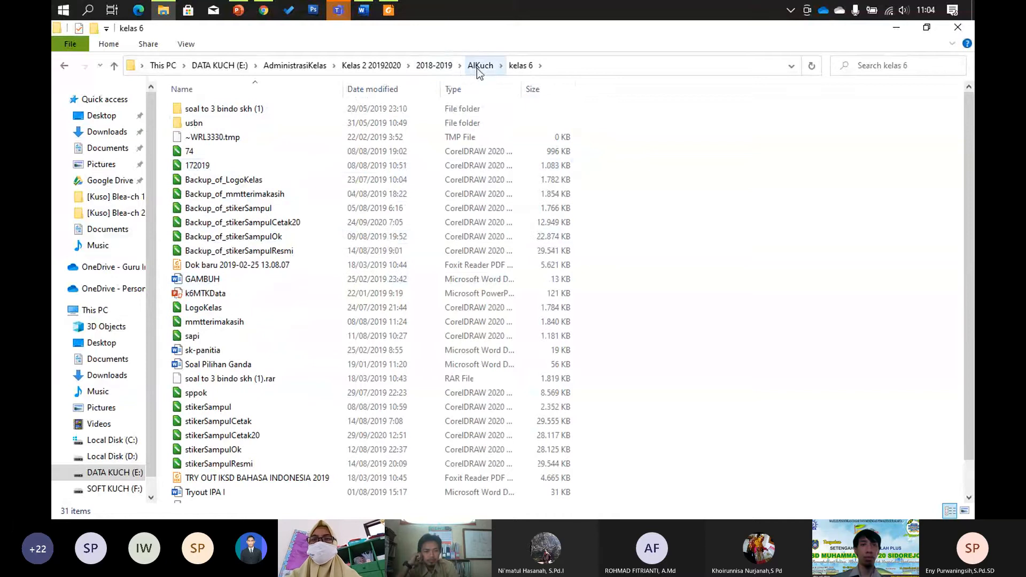
- Go back up to Kelas 2 20192020 and open the Kelas 6 folder nested under 2019-2020
left_click(434, 65)
left_click(362, 68)
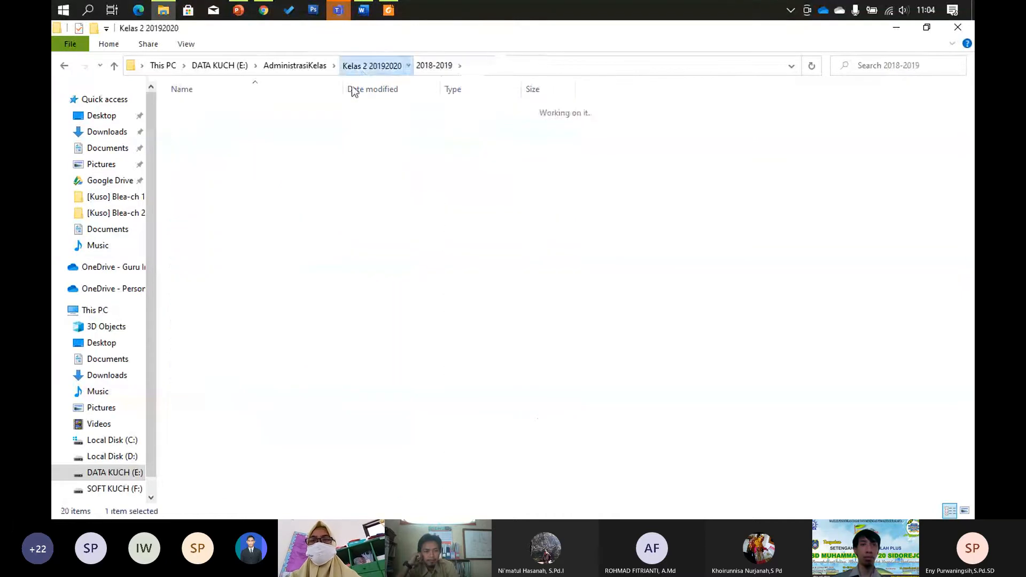
double_click(202, 137)
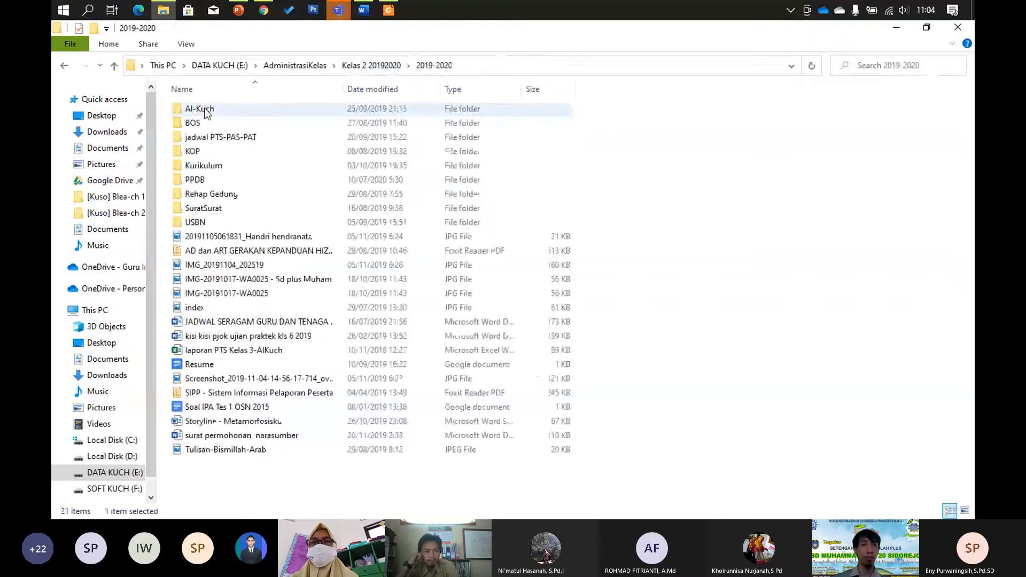
double_click(201, 109)
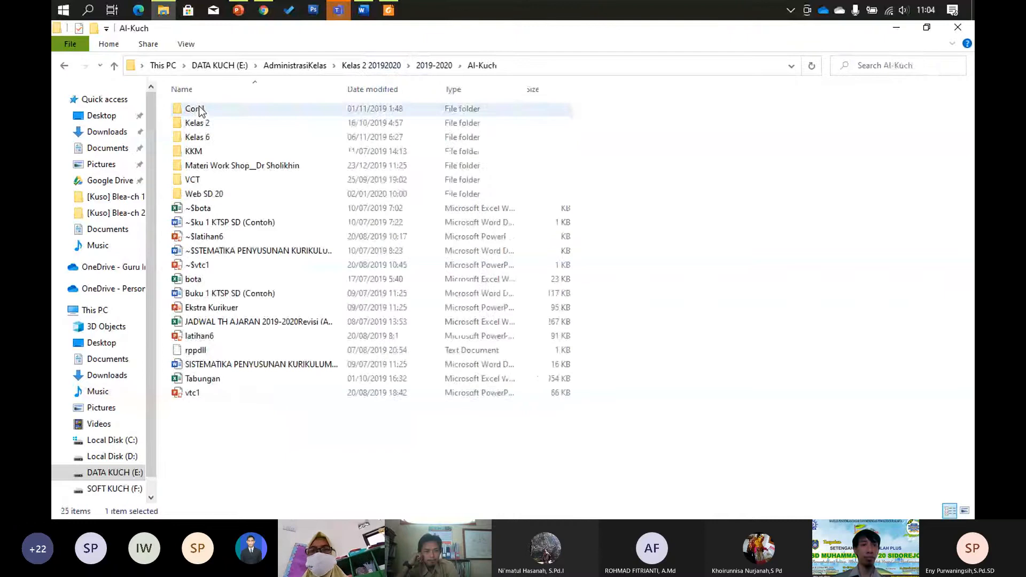
double_click(206, 136)
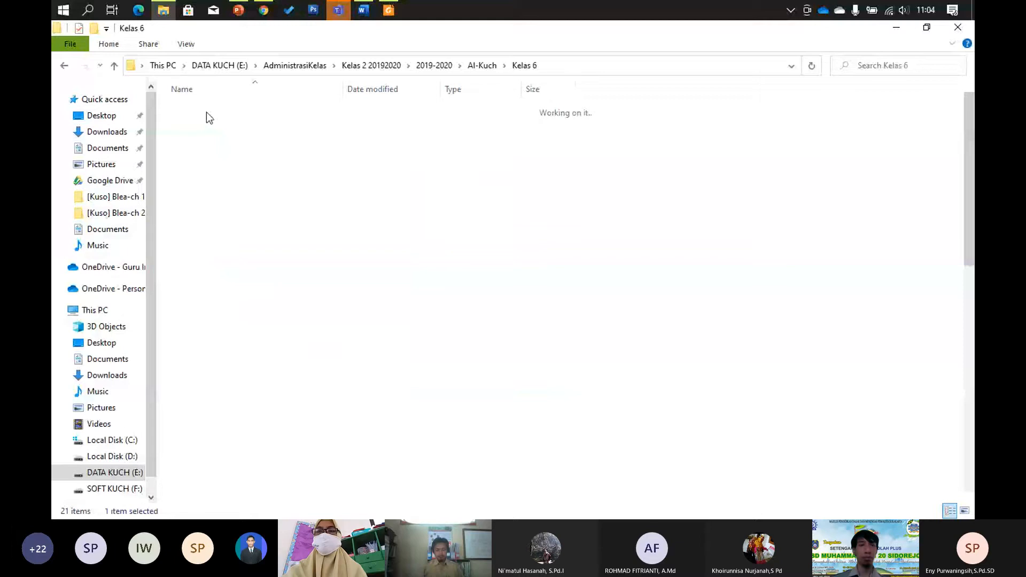
- Switch to the "Subtema 2 Hewan Sahabatku" PDF in Foxit Reader
key("alt+Tab")
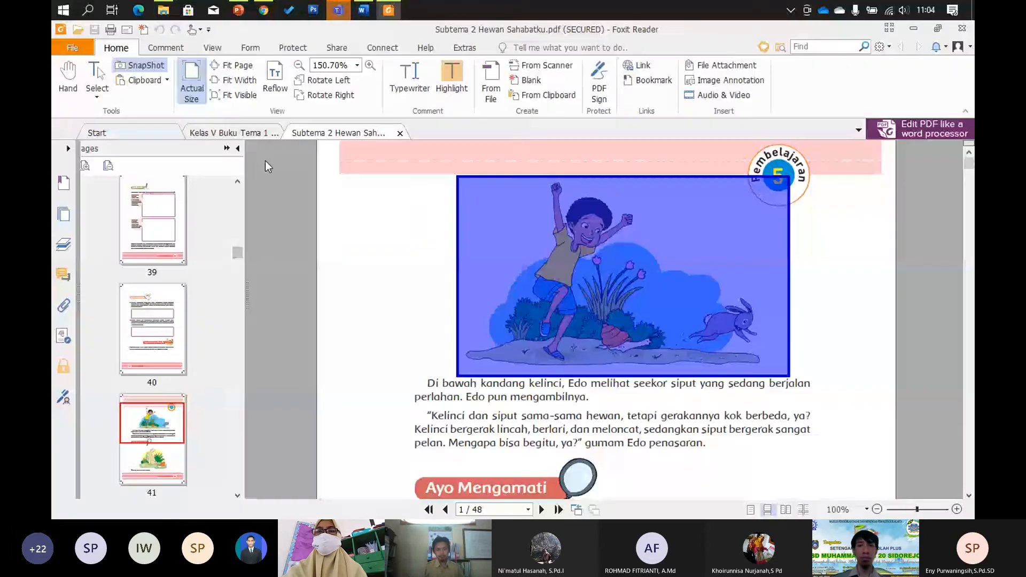